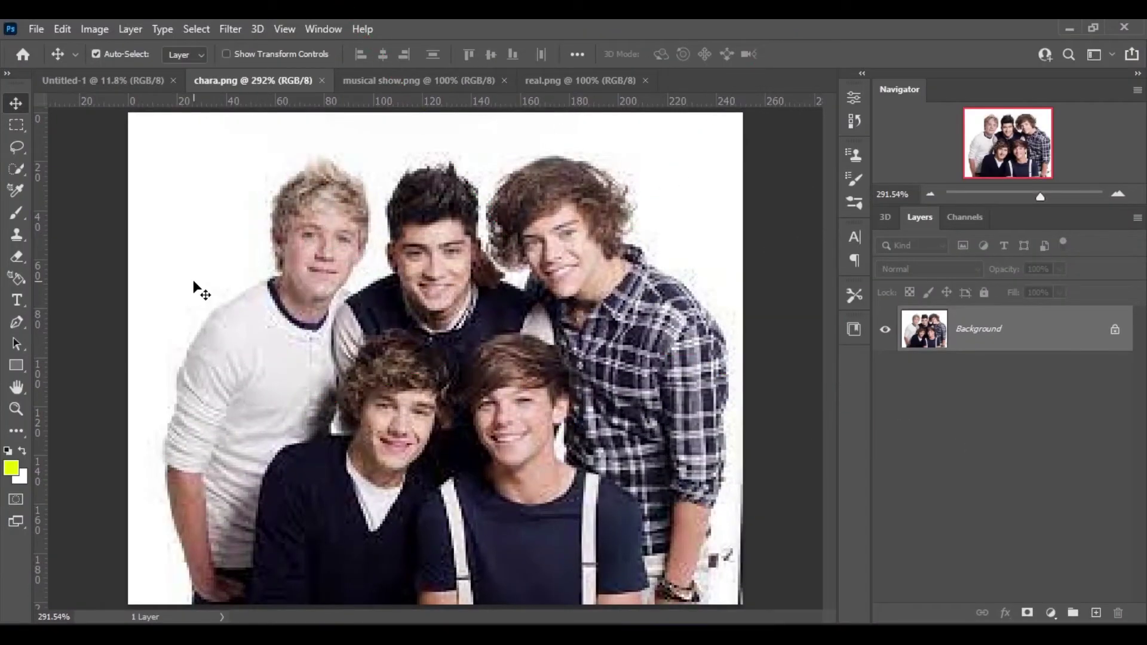
# Step: Paint a Quick Selection over all five band members, including heads and the left boy's hair tuft
pyautogui.click(16, 169)
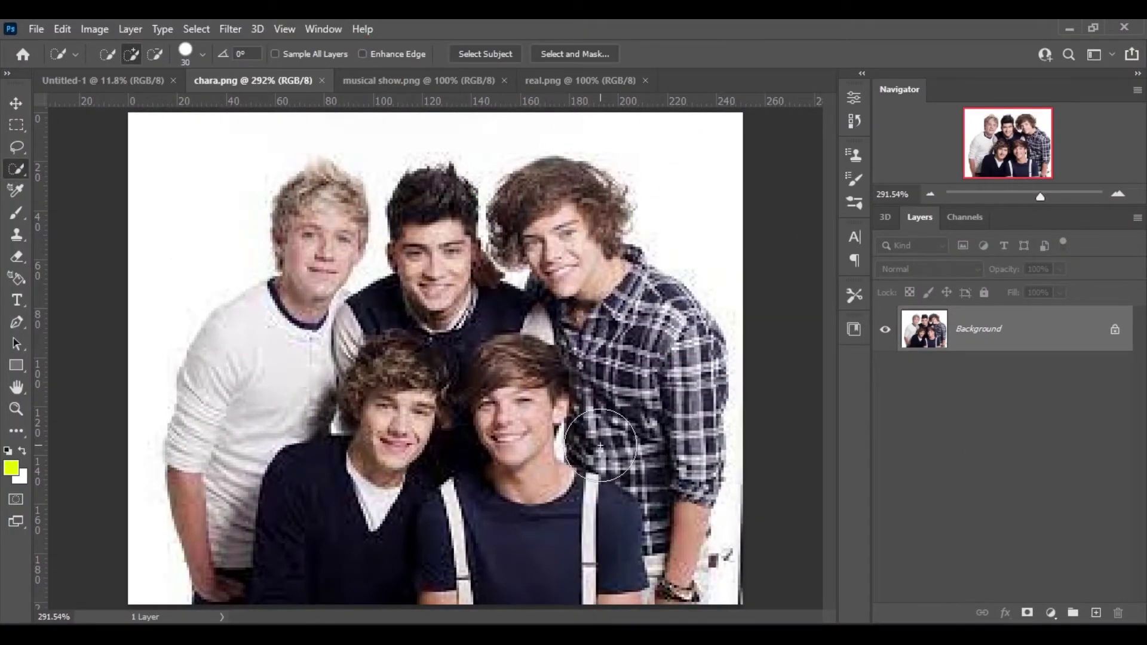
pyautogui.moveTo(448, 512)
pyautogui.mouseDown()
pyautogui.moveTo(274, 423)
pyautogui.moveTo(317, 236)
pyautogui.mouseUp()
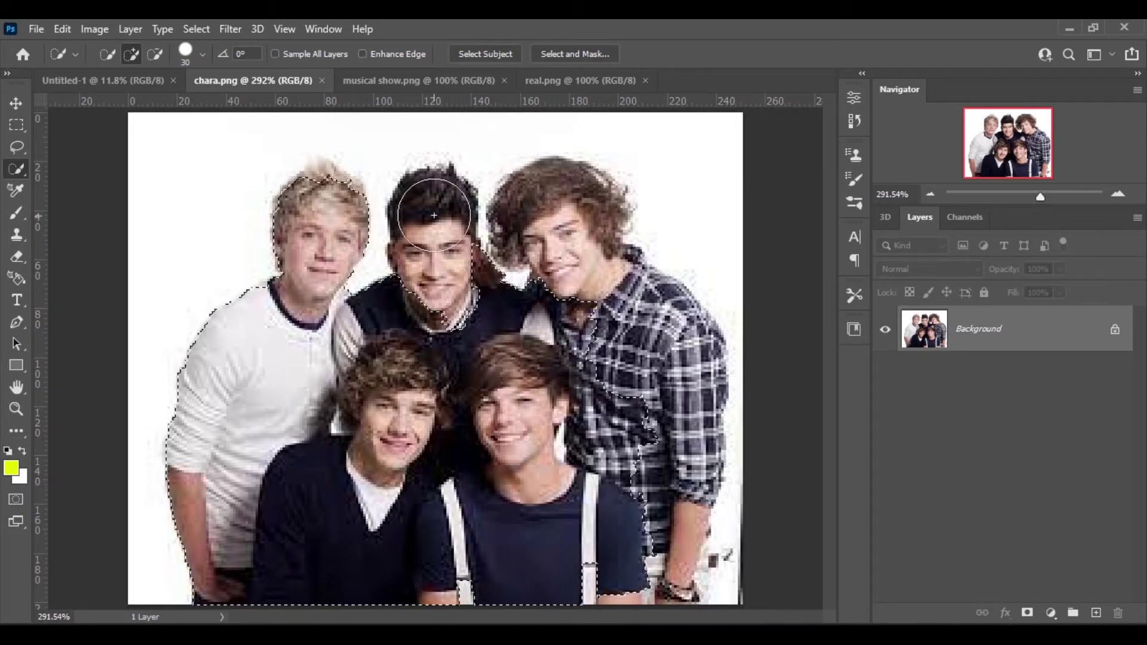
pyautogui.moveTo(434, 216)
pyautogui.mouseDown()
pyautogui.moveTo(639, 314)
pyautogui.moveTo(666, 494)
pyautogui.mouseUp()
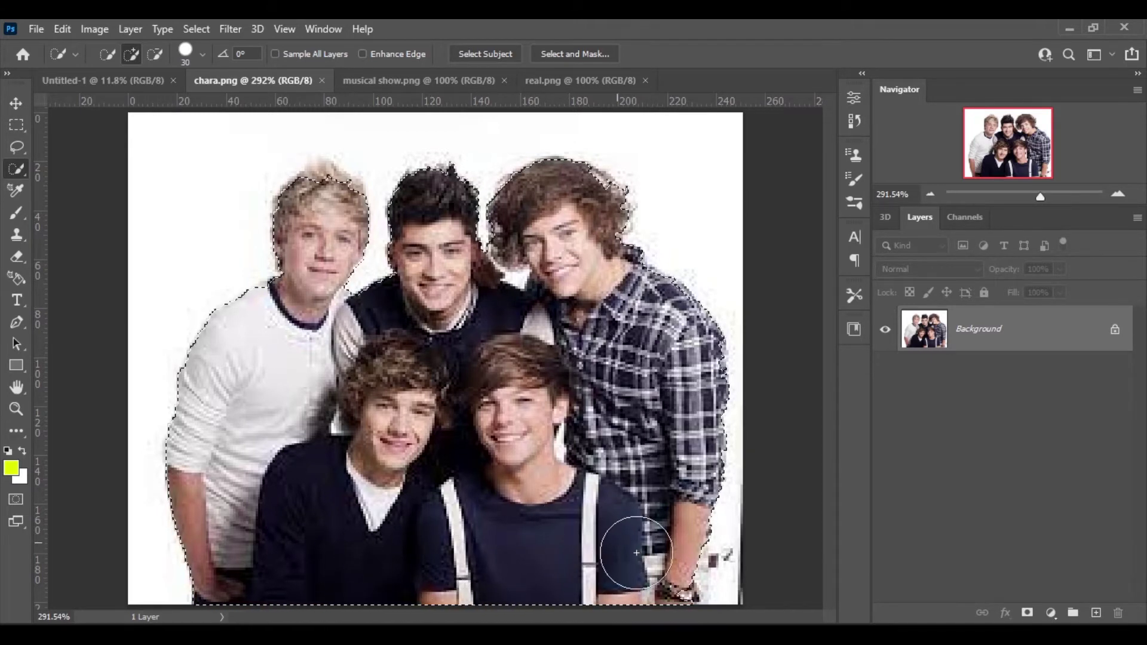
pyautogui.moveTo(636, 553); pyautogui.dragTo(675, 556)
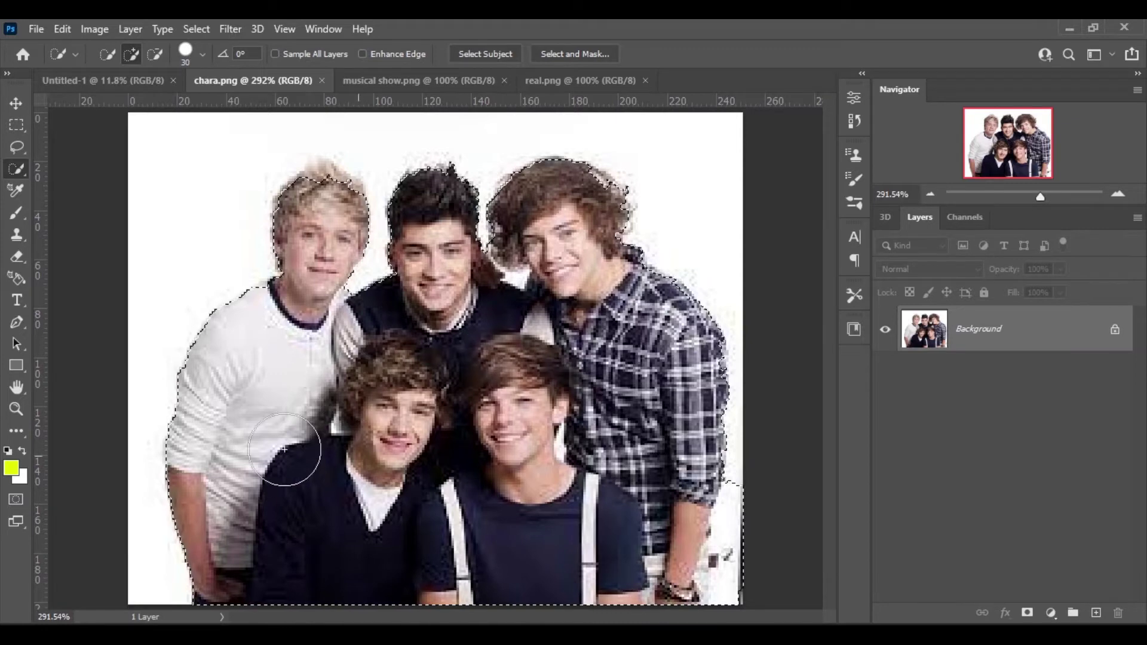
pyautogui.moveTo(319, 215); pyautogui.dragTo(326, 173)
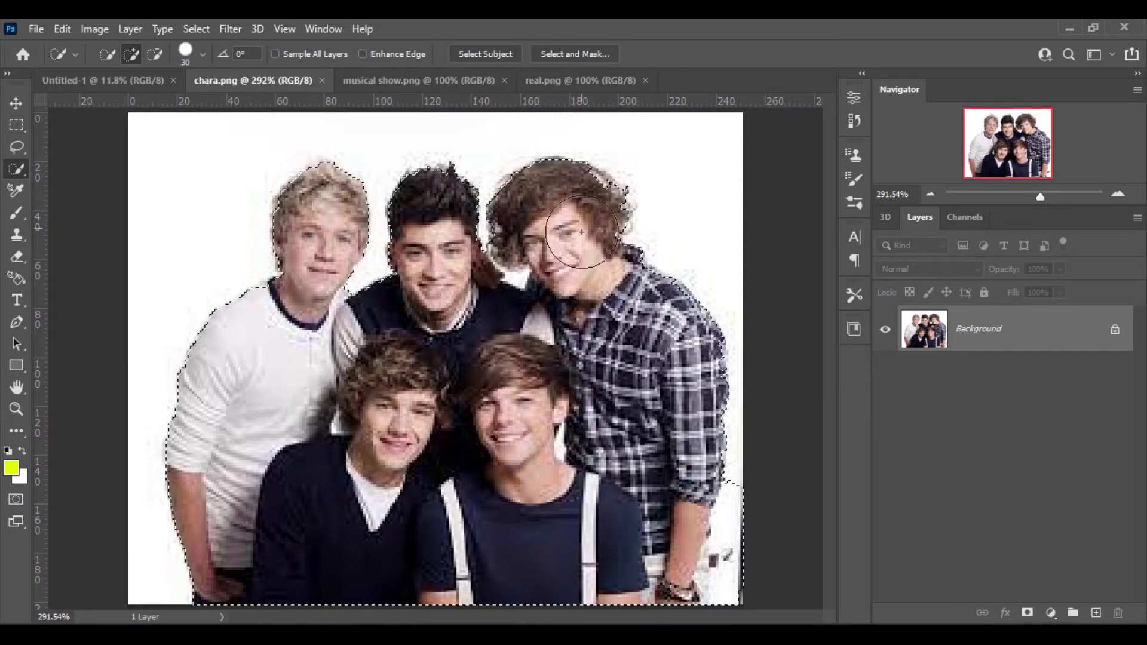
# Step: With a smaller brush, subtract stray areas at the bottom-right and between the back boys' hair
pyautogui.press('[')
pyautogui.press('[')
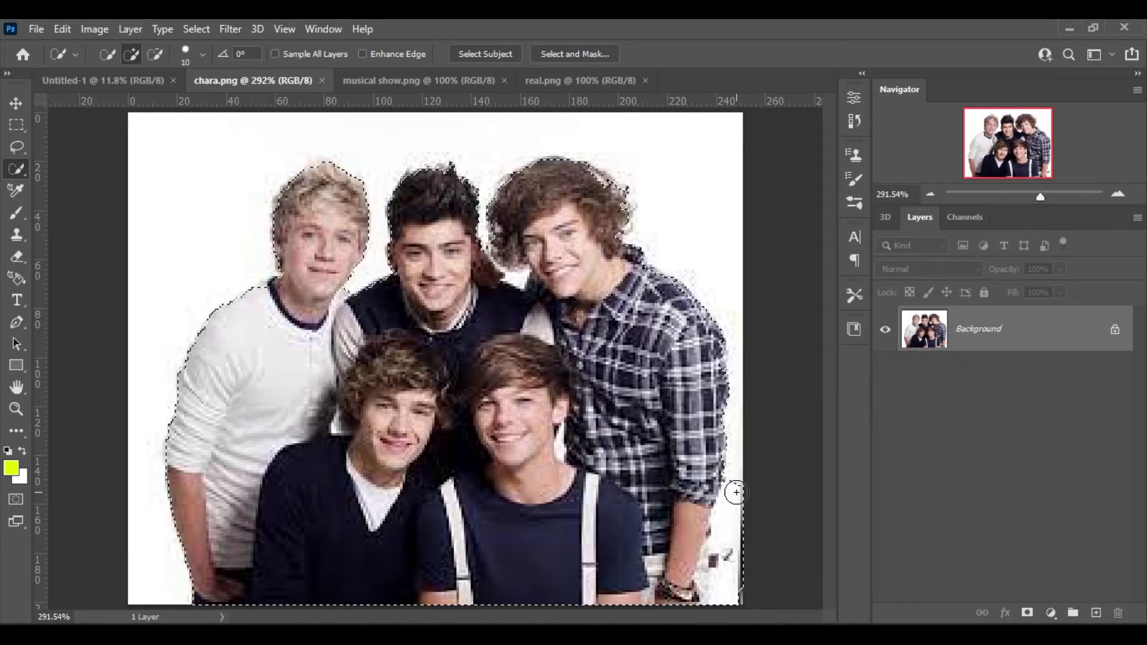
pyautogui.press('alt')
pyautogui.moveTo(730, 508); pyautogui.dragTo(745, 576)
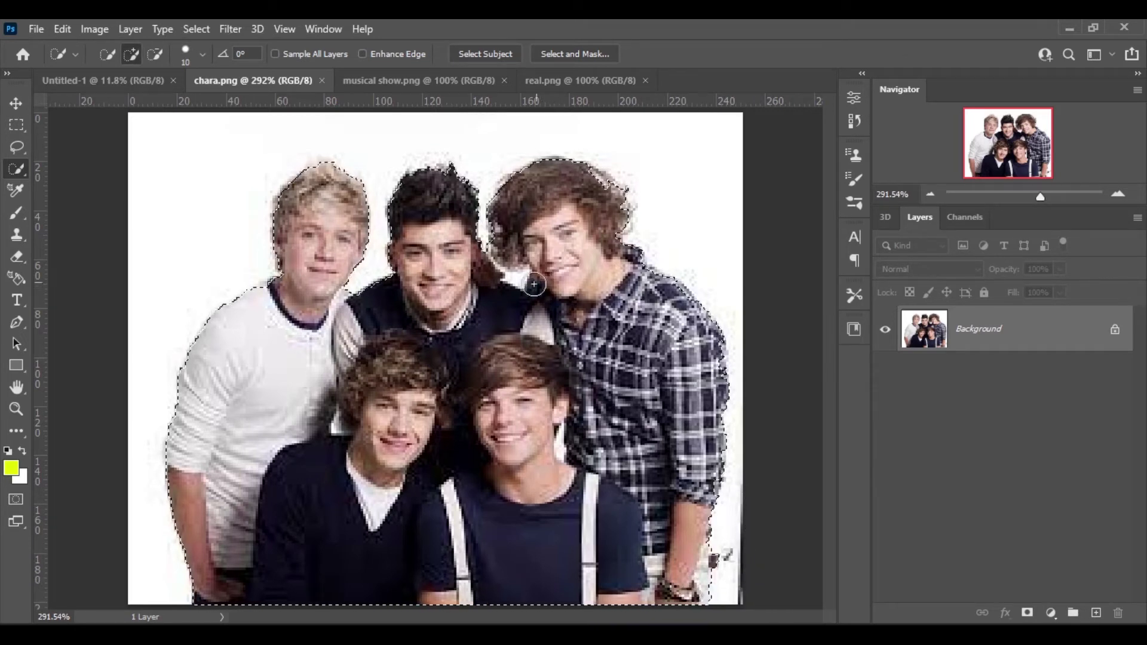
pyautogui.press('[')
pyautogui.press('[')
pyautogui.press('[')
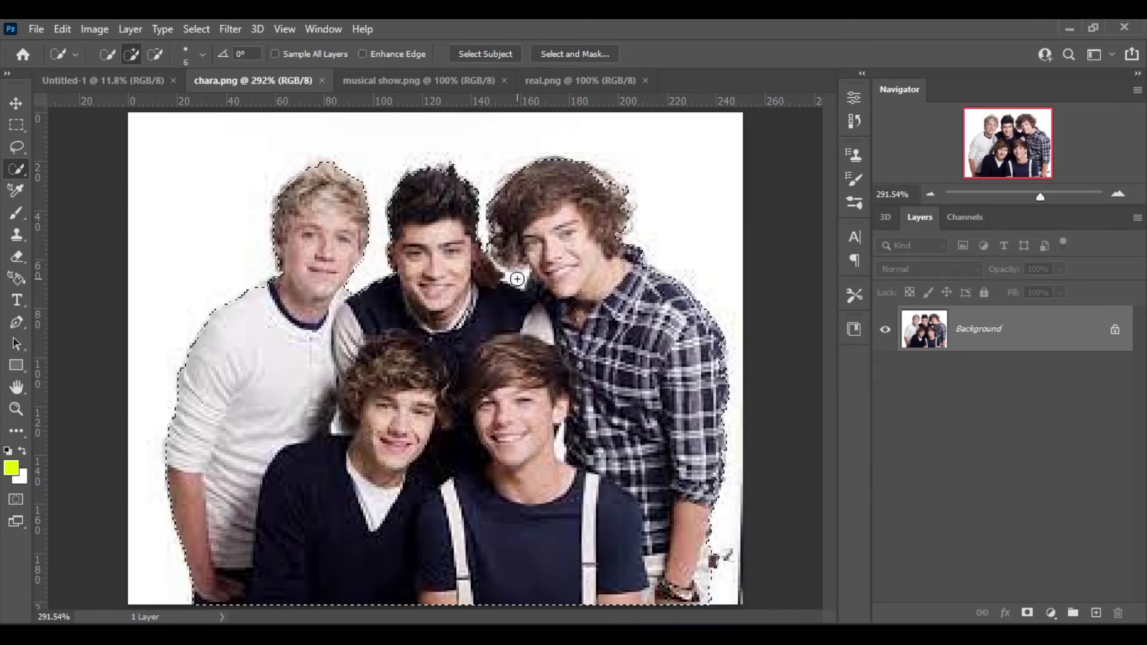
pyautogui.keyDown('alt'); pyautogui.click(517, 279); pyautogui.keyUp('alt')
# Step: In Select and Mask, refine the hair edges of the right, middle and left boys
pyautogui.click(571, 53)
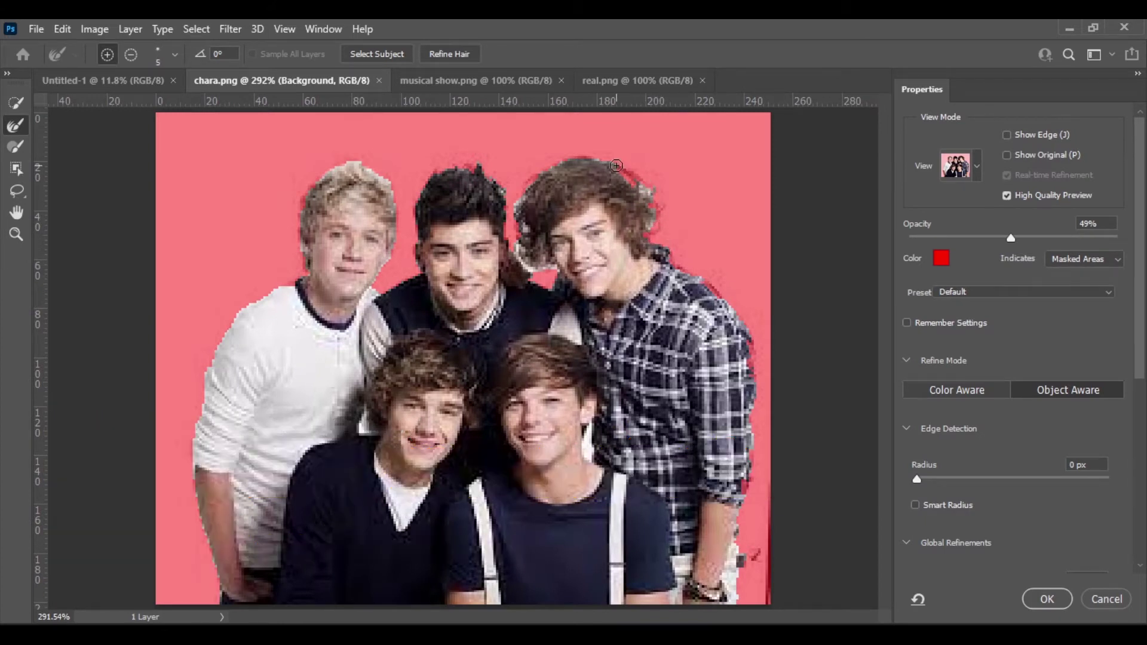
pyautogui.moveTo(660, 245)
pyautogui.mouseDown()
pyautogui.moveTo(555, 170)
pyautogui.moveTo(527, 187)
pyautogui.moveTo(519, 220)
pyautogui.mouseUp()
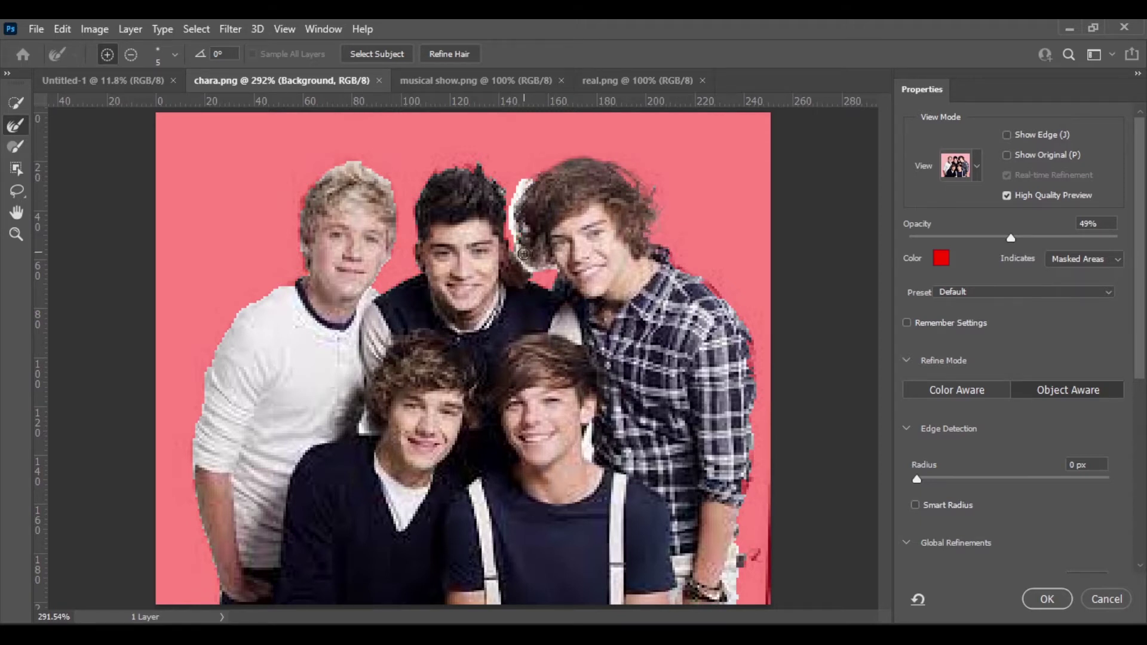
pyautogui.press('[')
pyautogui.press('[')
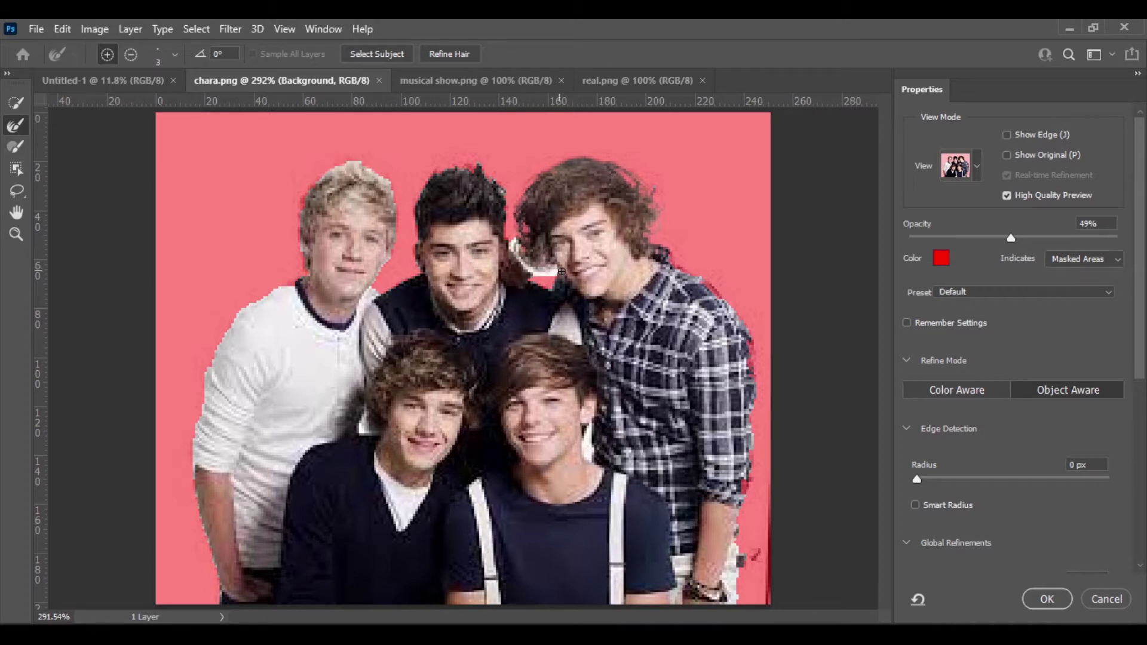
pyautogui.moveTo(540, 275); pyautogui.dragTo(557, 275)
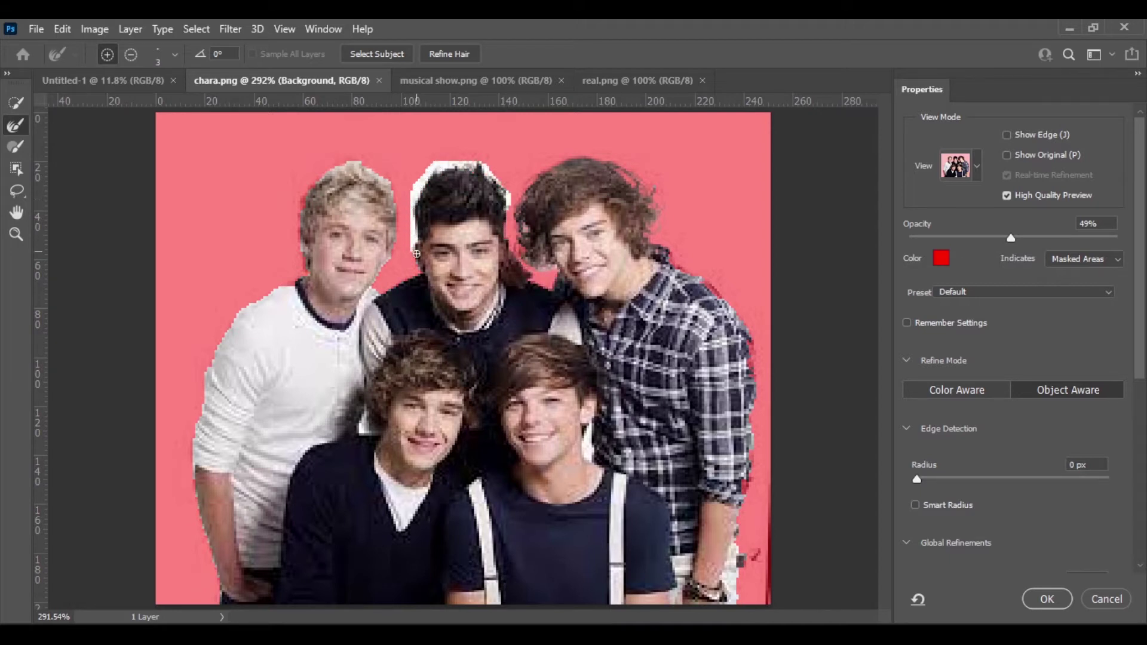
pyautogui.moveTo(414, 276); pyautogui.dragTo(399, 280)
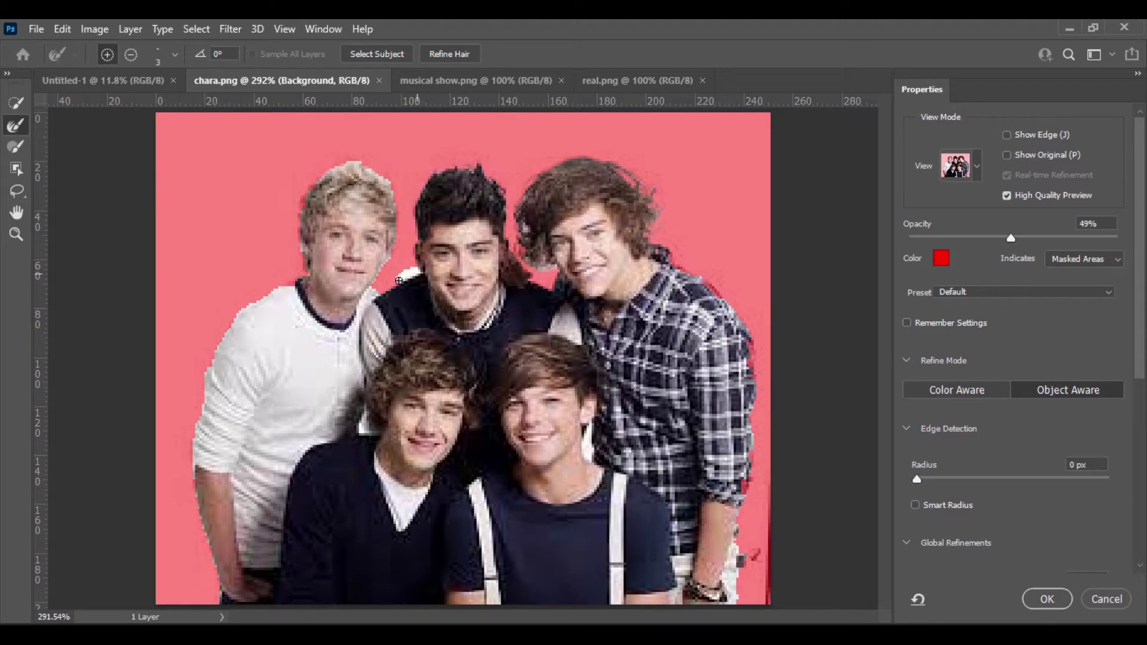
pyautogui.moveTo(396, 232); pyautogui.dragTo(385, 176)
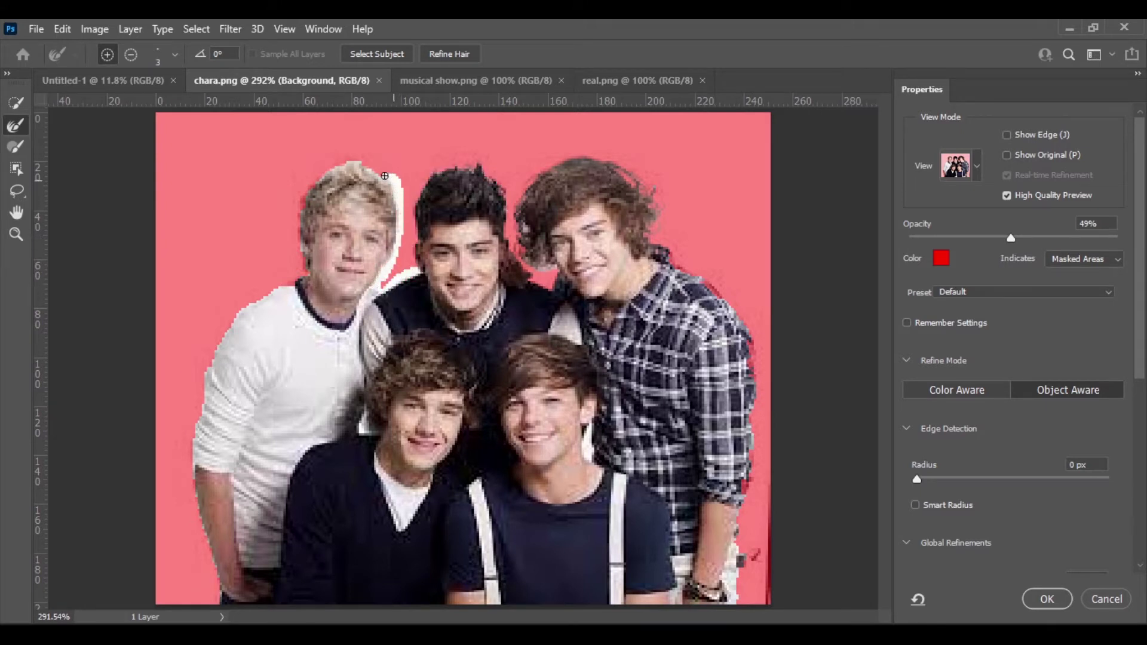
pyautogui.moveTo(312, 186); pyautogui.dragTo(298, 234)
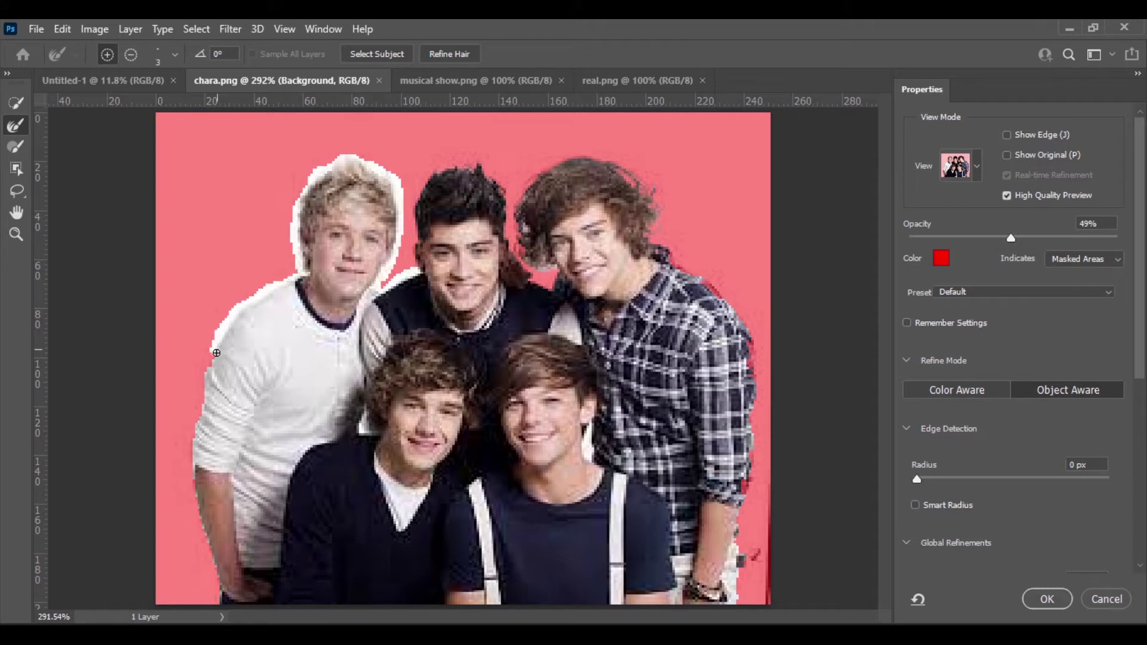
pyautogui.moveTo(216, 353)
pyautogui.mouseDown()
pyautogui.moveTo(189, 457)
pyautogui.moveTo(216, 602)
pyautogui.mouseUp()
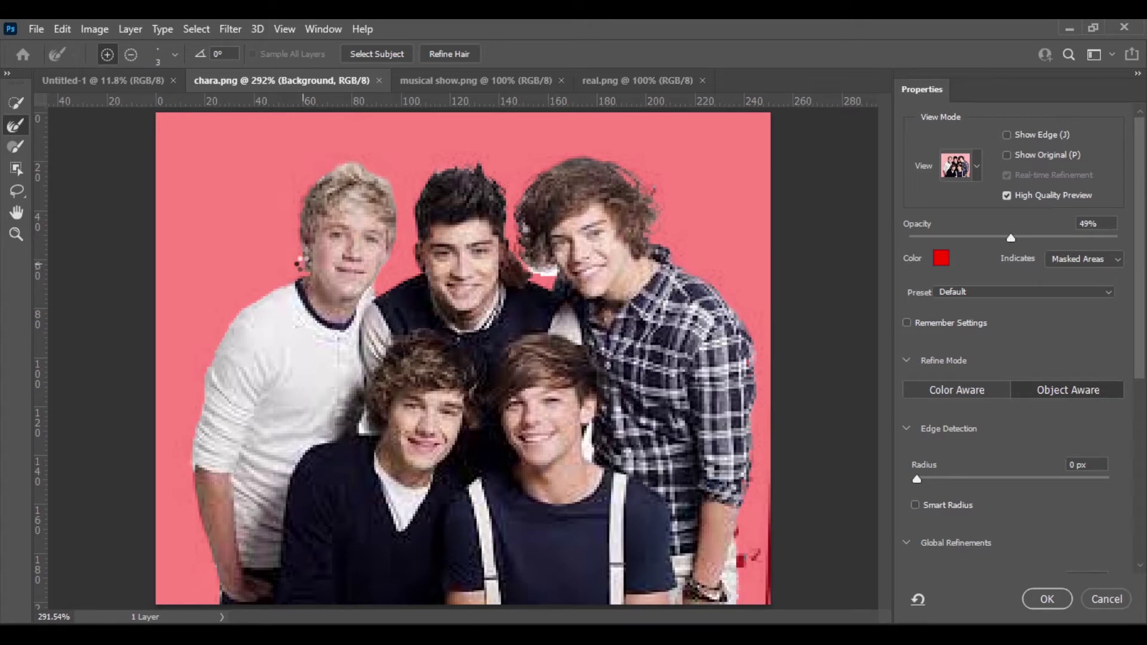
# Step: Output the refined selection as a layer mask and apply it
pyautogui.click(1139, 393)
pyautogui.click(1069, 562)
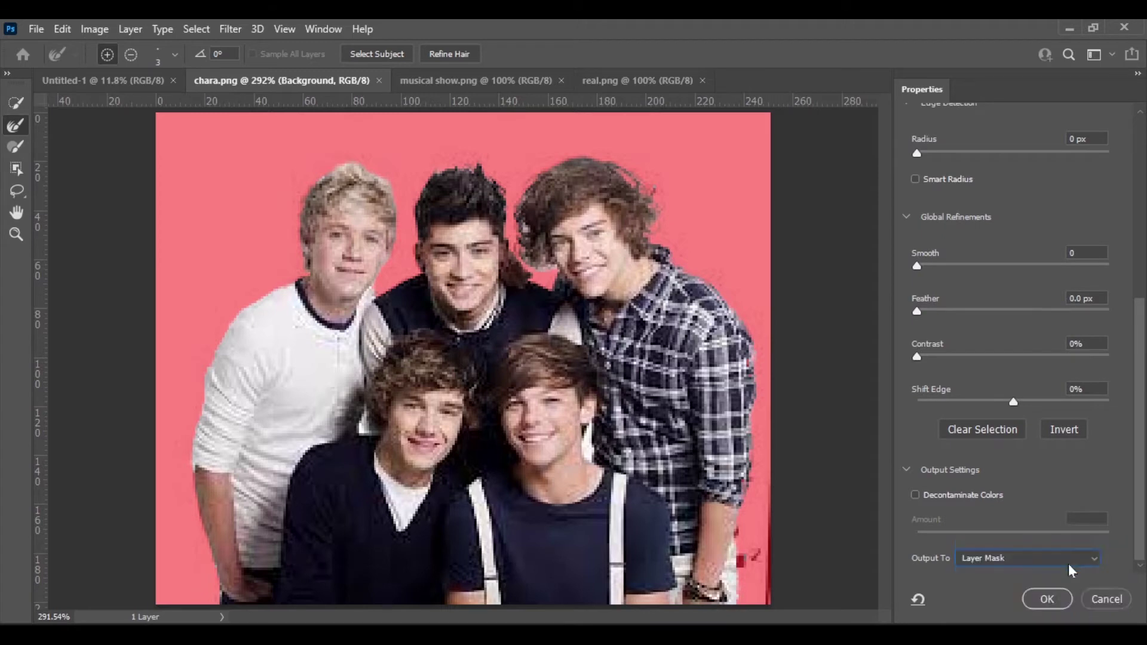
pyautogui.click(1061, 599)
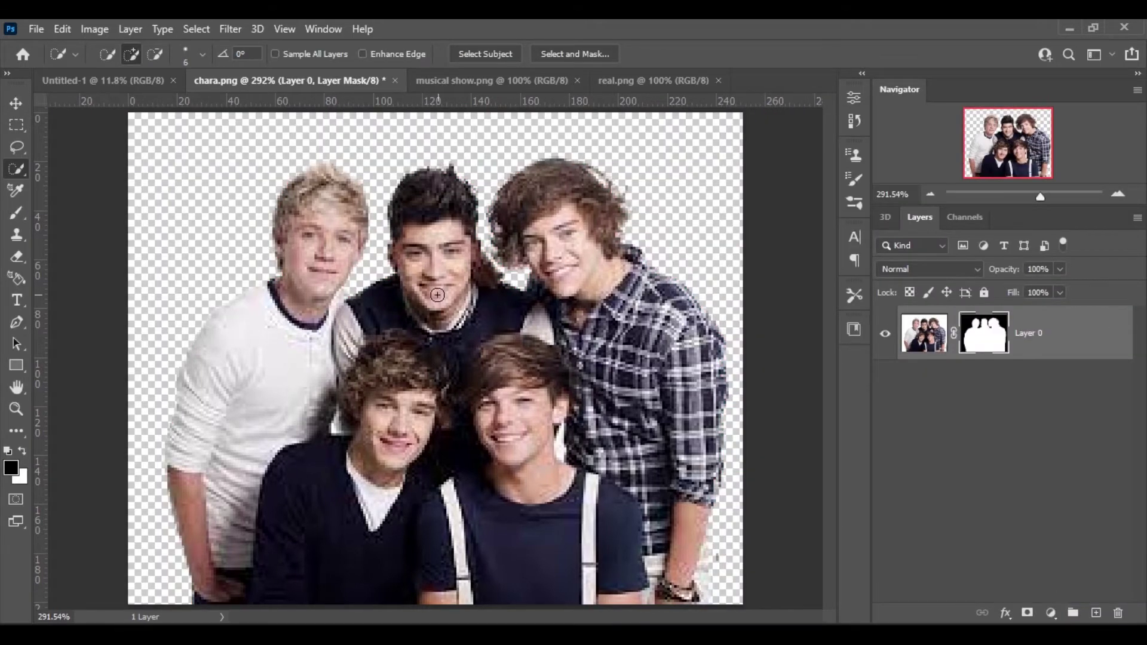
# Step: Drag the cut-out band onto Untitled-1, scale it up and centre it at the top
pyautogui.click(18, 104)
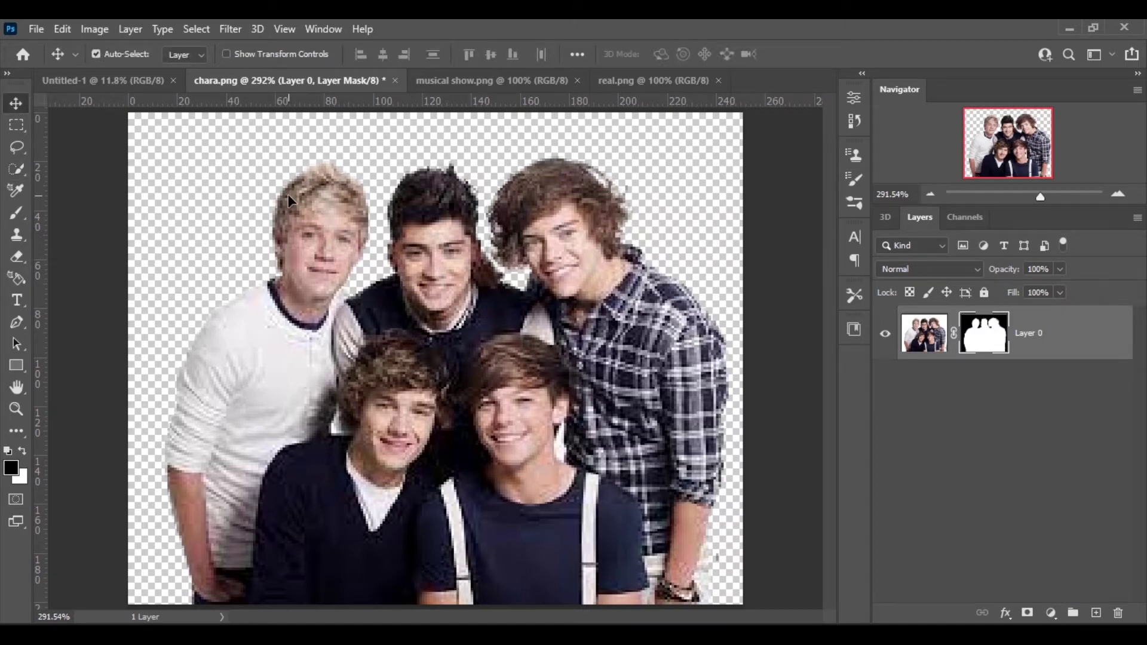
pyautogui.moveTo(288, 195)
pyautogui.mouseDown()
pyautogui.moveTo(153, 111)
pyautogui.moveTo(410, 324)
pyautogui.mouseUp()
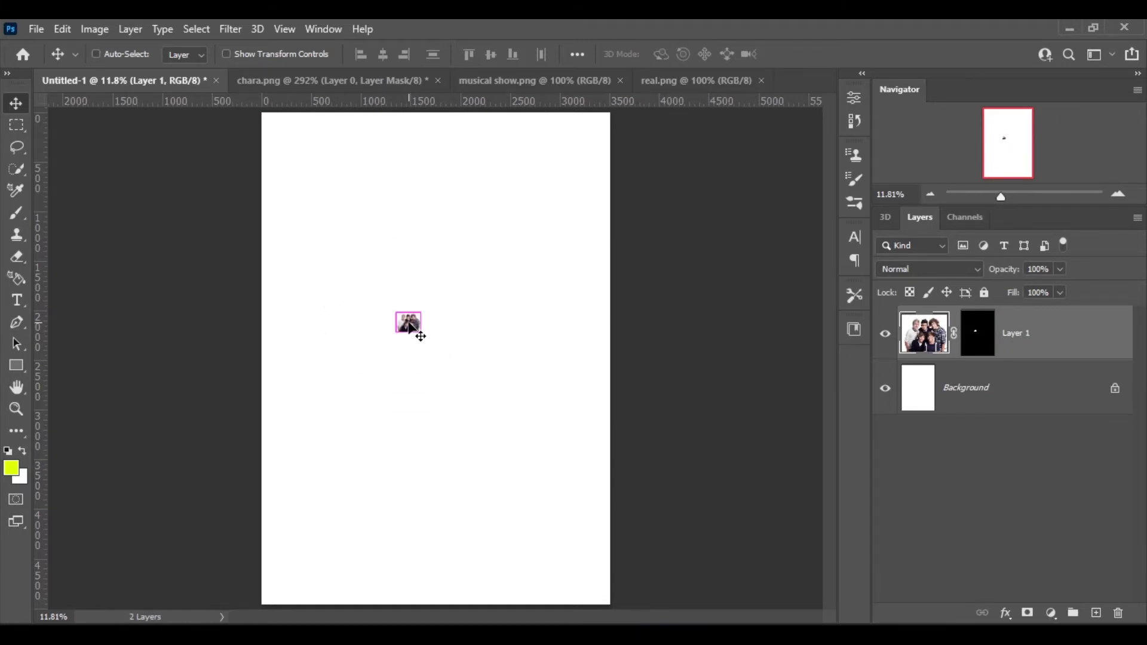
pyautogui.hotkey('ctrl', 't')
pyautogui.moveTo(395, 312); pyautogui.dragTo(328, 235)
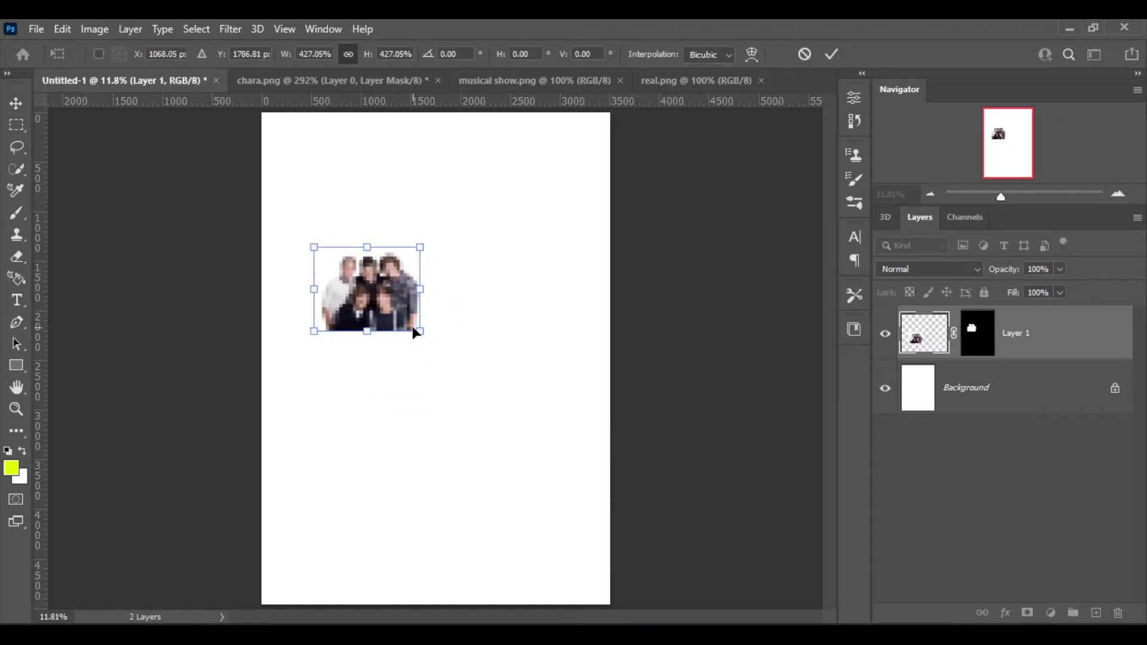
pyautogui.moveTo(418, 332); pyautogui.dragTo(554, 438)
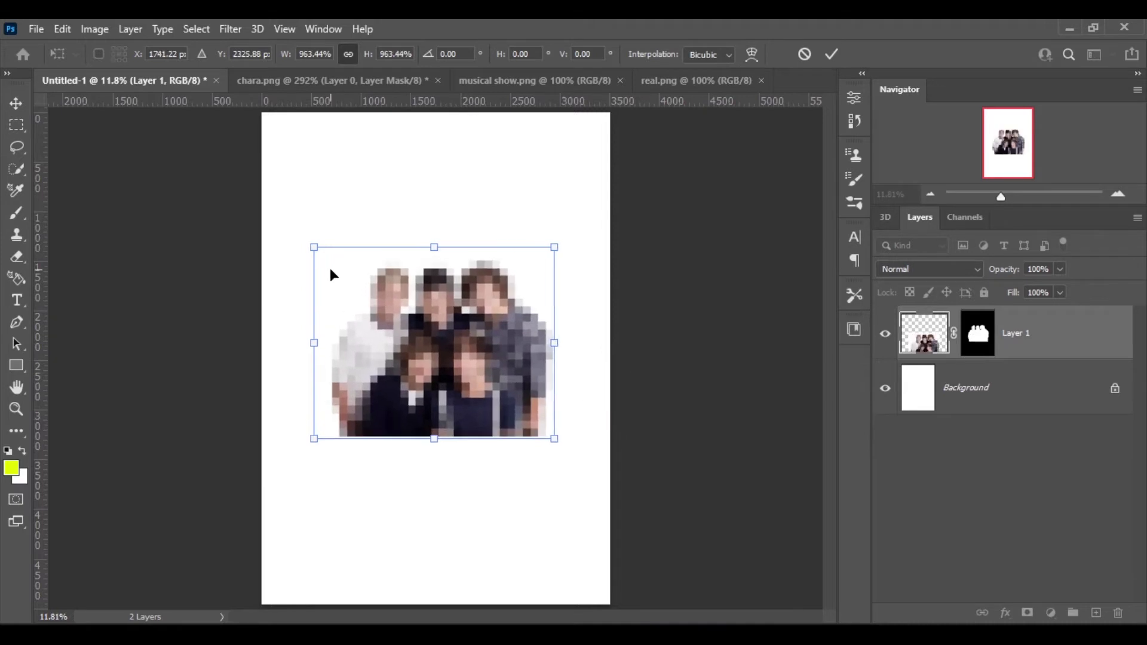
pyautogui.press('Return')
pyautogui.moveTo(424, 356); pyautogui.dragTo(431, 252)
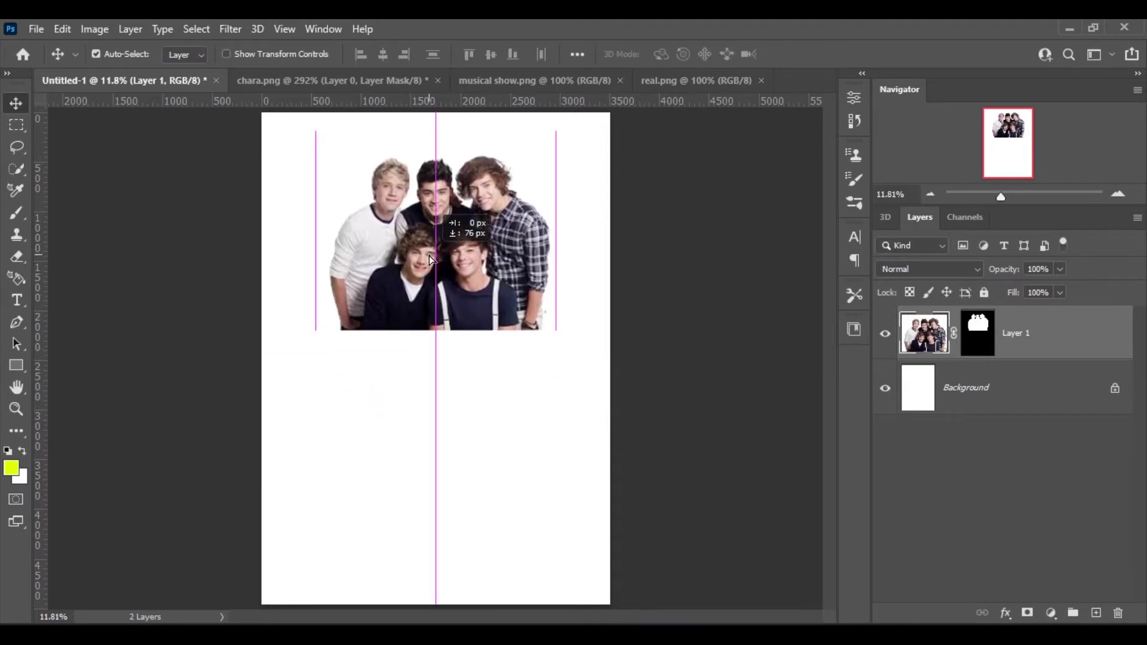
pyautogui.click(490, 82)
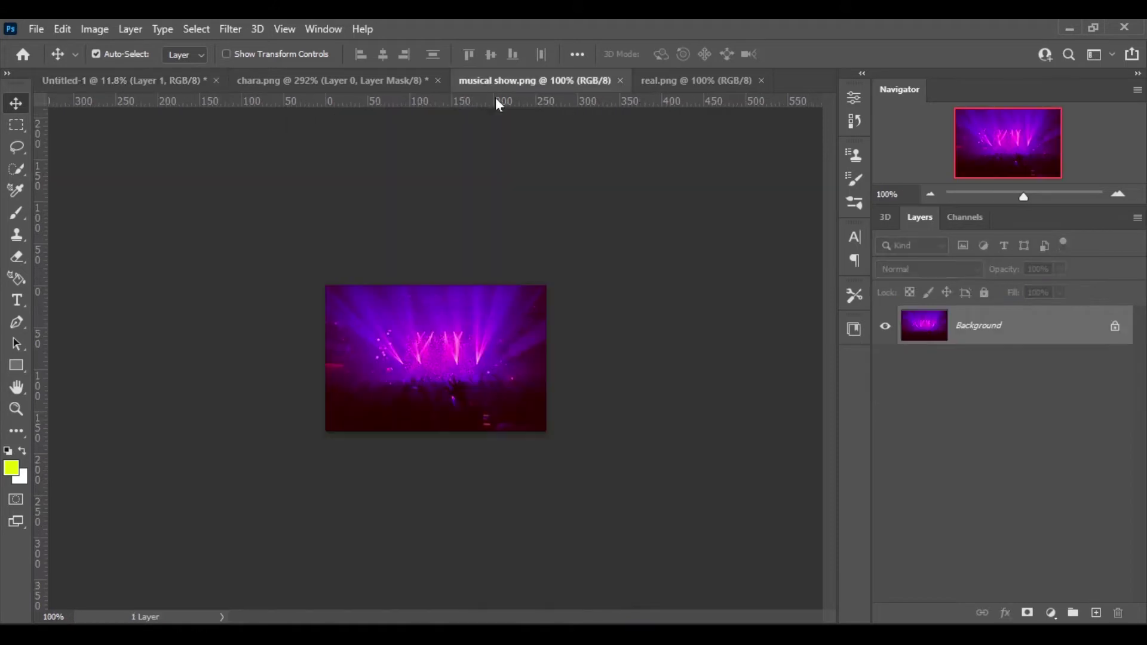
# Step: Unlock the concert lights image and bring it into the poster beneath the band layer
pyautogui.click(1116, 328)
pyautogui.moveTo(333, 329)
pyautogui.mouseDown()
pyautogui.moveTo(136, 83)
pyautogui.moveTo(580, 596)
pyautogui.moveTo(597, 596)
pyautogui.mouseUp()
pyautogui.moveTo(1022, 332); pyautogui.dragTo(1019, 415)
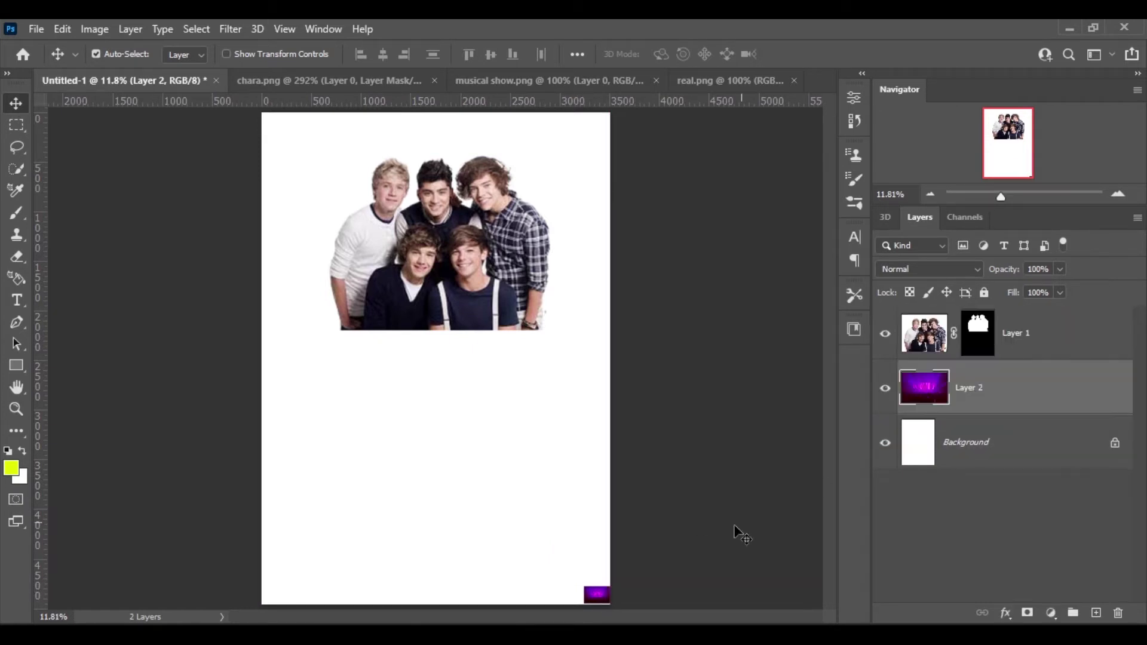
pyautogui.moveTo(601, 599); pyautogui.dragTo(604, 603)
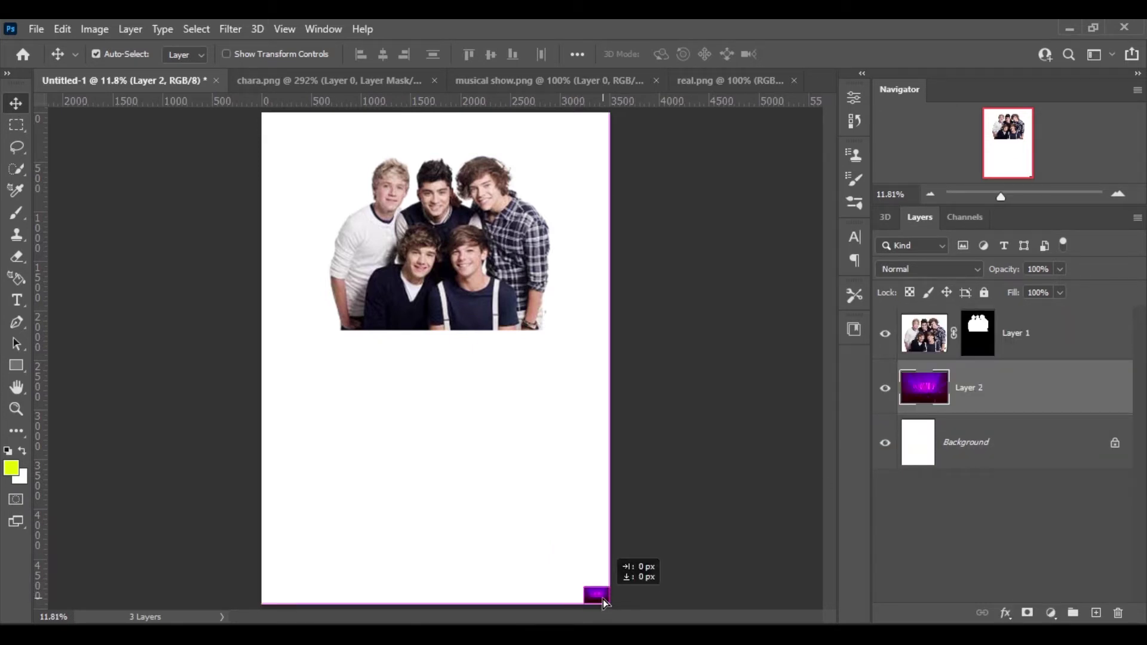
# Step: Enlarge the concert image and move it to the bottom of the poster
pyautogui.hotkey('ctrl', 't')
pyautogui.moveTo(584, 588)
pyautogui.mouseDown()
pyautogui.moveTo(322, 324)
pyautogui.moveTo(271, 319)
pyautogui.mouseUp()
pyautogui.press('Return')
pyautogui.click(433, 501)
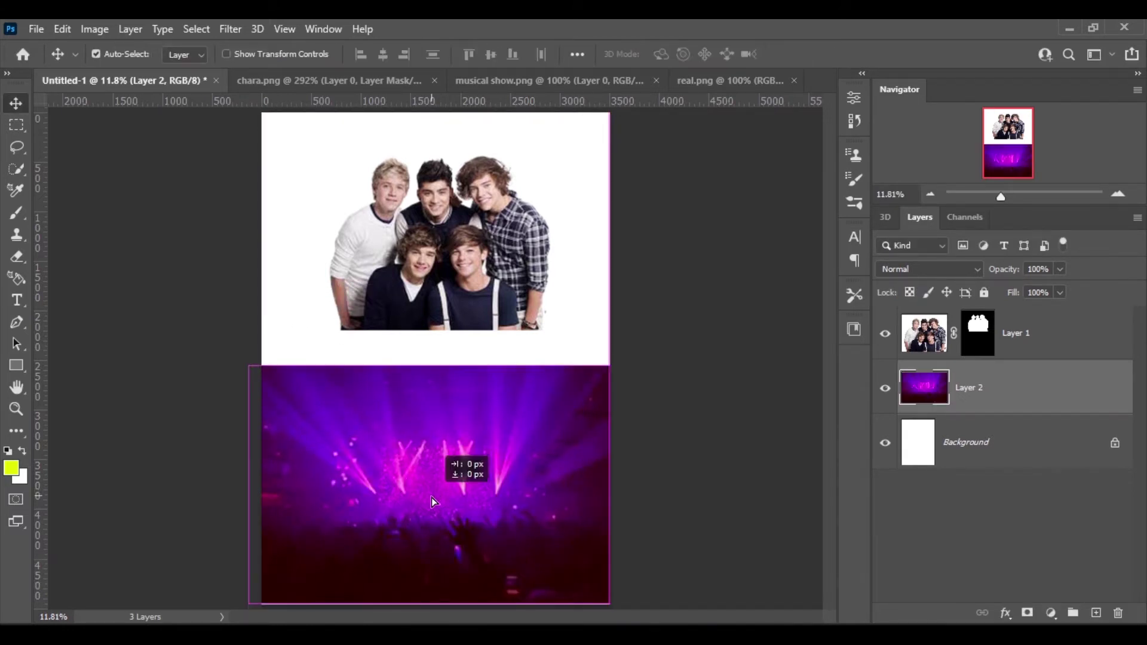
pyautogui.moveTo(432, 497); pyautogui.dragTo(437, 499)
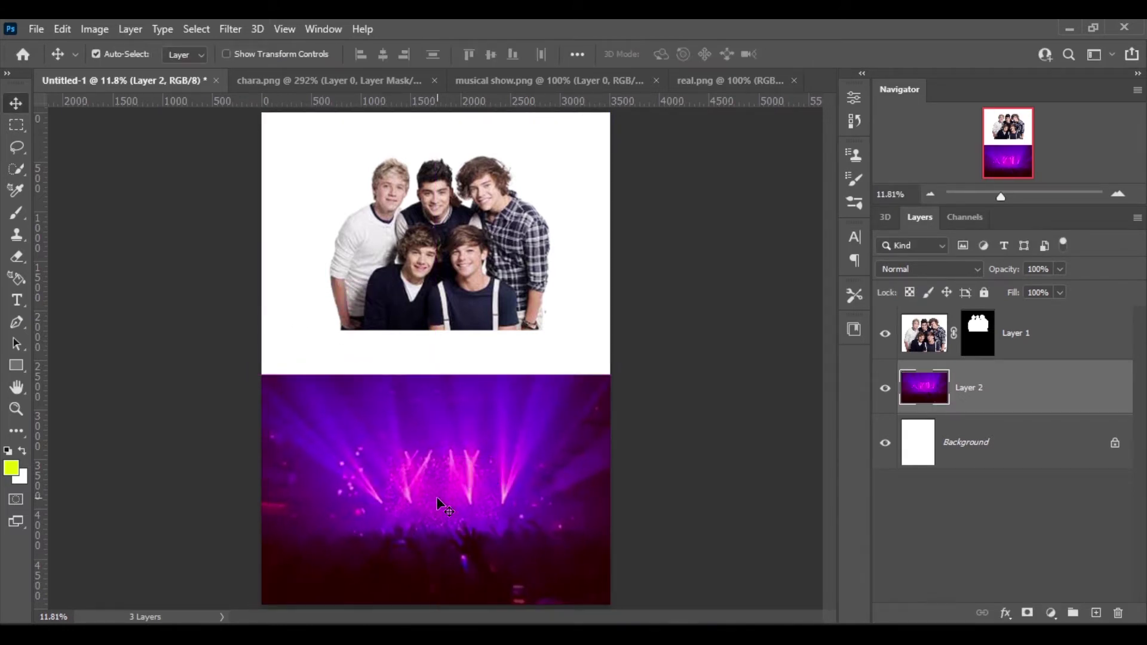
# Step: Stretch the concert image up to the band photo and widen it to fill the canvas
pyautogui.hotkey('ctrl', 't')
pyautogui.moveTo(435, 372); pyautogui.dragTo(436, 111)
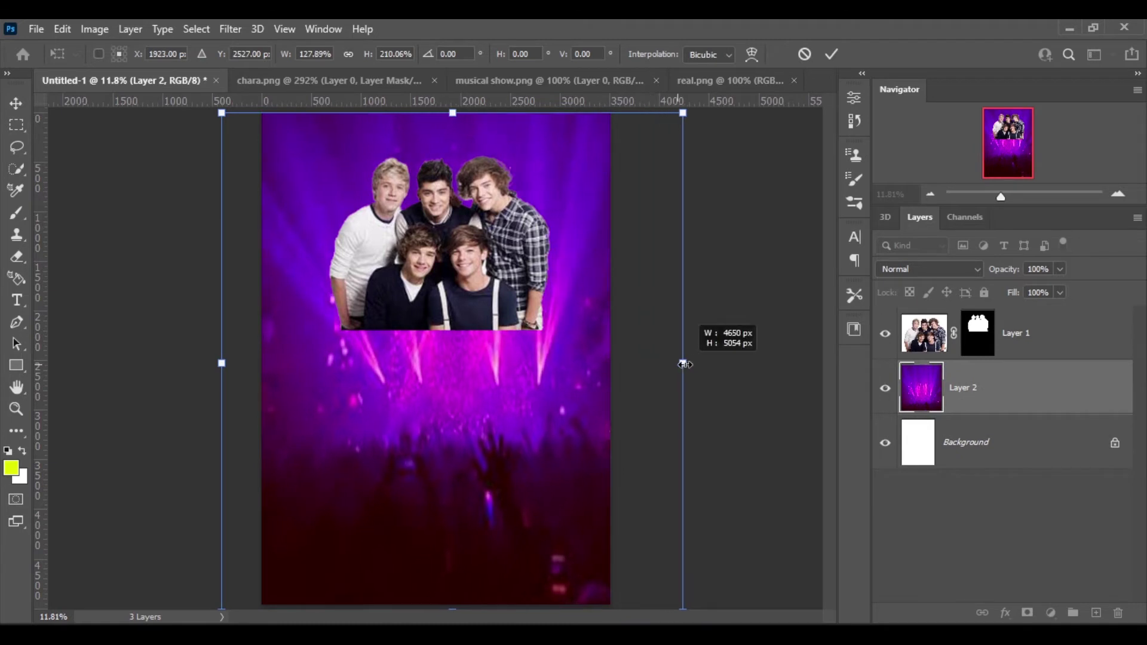
pyautogui.moveTo(650, 363); pyautogui.dragTo(706, 362)
pyautogui.moveTo(222, 362); pyautogui.dragTo(175, 362)
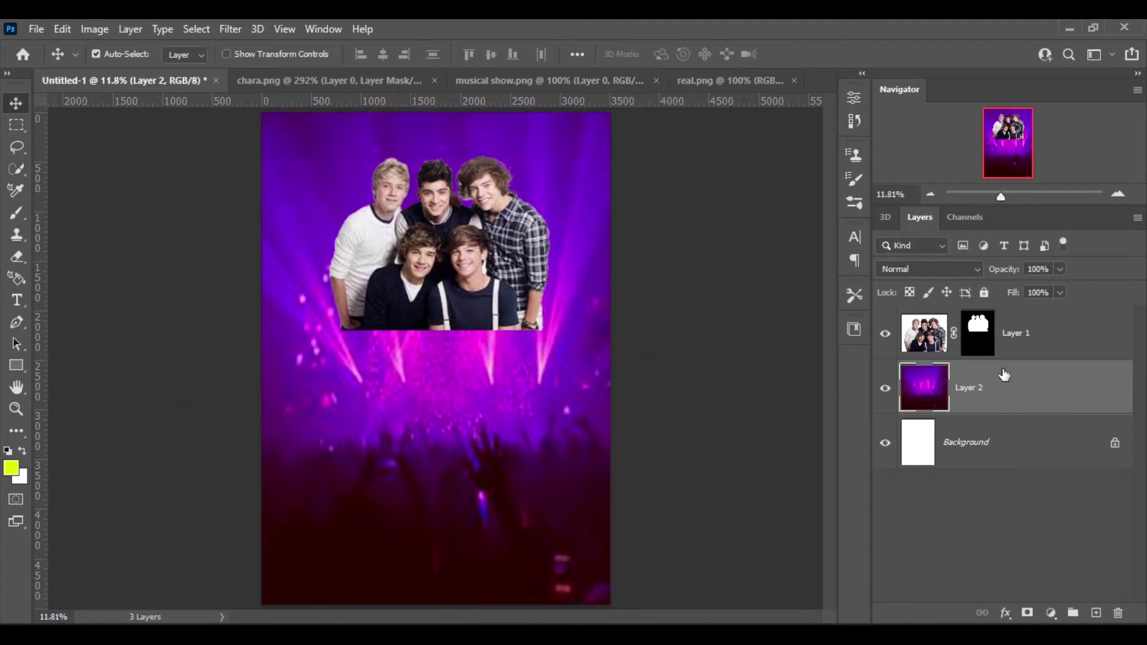
# Step: Apply a Gaussian Blur with a 36-pixel radius to the concert-lights layer
pyautogui.click(230, 29)
pyautogui.moveTo(321, 243)
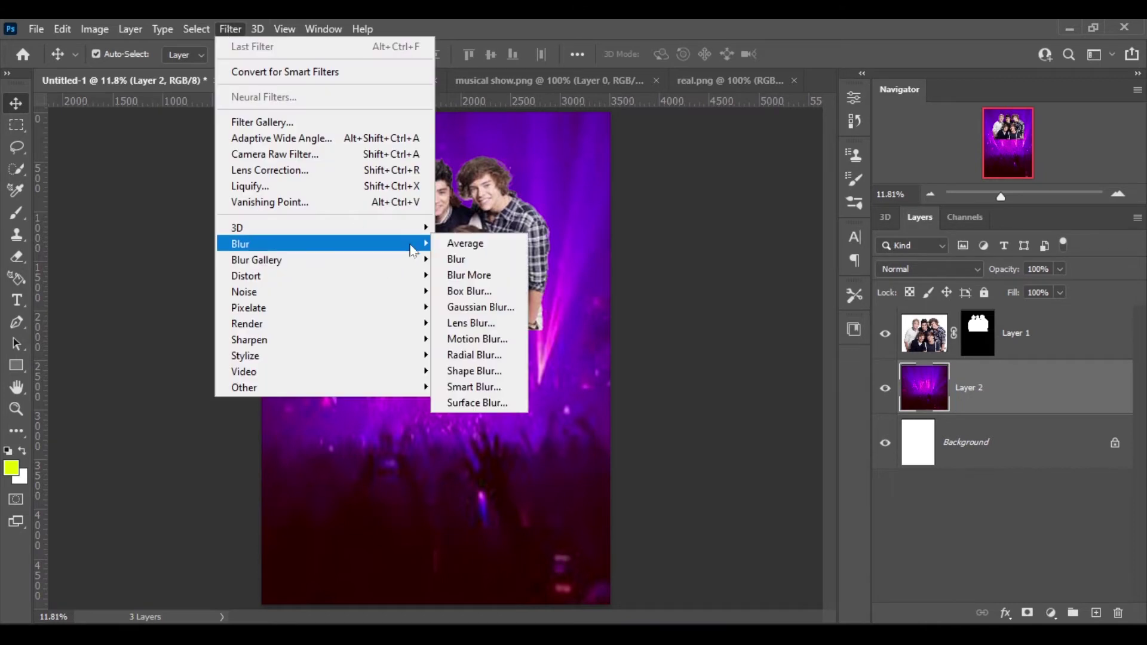
pyautogui.click(480, 307)
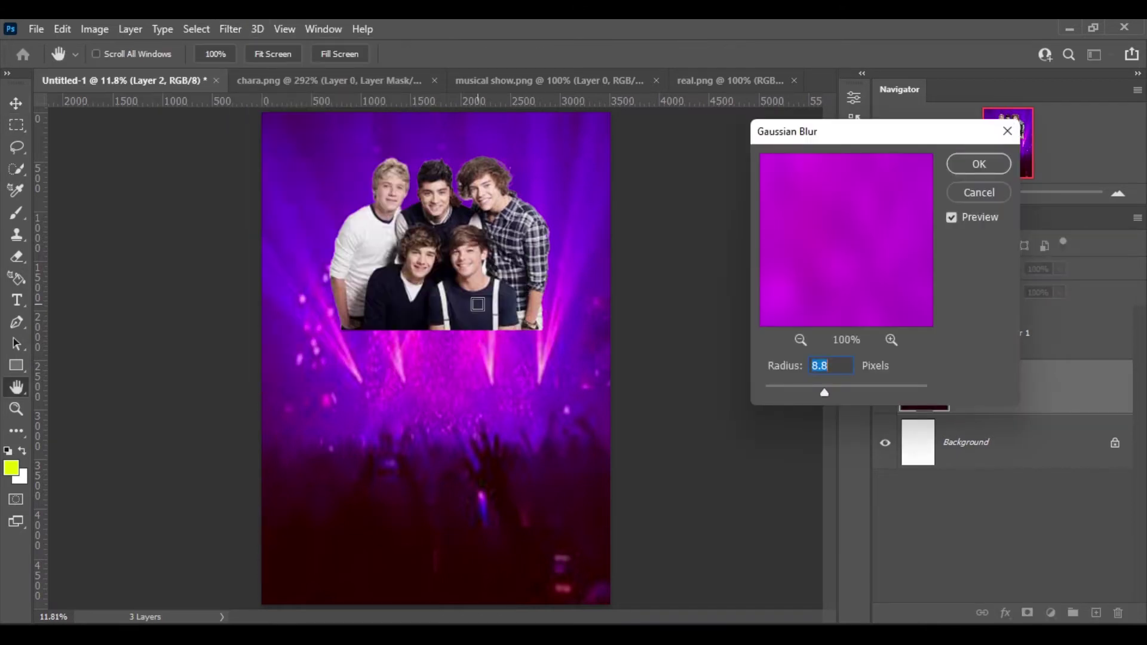
pyautogui.click(837, 392)
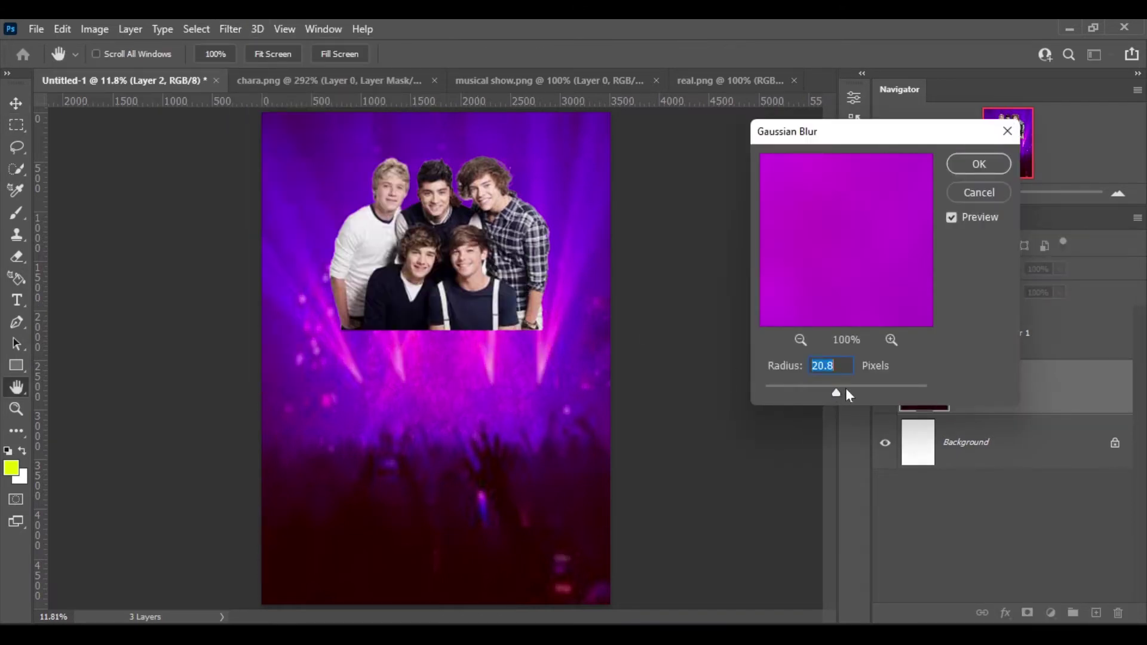
pyautogui.click(846, 392)
pyautogui.click(971, 166)
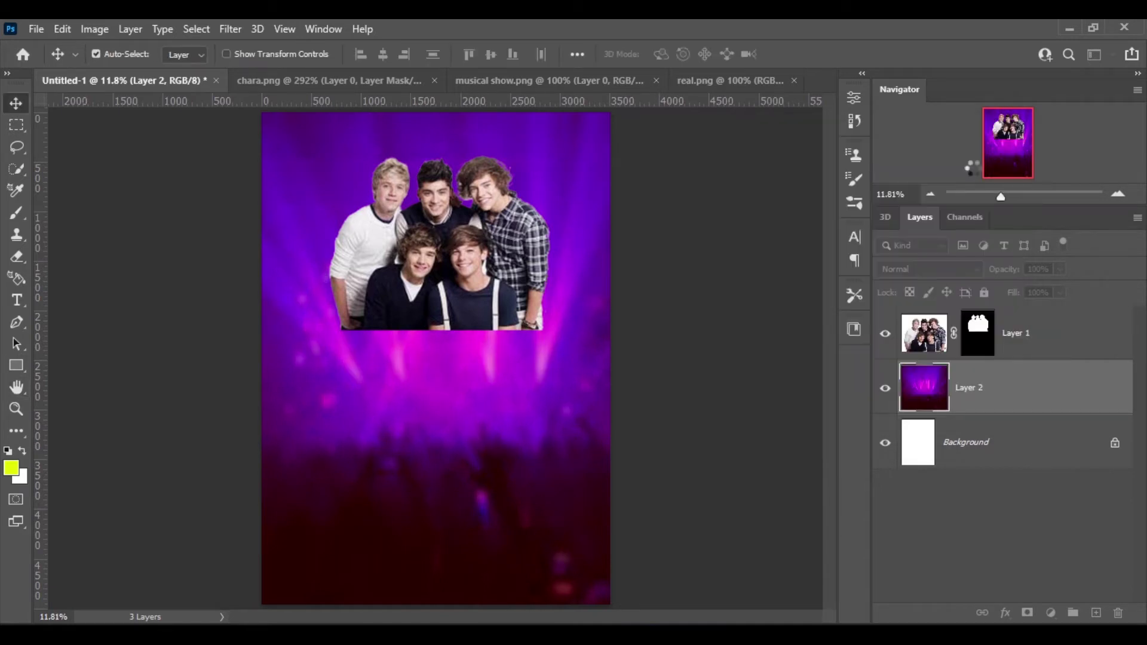
# Step: Paint black with a small brush on Layer 1's mask to hide the photo's bottom edge
pyautogui.click(1042, 336)
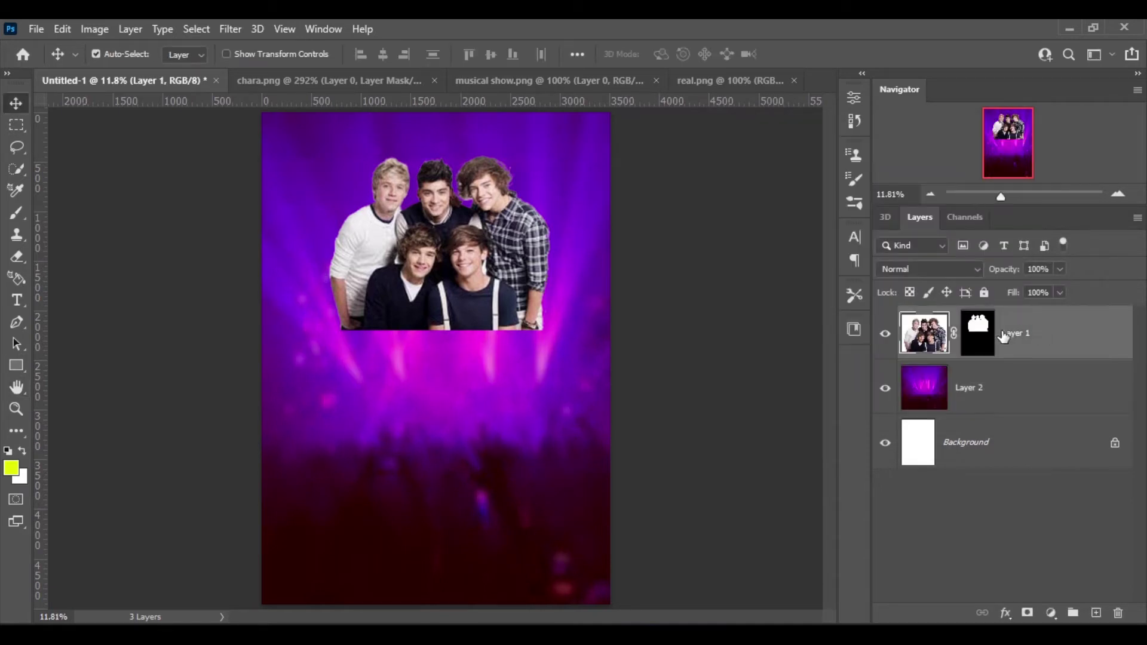
pyautogui.click(980, 339)
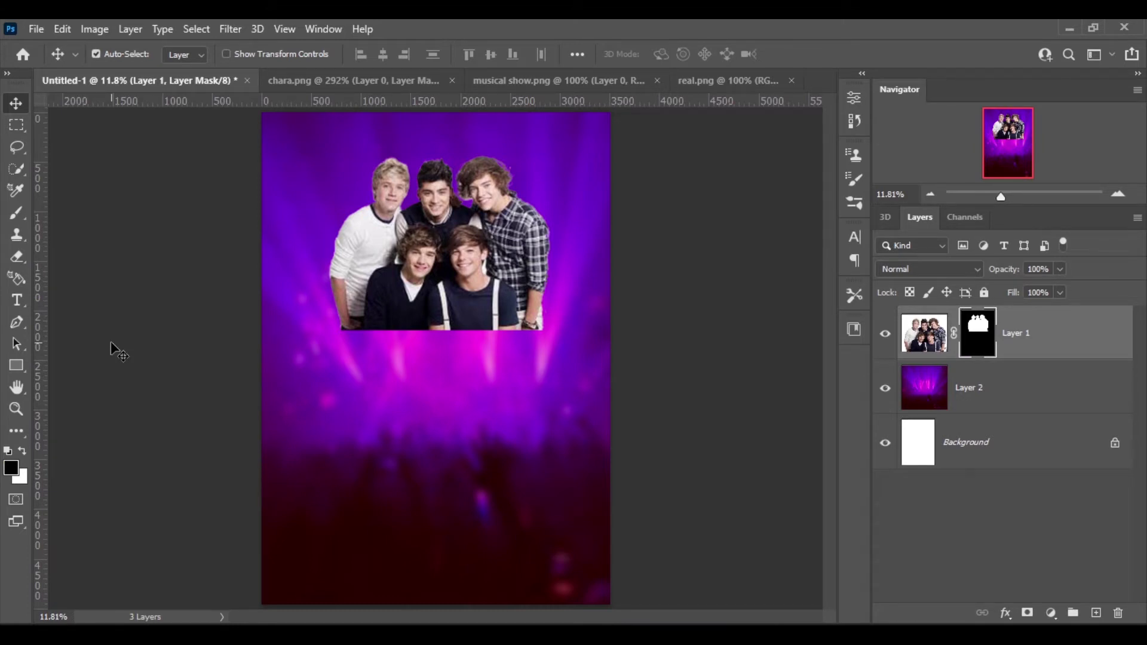
pyautogui.rightClick(16, 213)
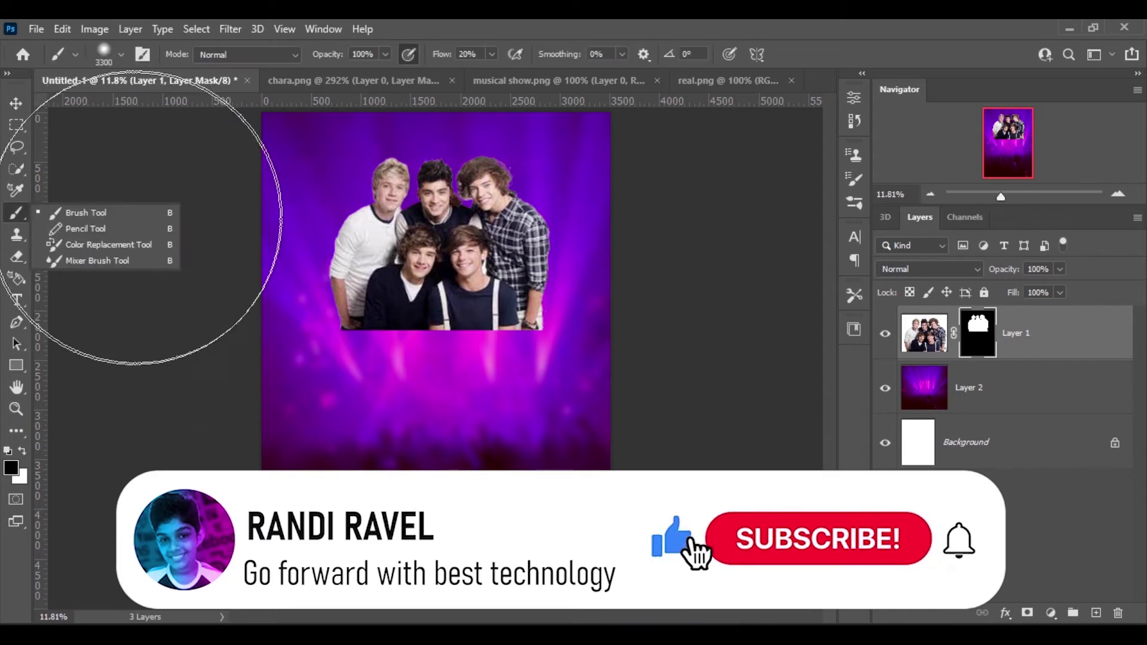
pyautogui.click(86, 213)
pyautogui.press('[')
pyautogui.press('[')
pyautogui.press('[')
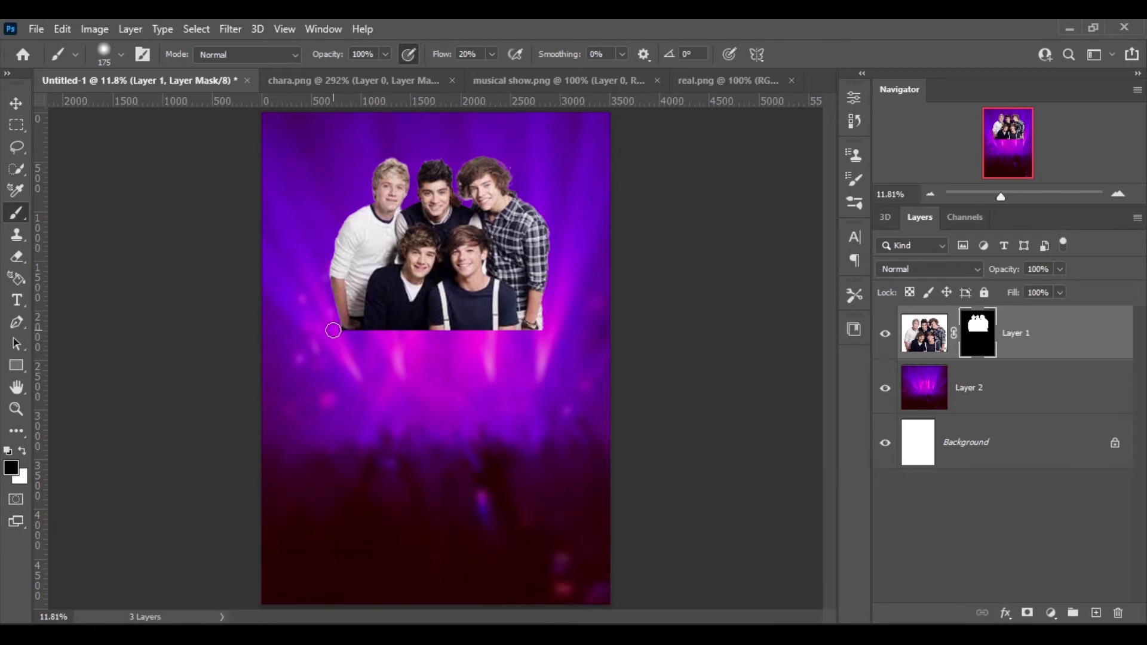
pyautogui.keyDown('shift'); pyautogui.click(551, 330); pyautogui.keyUp('shift')
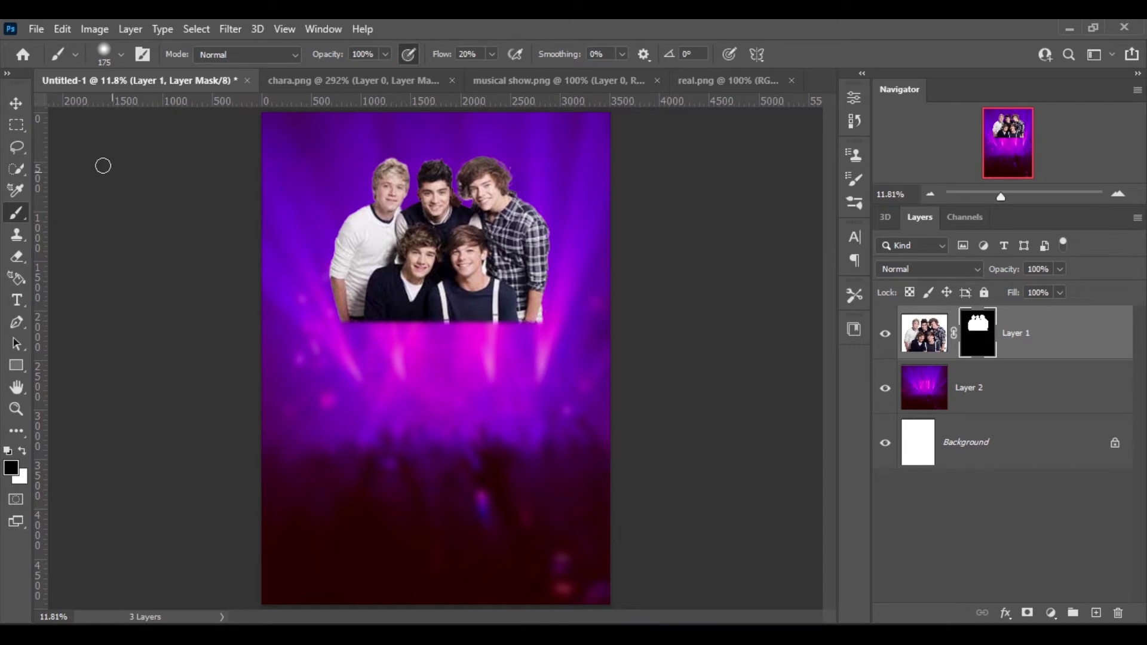
pyautogui.click(14, 108)
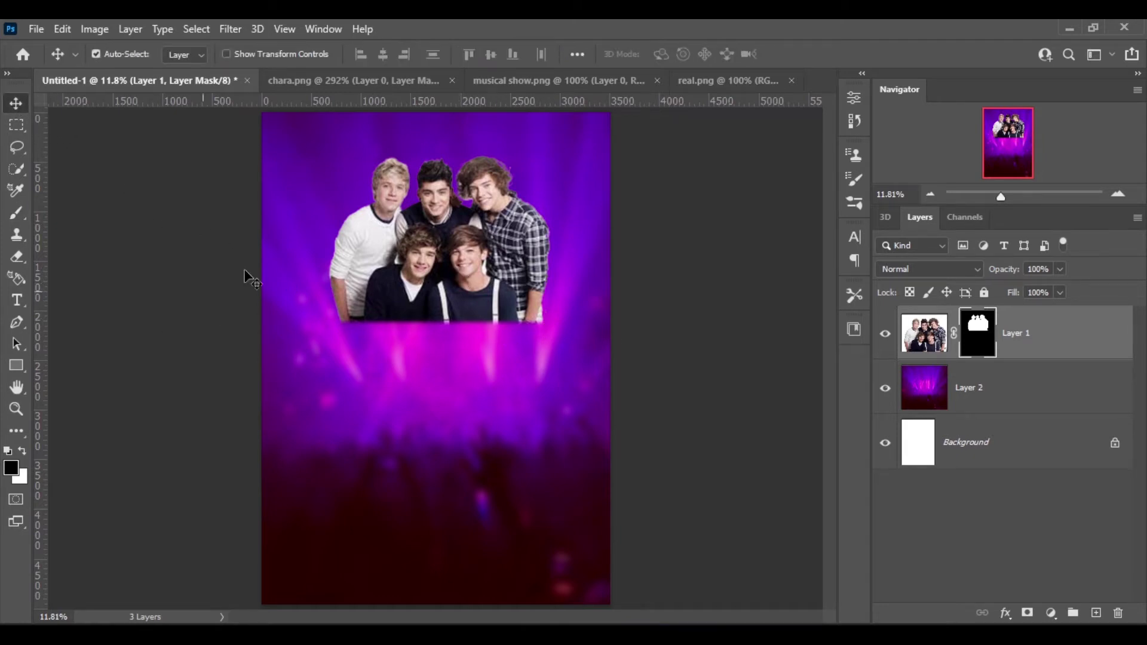
# Step: Start a text layer below the band photo using the Impact font
pyautogui.click(17, 300)
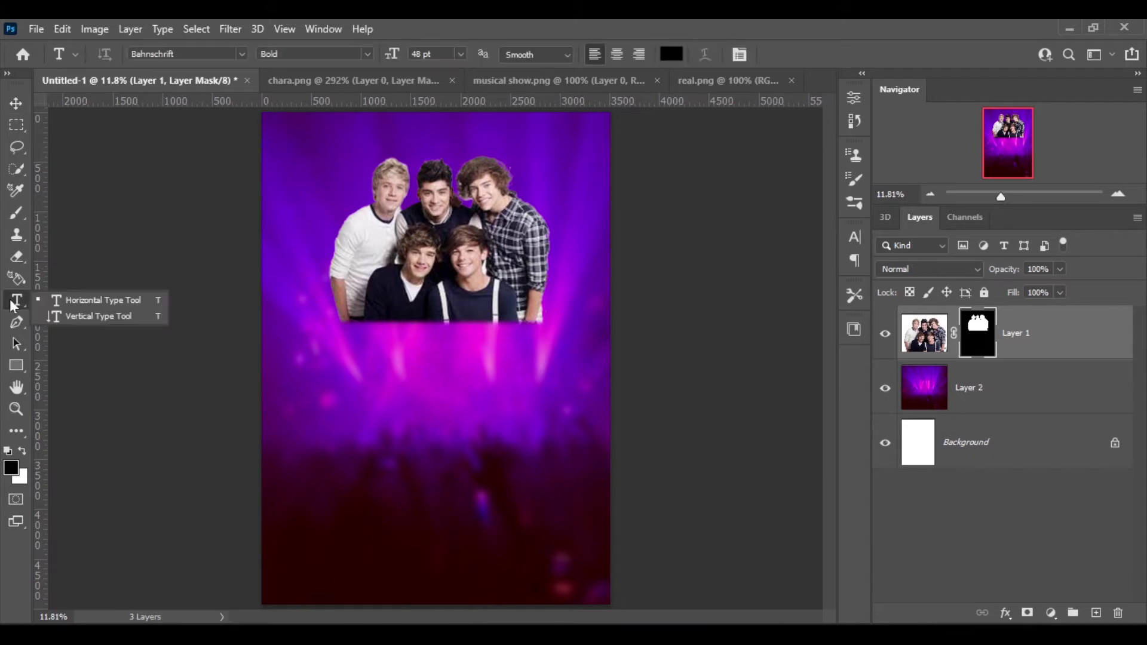
pyautogui.click(92, 304)
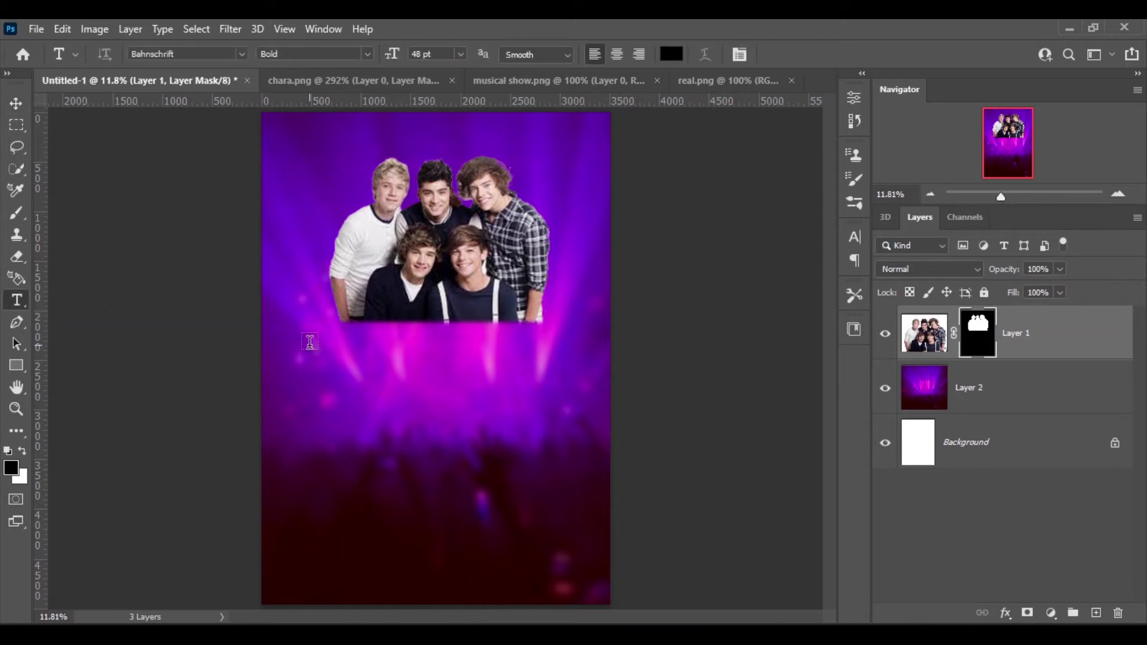
pyautogui.click(310, 342)
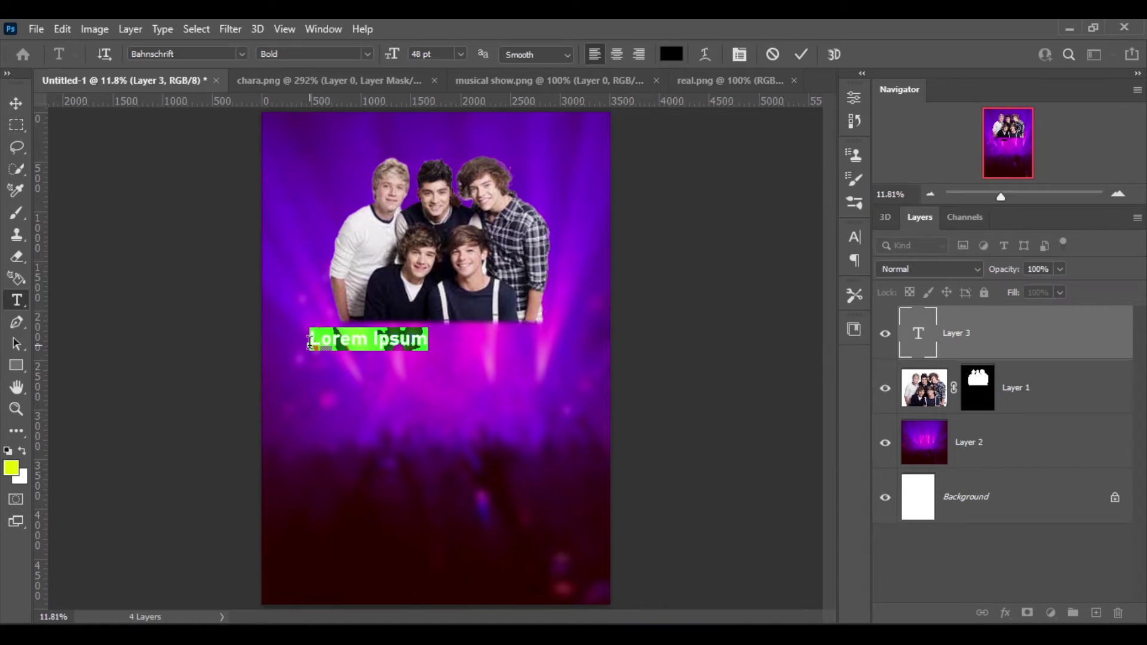
pyautogui.click(241, 55)
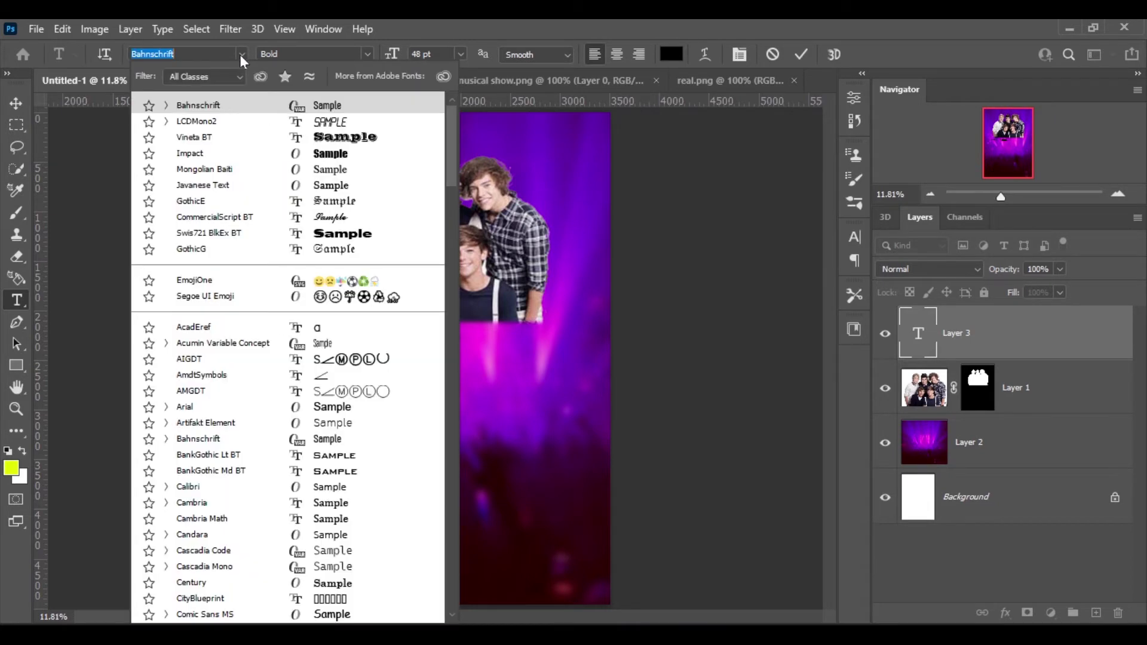
pyautogui.click(325, 153)
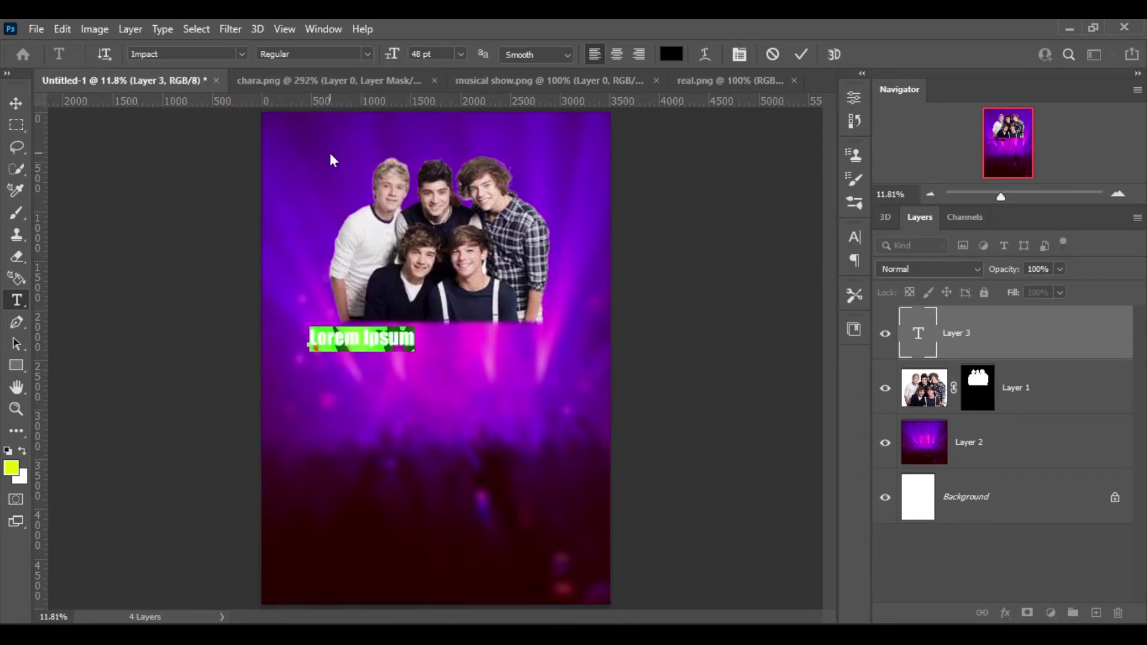
# Step: Type 'ONE DIRECTION', colour it ffffff white, and commit the text
pyautogui.write('O')
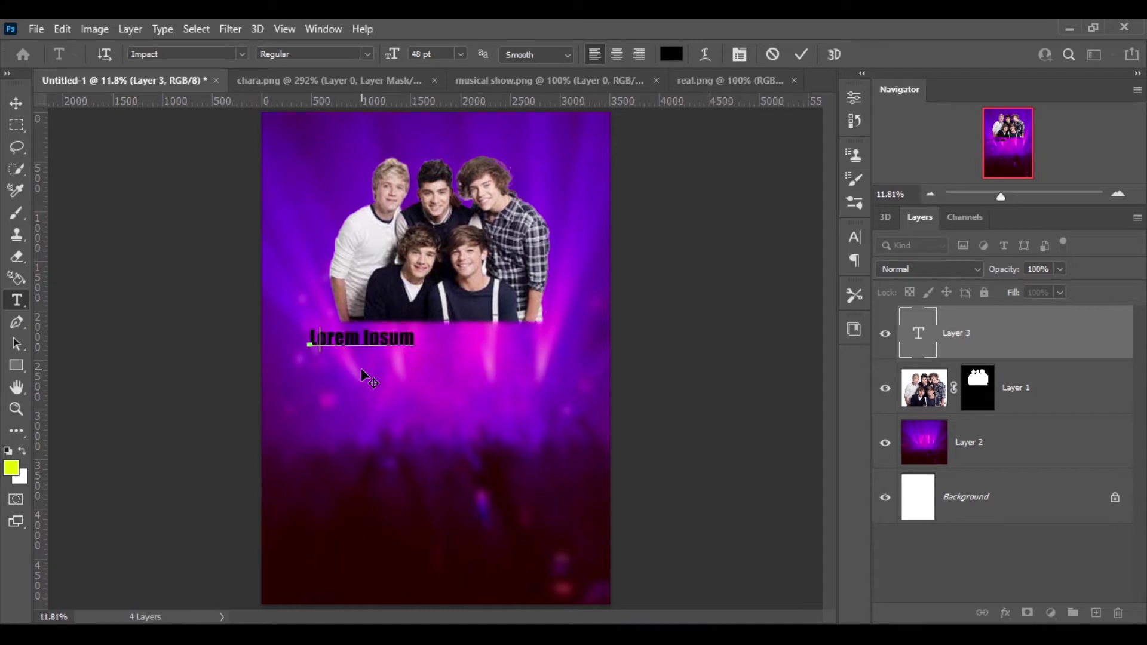
pyautogui.write('NE DIRECTION')
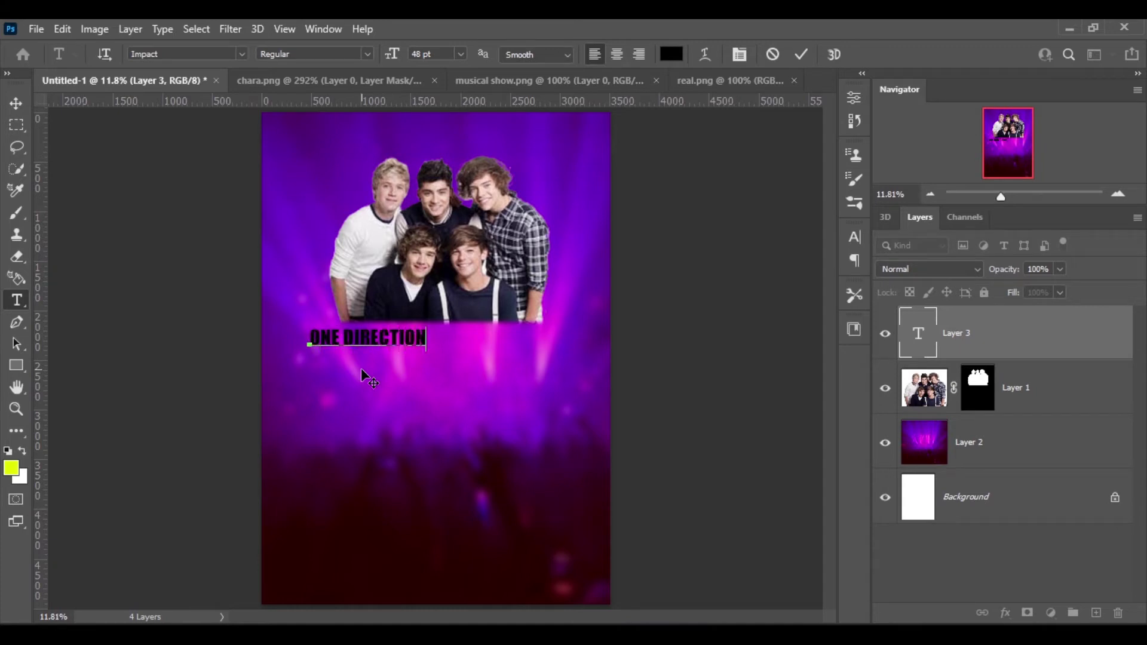
pyautogui.hotkey('ctrl', 'a')
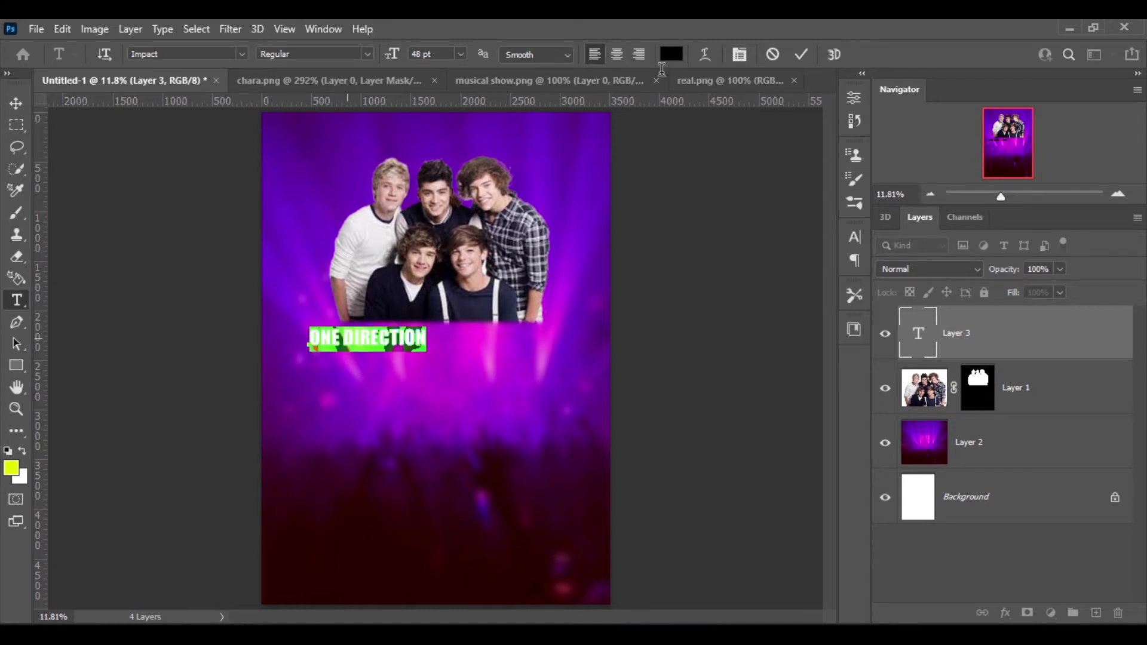
pyautogui.click(672, 54)
pyautogui.write('ffffff')
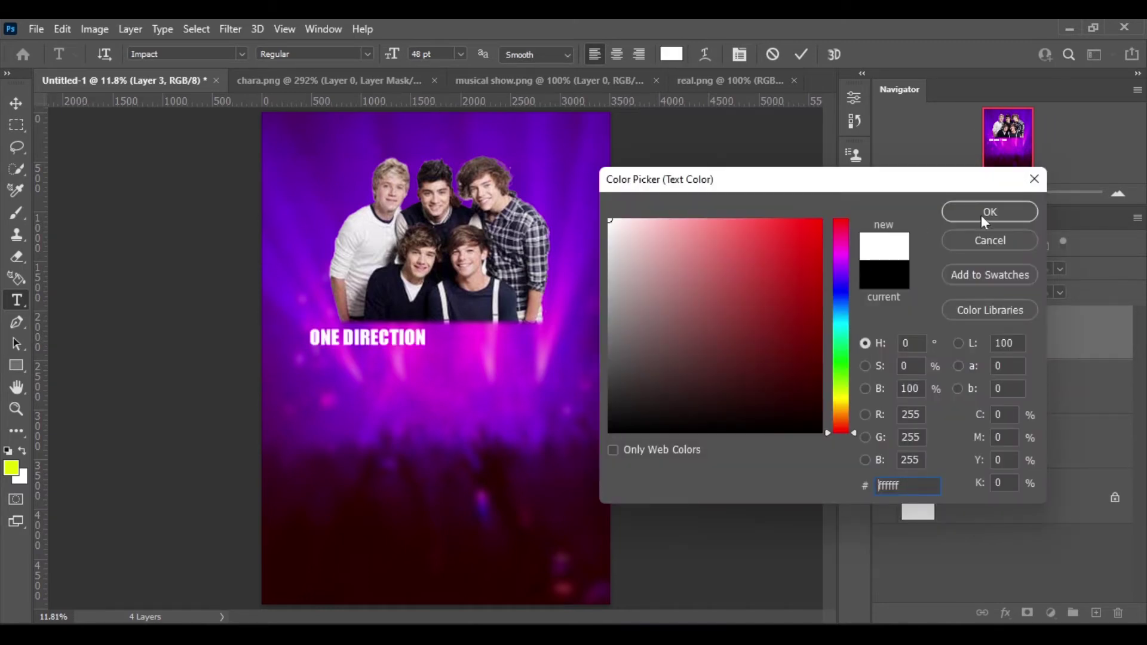
pyautogui.click(982, 215)
pyautogui.click(16, 102)
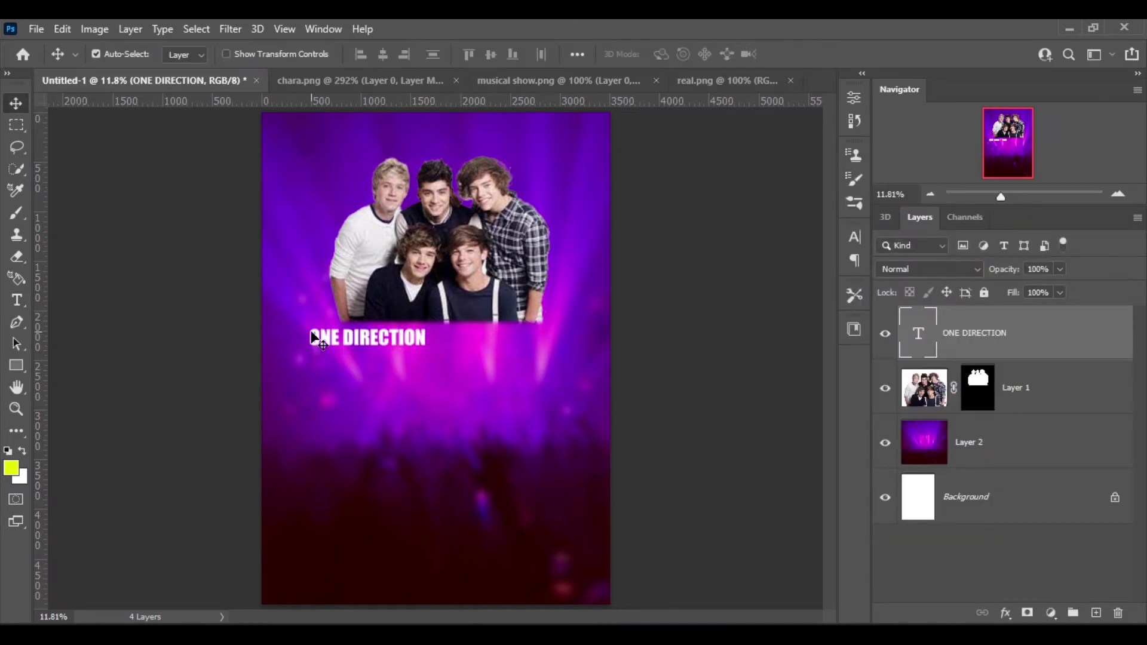
# Step: Scale the title to about 246% and centre it over the photo's lower edge
pyautogui.moveTo(309, 340); pyautogui.dragTo(294, 322)
pyautogui.press('ctrl')
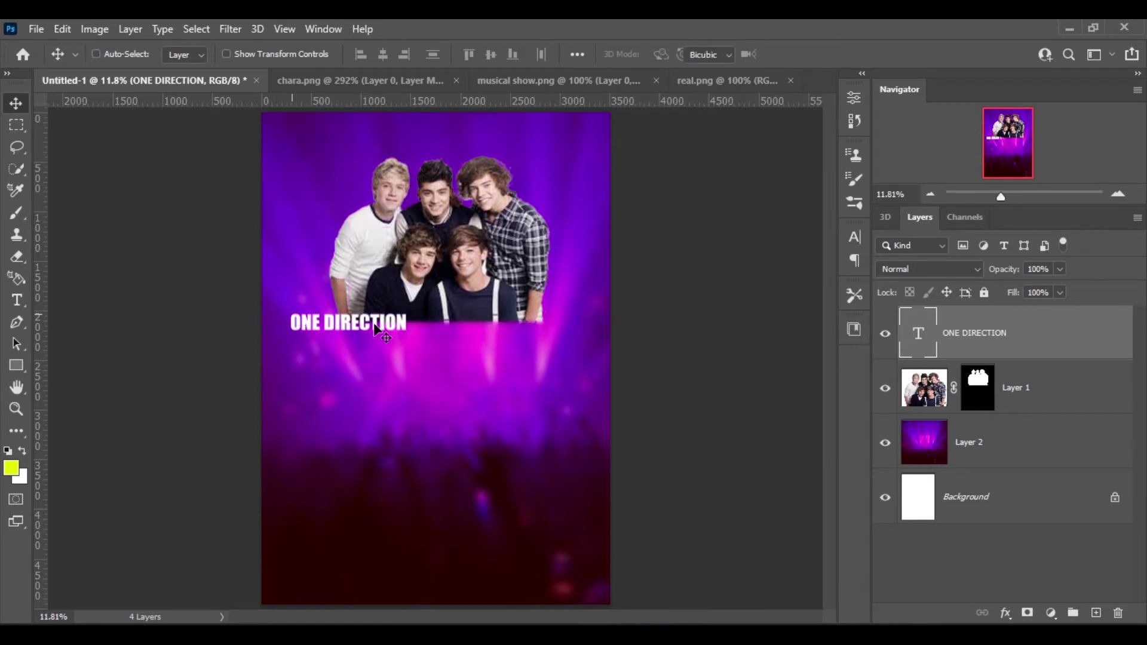
pyautogui.hotkey('ctrl', 't')
pyautogui.moveTo(498, 336); pyautogui.dragTo(575, 333)
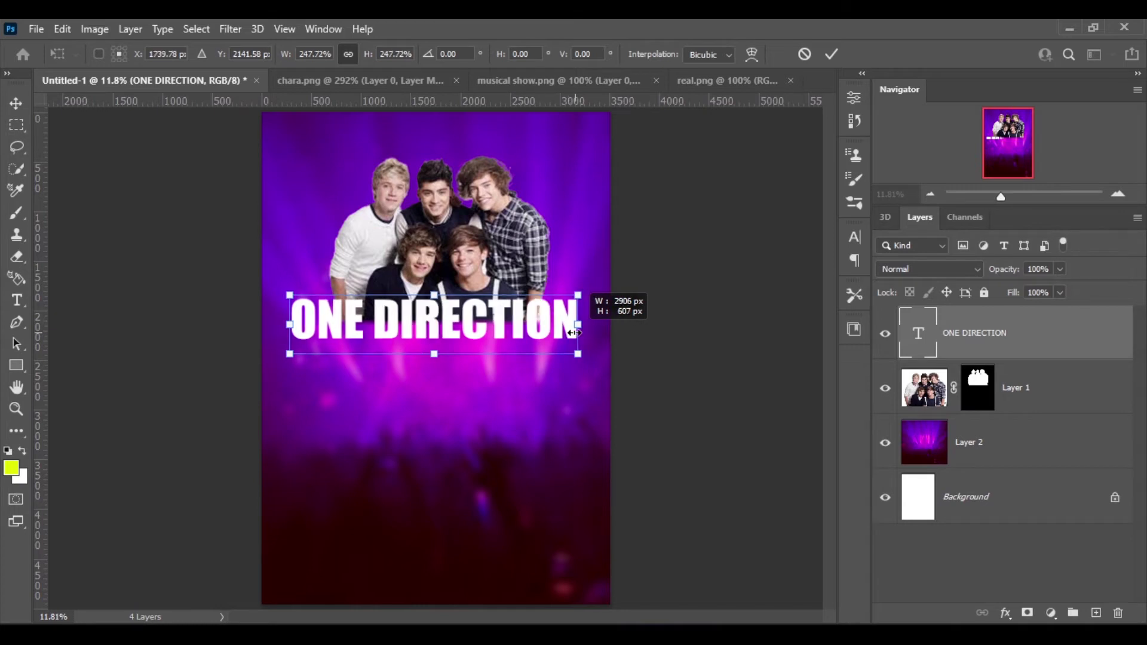
pyautogui.moveTo(576, 333); pyautogui.dragTo(584, 333)
pyautogui.press('Return')
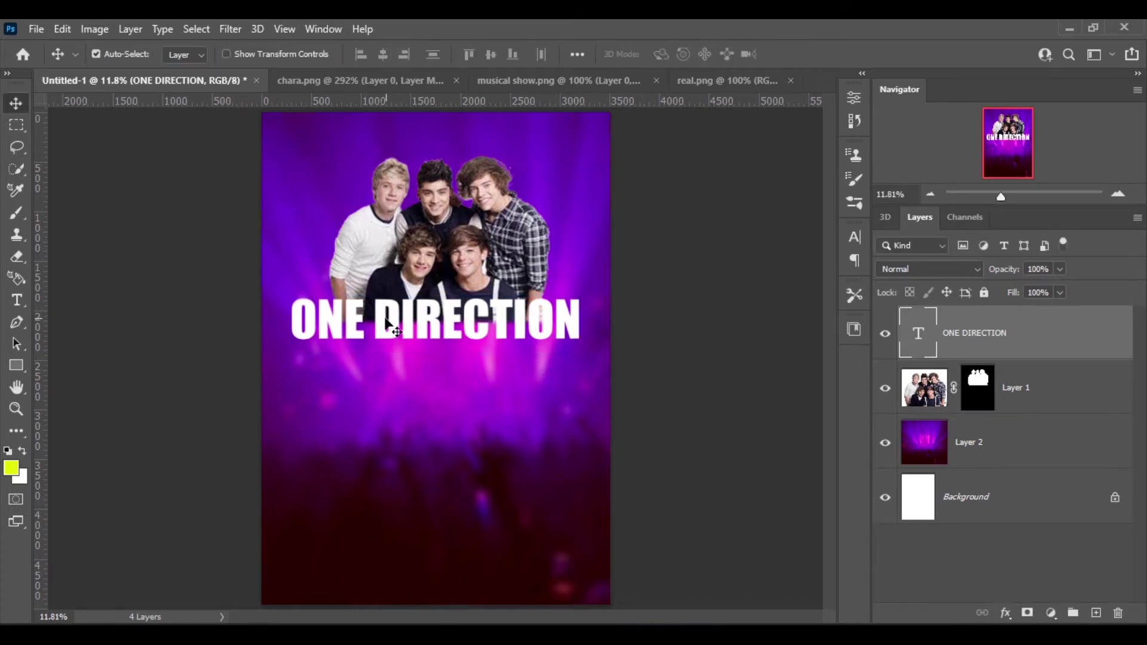
pyautogui.moveTo(382, 317); pyautogui.dragTo(384, 325)
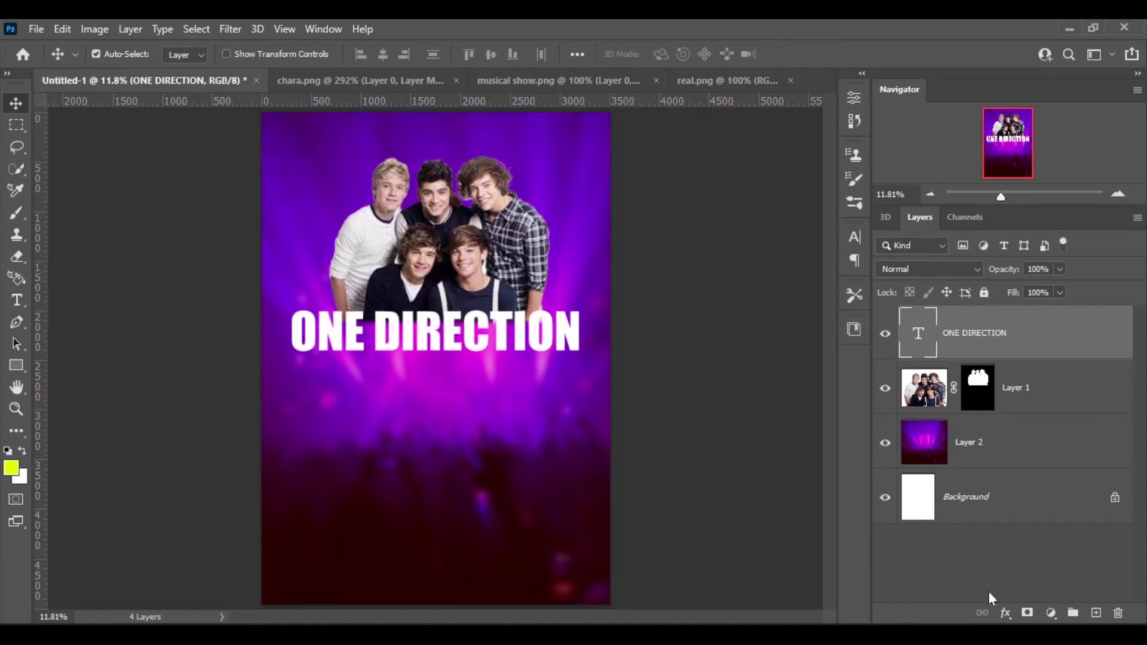
pyautogui.click(1005, 614)
# Step: Add a Drop Shadow to the title with a near-black shadow colour
pyautogui.click(1027, 605)
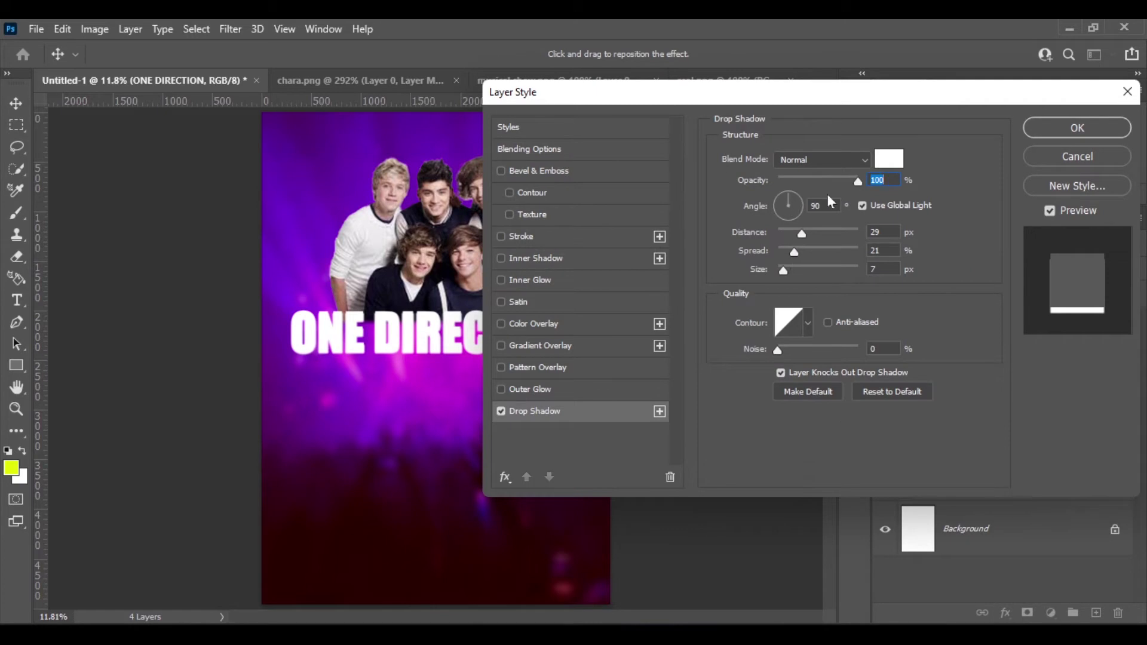
pyautogui.click(887, 161)
pyautogui.moveTo(688, 373); pyautogui.dragTo(568, 401)
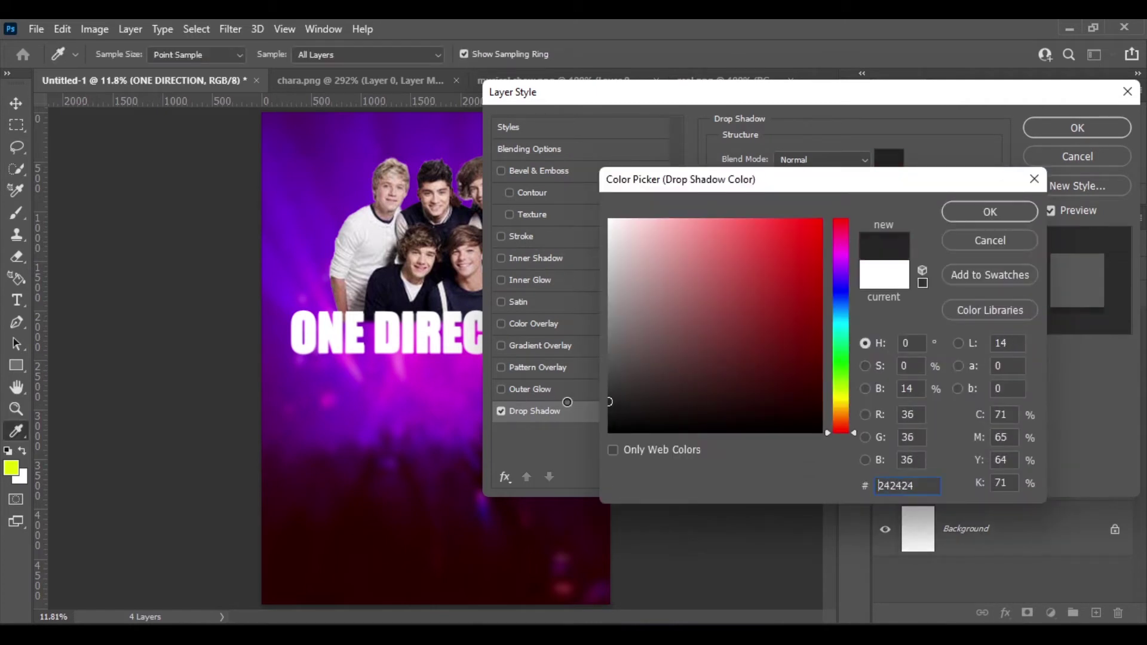
pyautogui.click(970, 211)
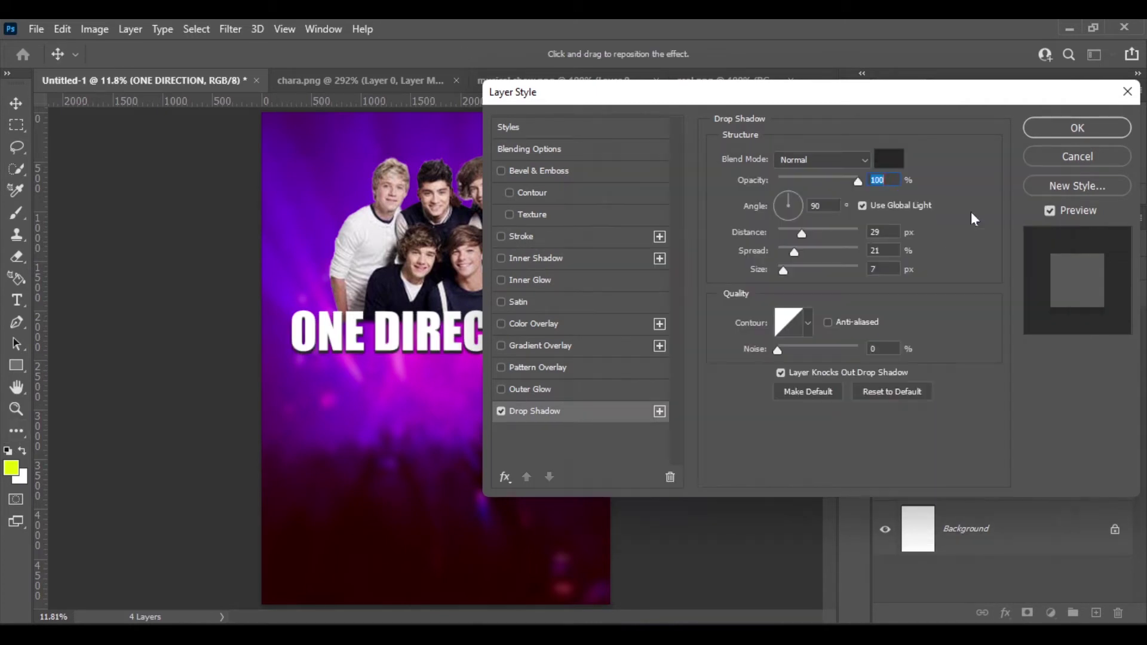
pyautogui.click(888, 168)
pyautogui.moveTo(681, 377); pyautogui.dragTo(607, 418)
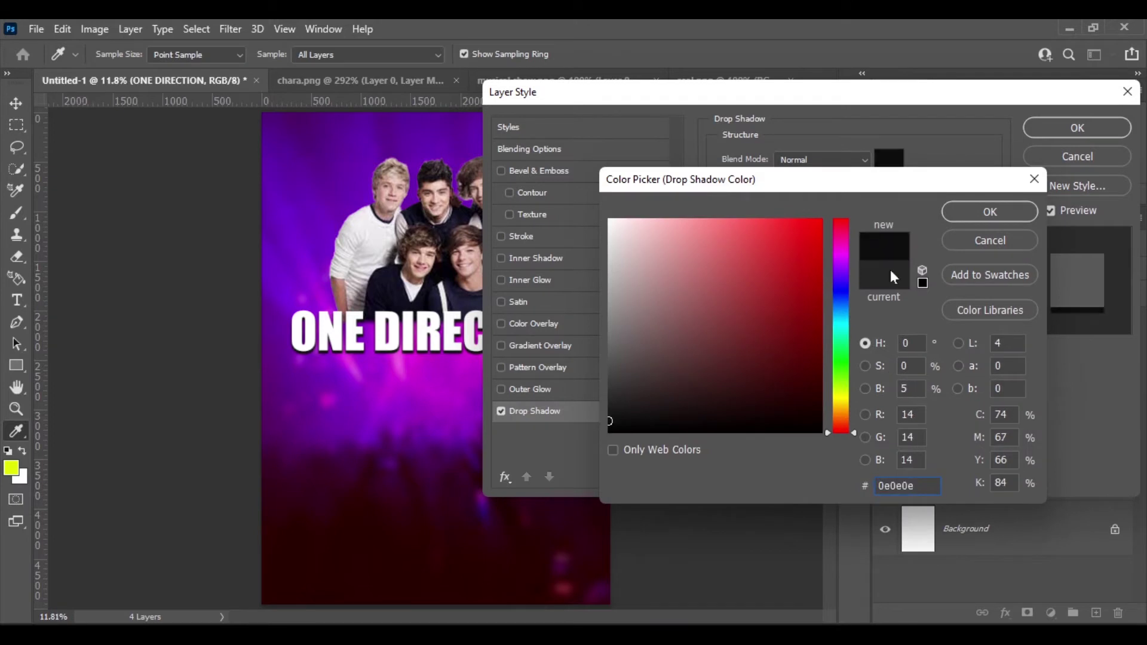
pyautogui.click(996, 209)
# Step: Set the shadow to angle 135°, Distance 91, Spread 23, Size 49, Opacity 82%
pyautogui.click(785, 202)
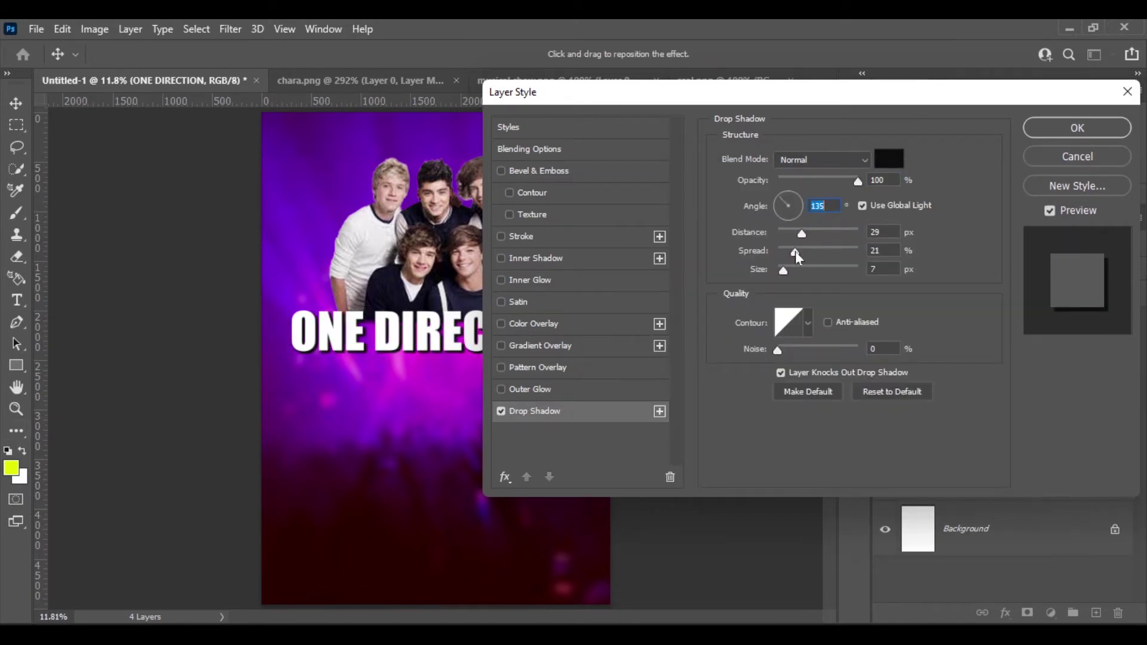
pyautogui.moveTo(795, 252); pyautogui.dragTo(824, 230)
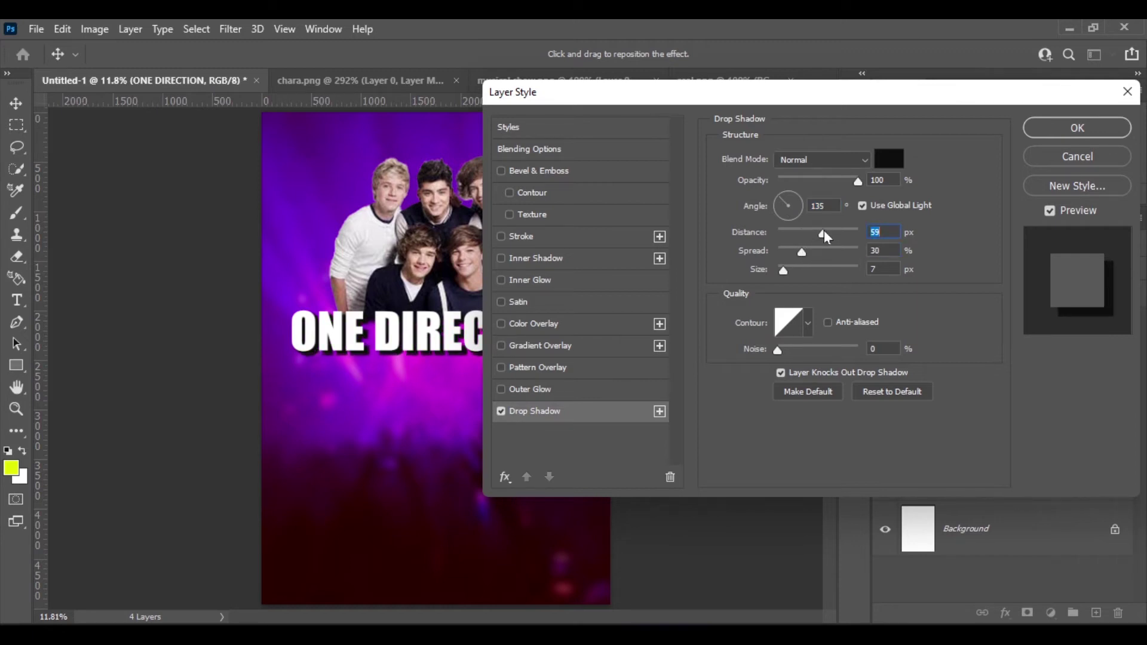
pyautogui.click(787, 251)
pyautogui.moveTo(798, 269); pyautogui.dragTo(792, 252)
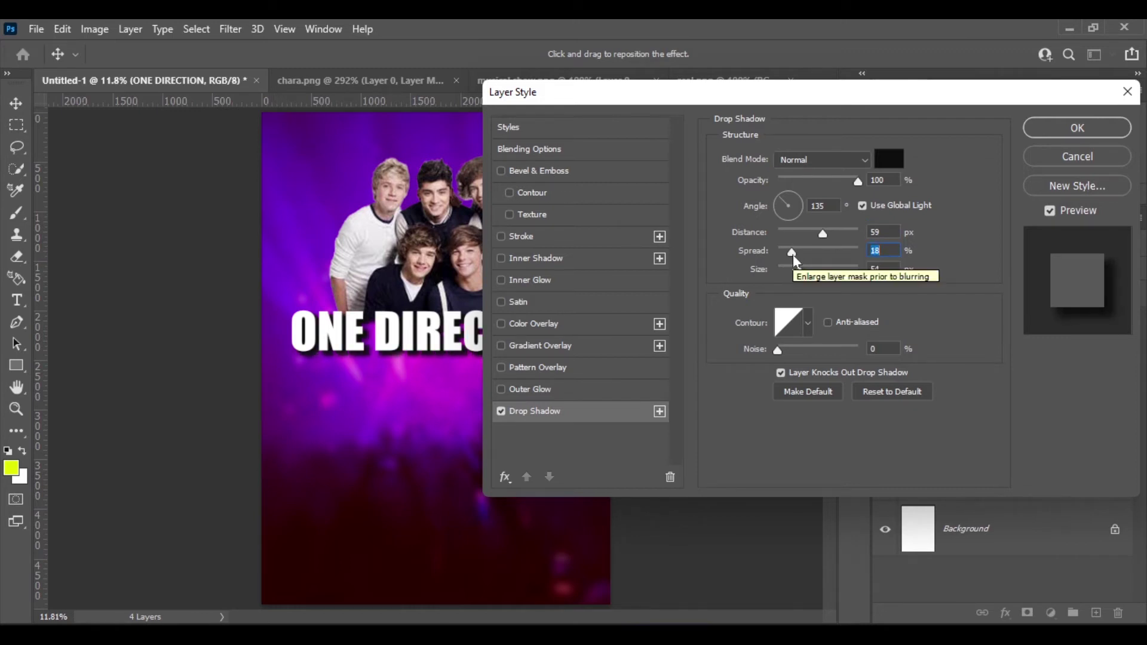
pyautogui.moveTo(828, 234); pyautogui.dragTo(830, 235)
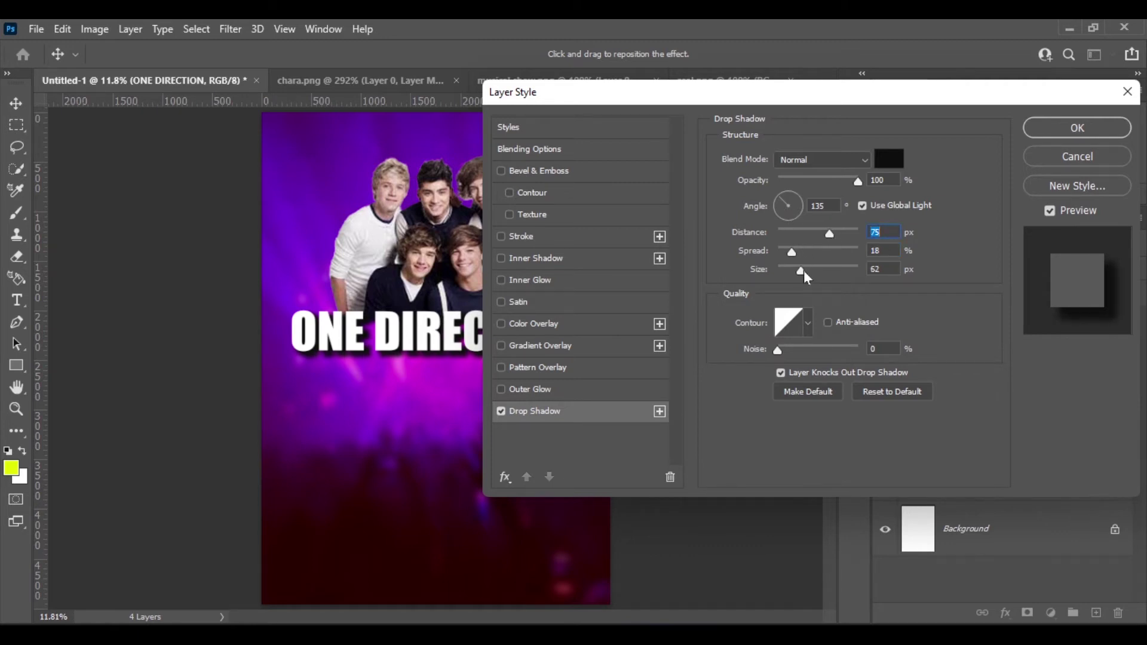
pyautogui.moveTo(805, 270)
pyautogui.mouseDown()
pyautogui.moveTo(812, 254)
pyautogui.moveTo(798, 272)
pyautogui.moveTo(798, 249)
pyautogui.moveTo(837, 232)
pyautogui.mouseUp()
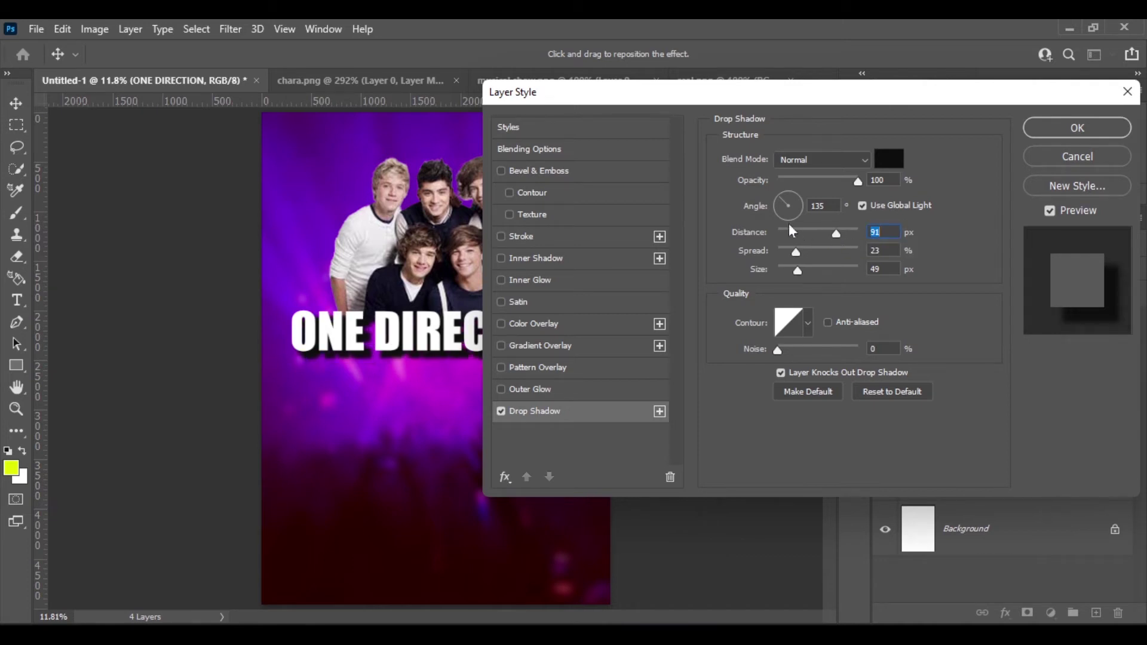
pyautogui.click(835, 180)
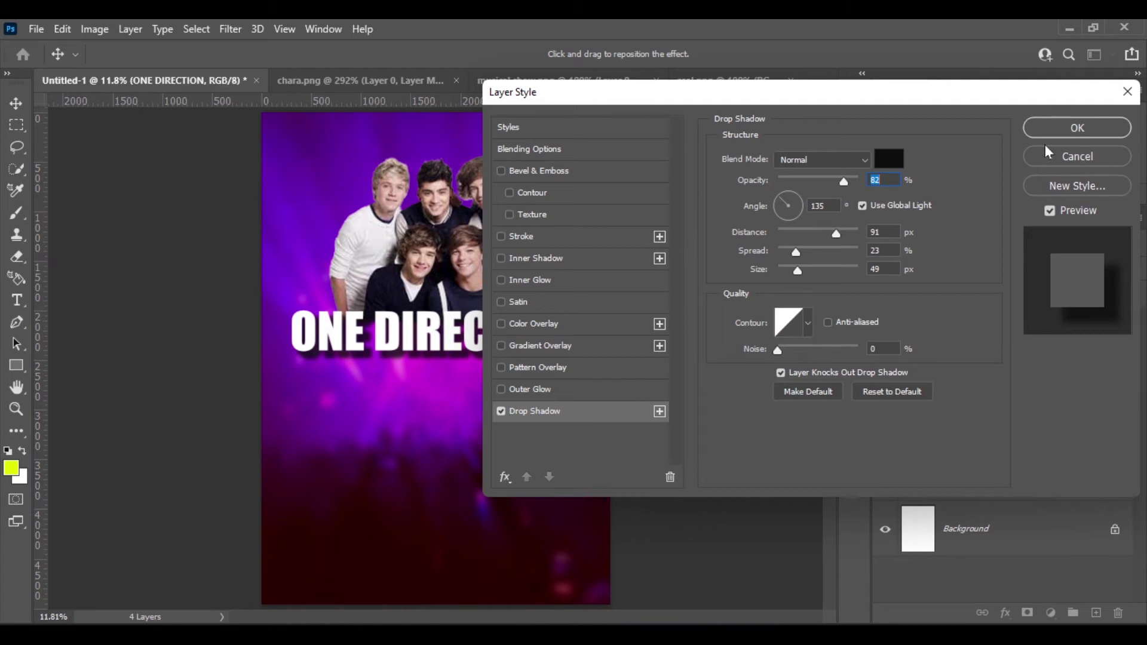
pyautogui.click(1063, 127)
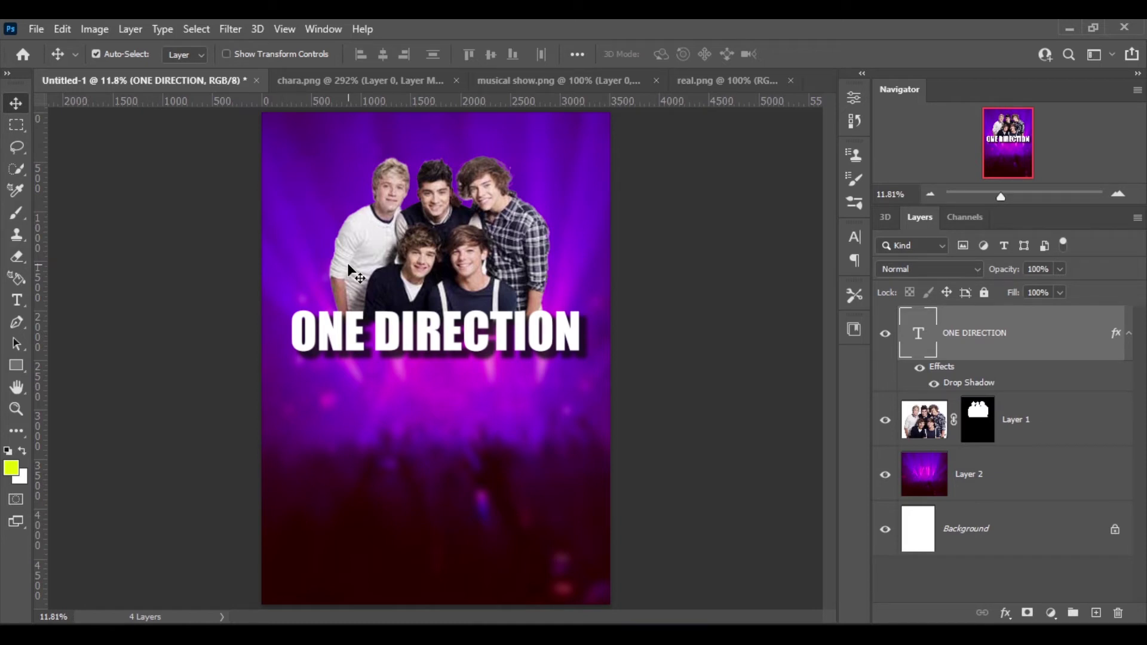
# Step: Type 'at super RC playground' below the title in Bahnschrift SemiBold SemiCondensed
pyautogui.press('t')
pyautogui.click(337, 396)
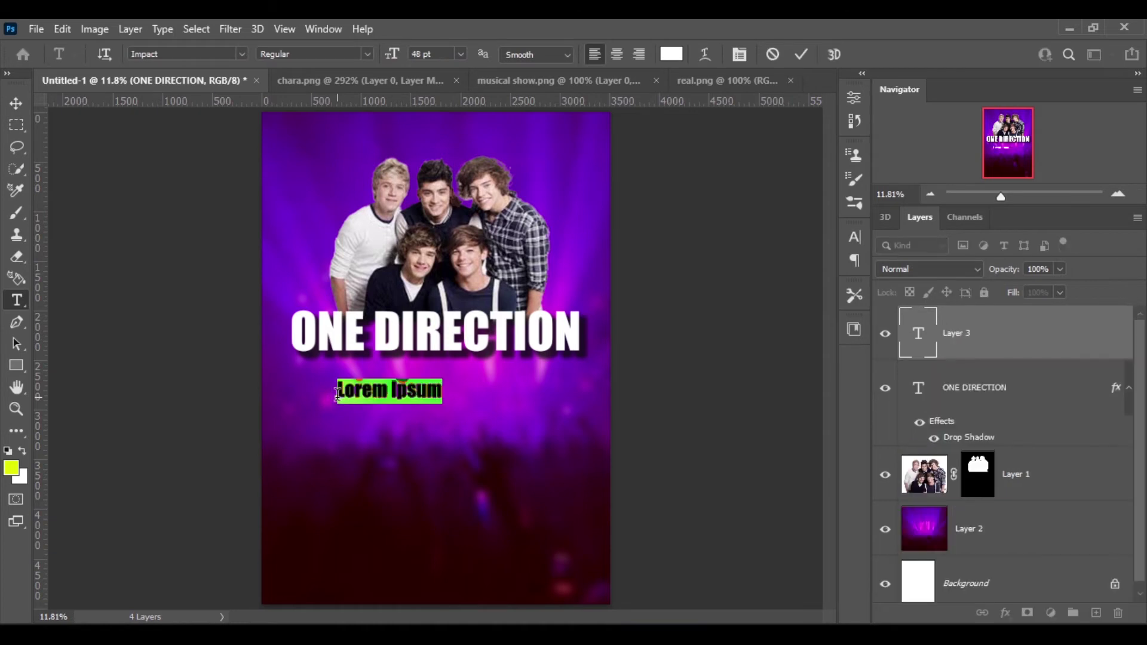
pyautogui.write('at')
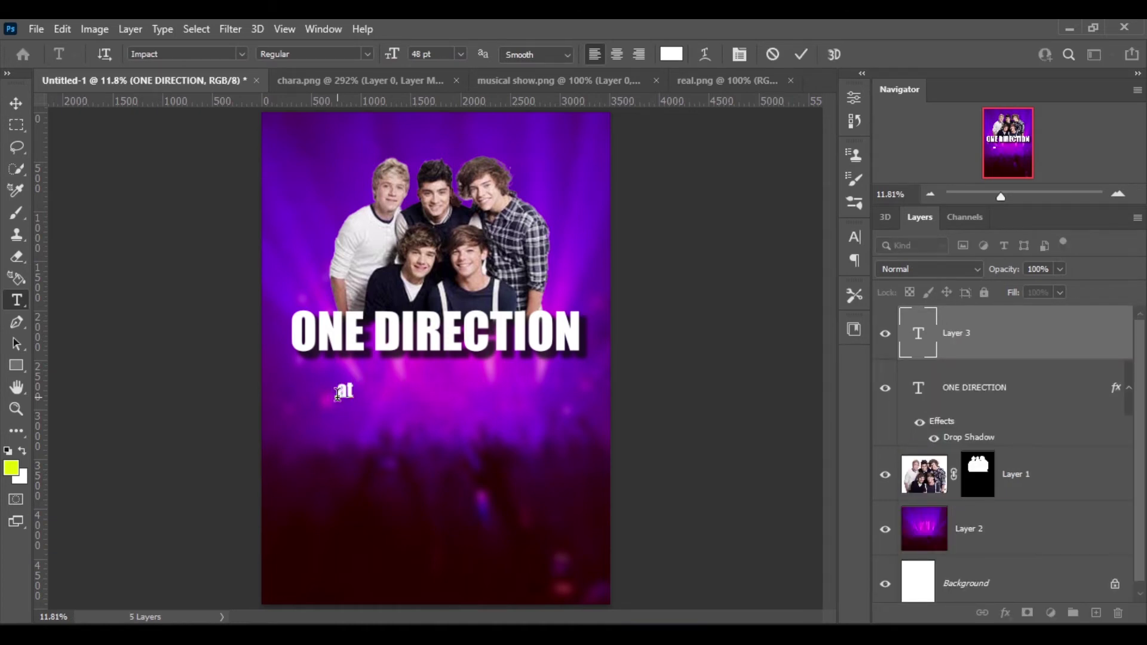
pyautogui.write(' super')
pyautogui.write(' RC play')
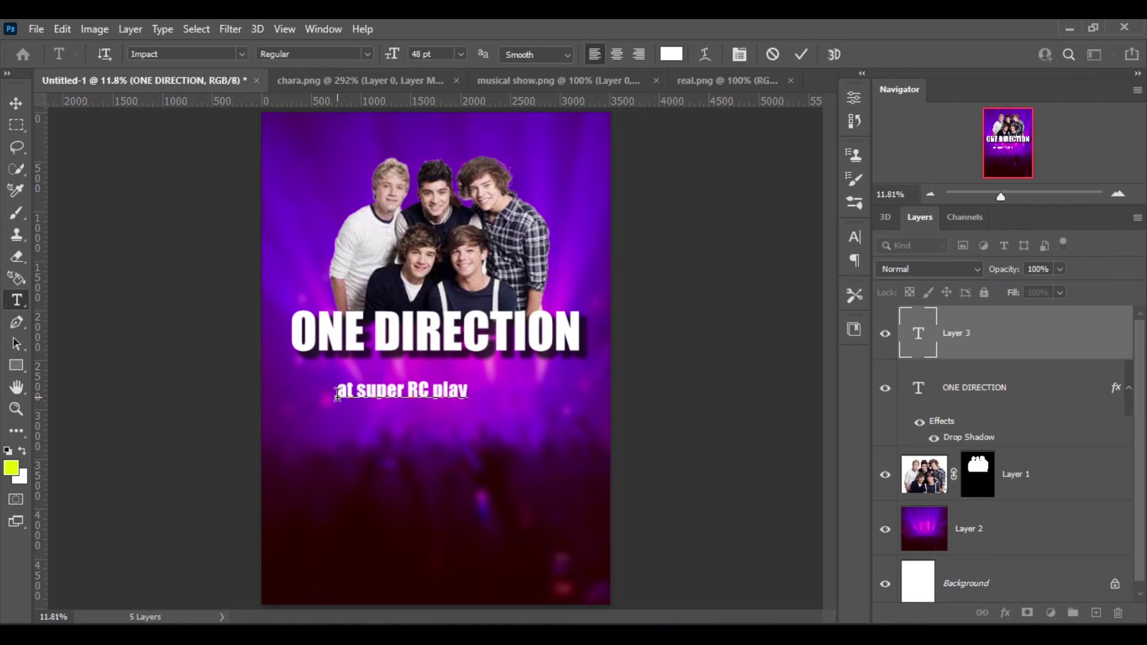
pyautogui.write('ground')
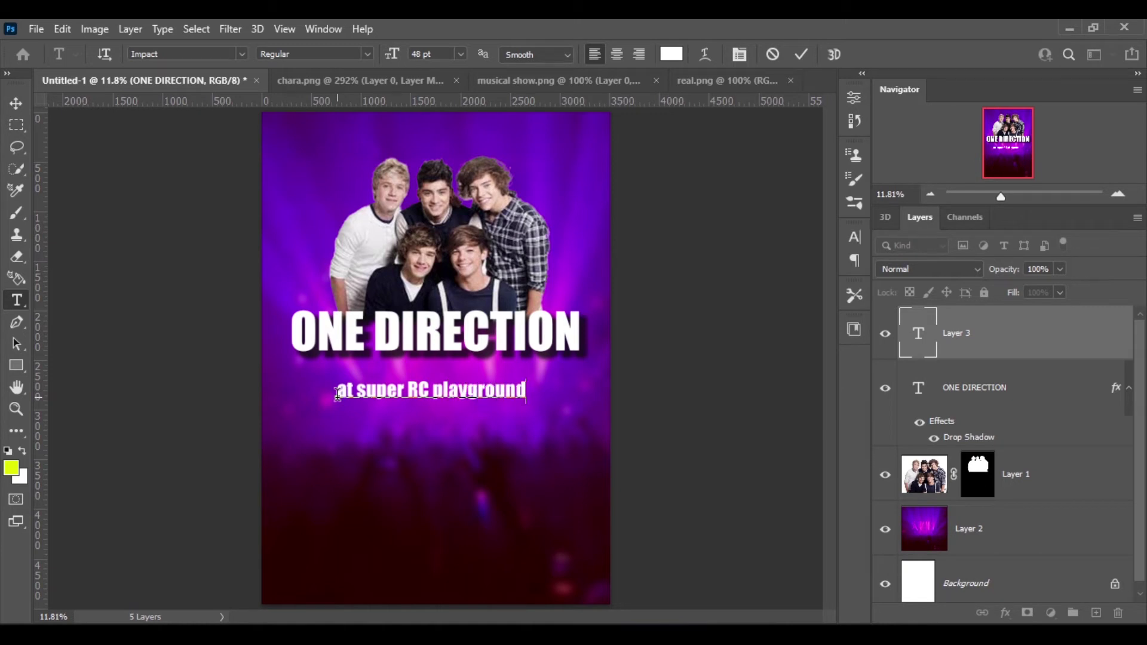
pyautogui.hotkey('ctrl', 'a')
pyautogui.click(242, 53)
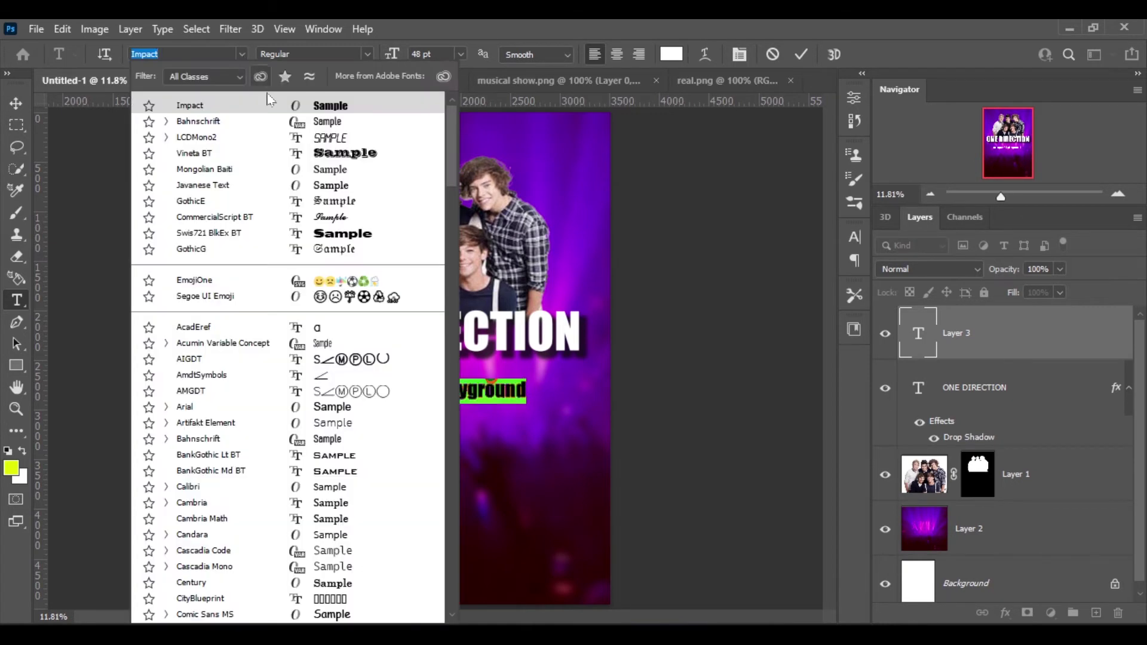
pyautogui.click(337, 124)
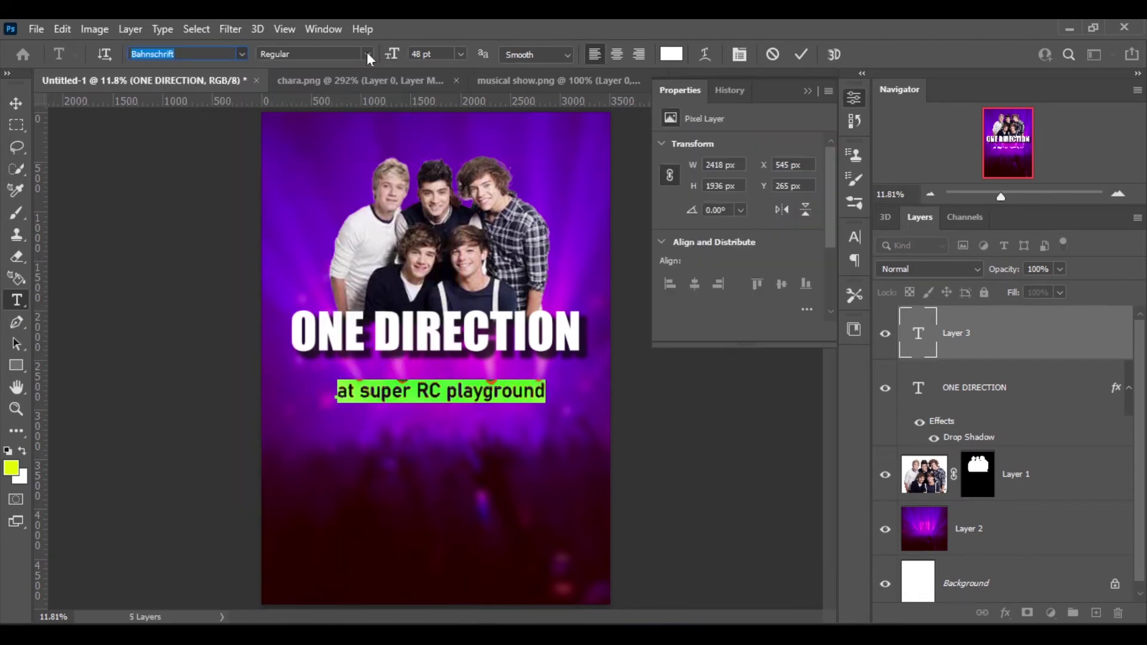
pyautogui.click(367, 53)
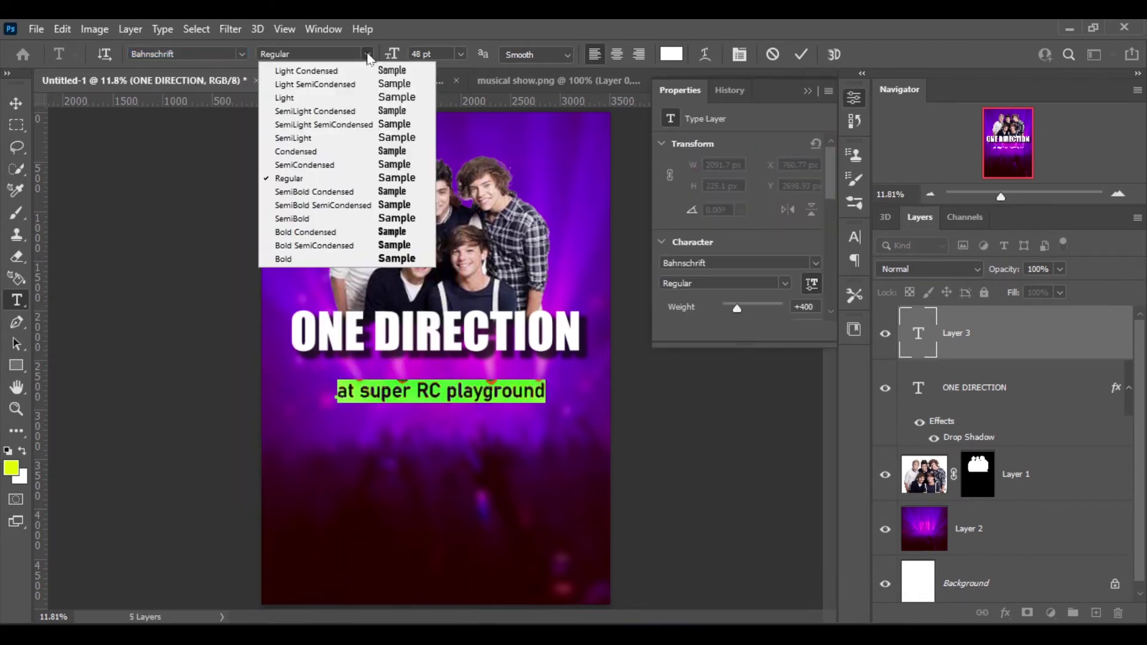
pyautogui.click(392, 191)
pyautogui.click(367, 54)
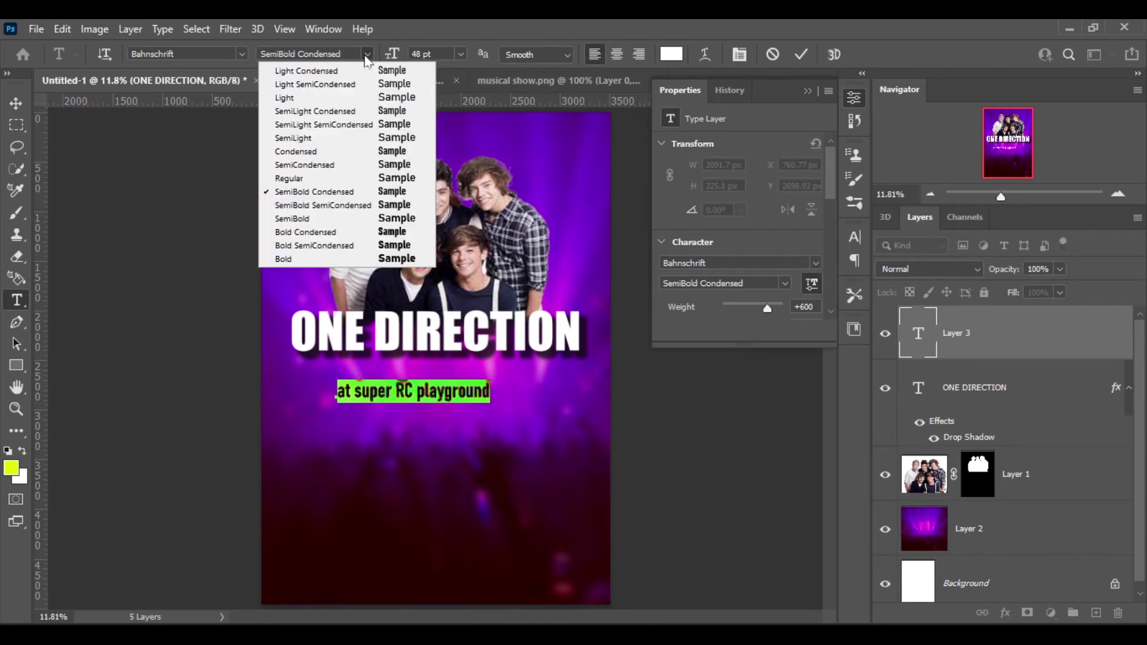
pyautogui.click(360, 205)
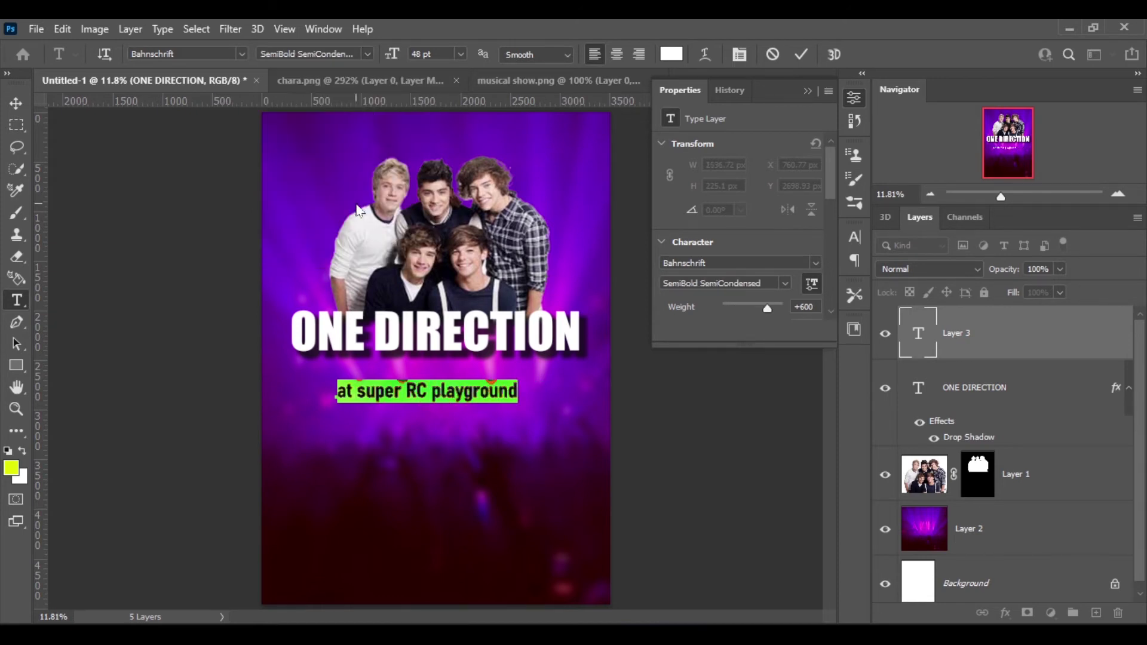
pyautogui.click(807, 90)
# Step: Scale the subtitle to about 122% and centre it just under the title
pyautogui.click(14, 109)
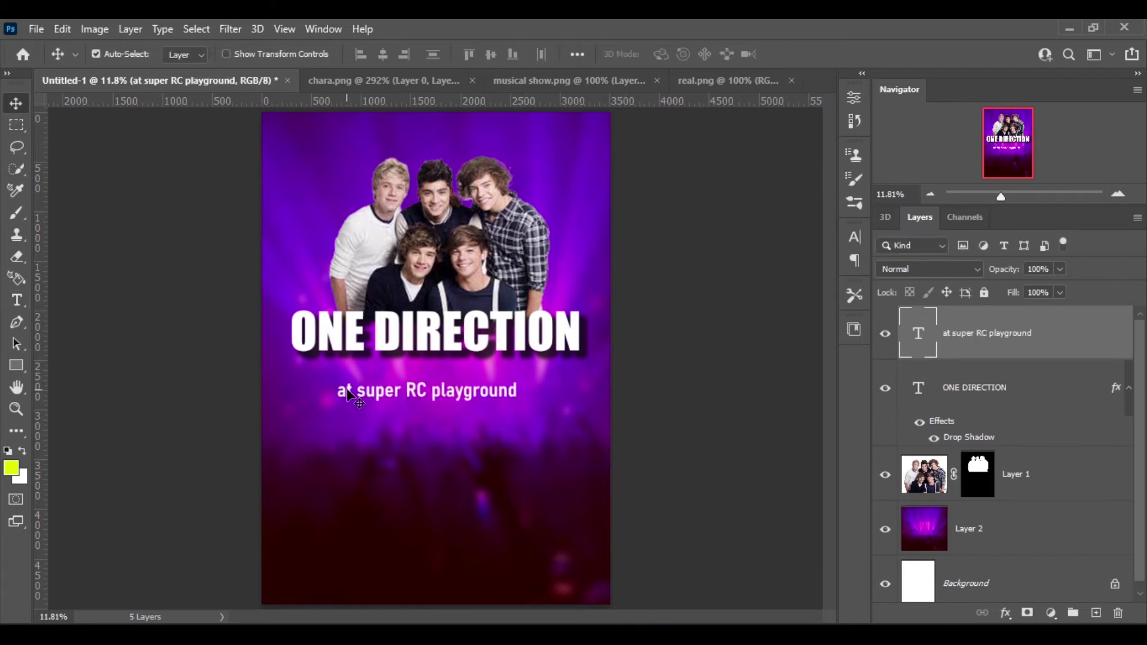
pyautogui.moveTo(345, 395); pyautogui.dragTo(322, 383)
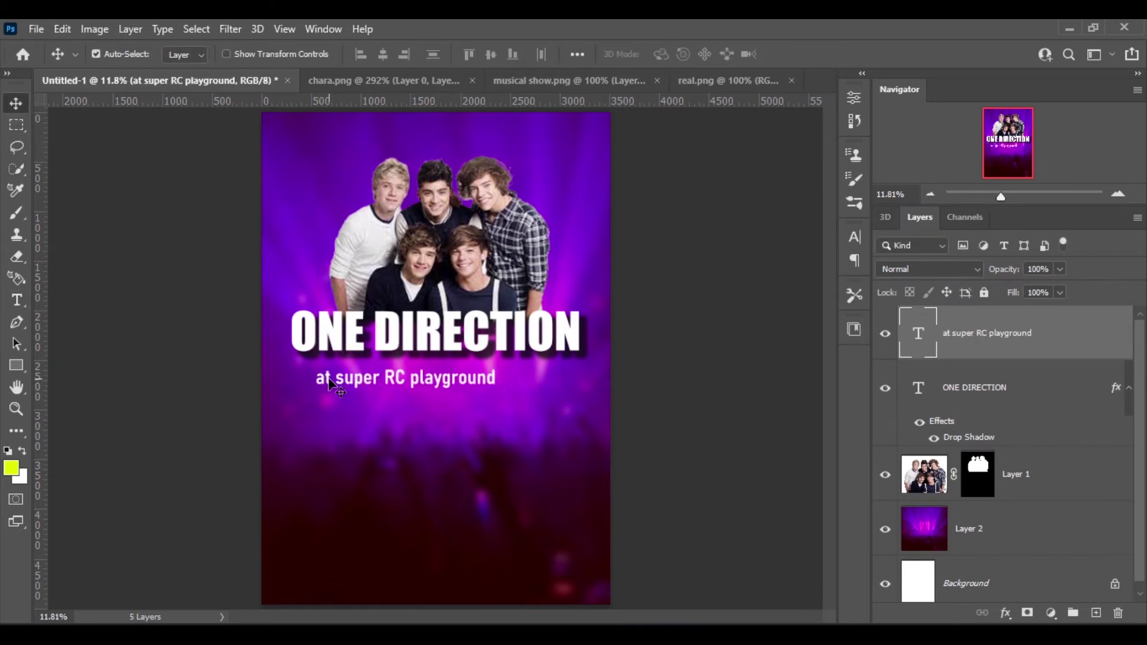
pyautogui.hotkey('ctrl', 't')
pyautogui.moveTo(495, 390); pyautogui.dragTo(526, 374)
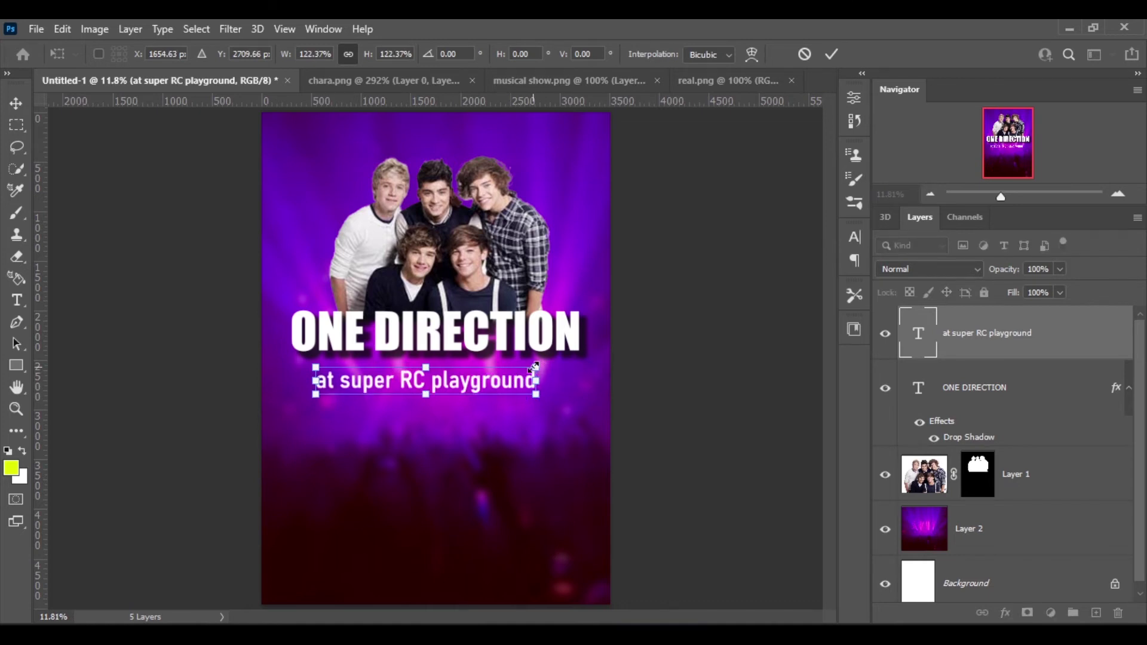
pyautogui.moveTo(423, 387); pyautogui.dragTo(426, 380)
pyautogui.press('Return')
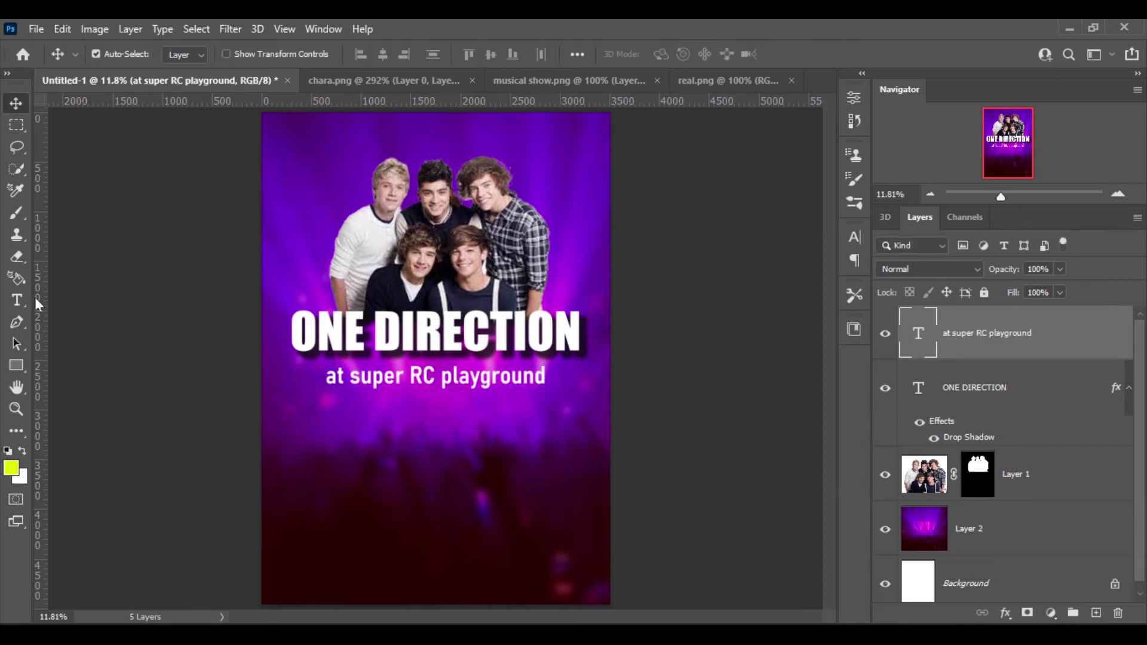
pyautogui.click(17, 301)
# Step: Type the date '25 September 2021' below the venue text and centre it under the subtitle
pyautogui.click(293, 412)
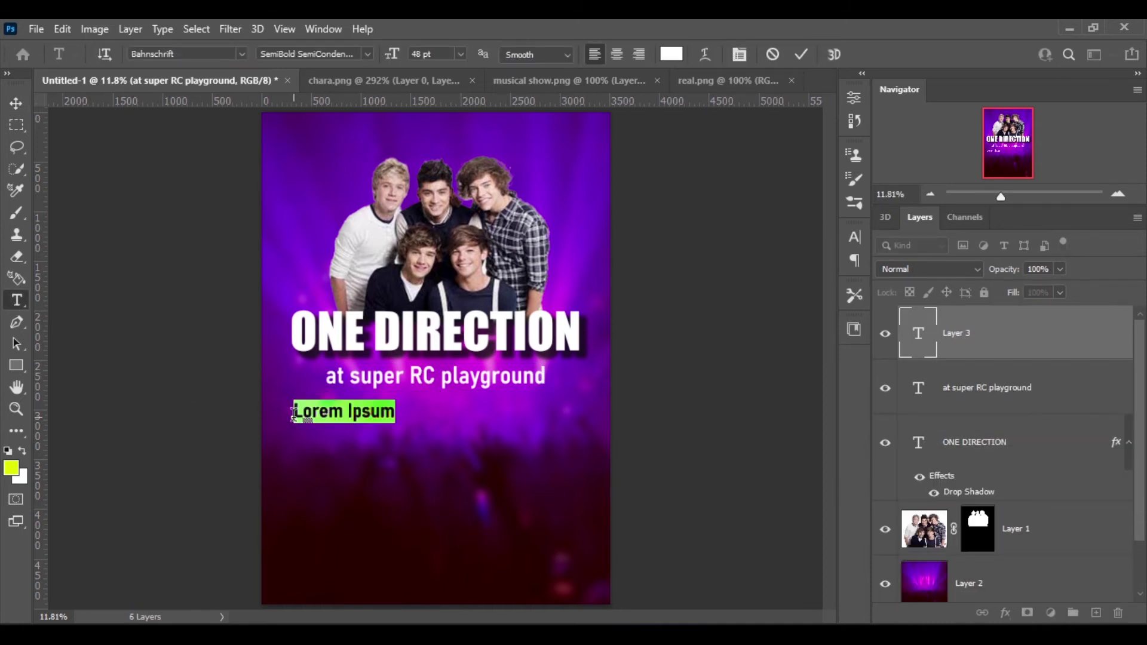
pyautogui.write('25')
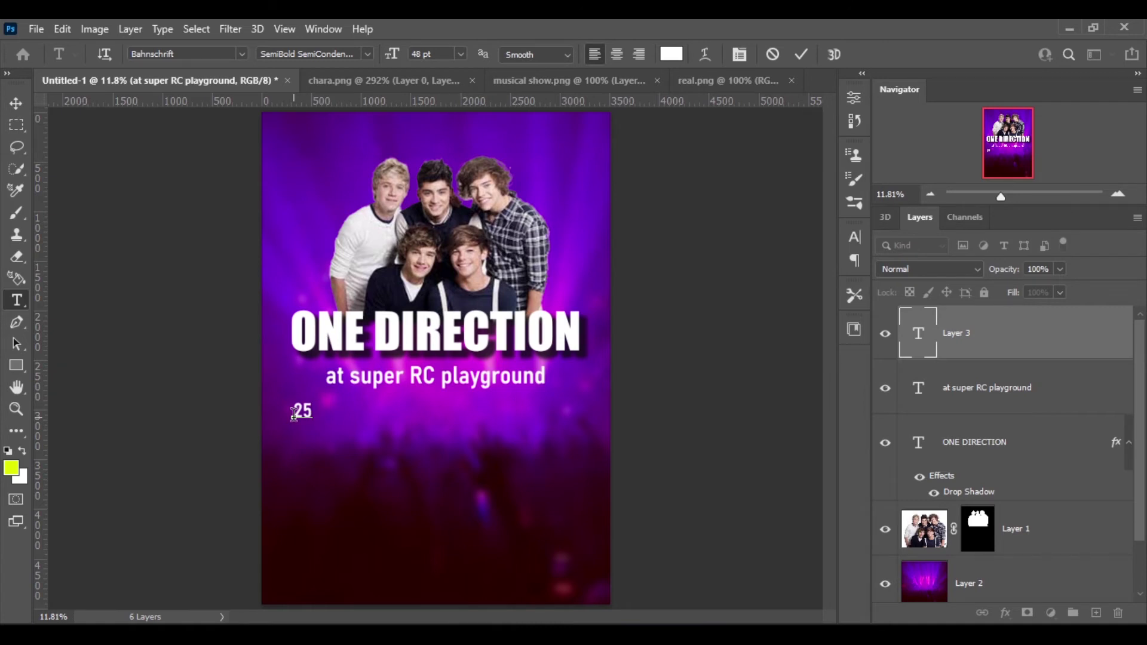
pyautogui.write('  S')
pyautogui.write('eptember ')
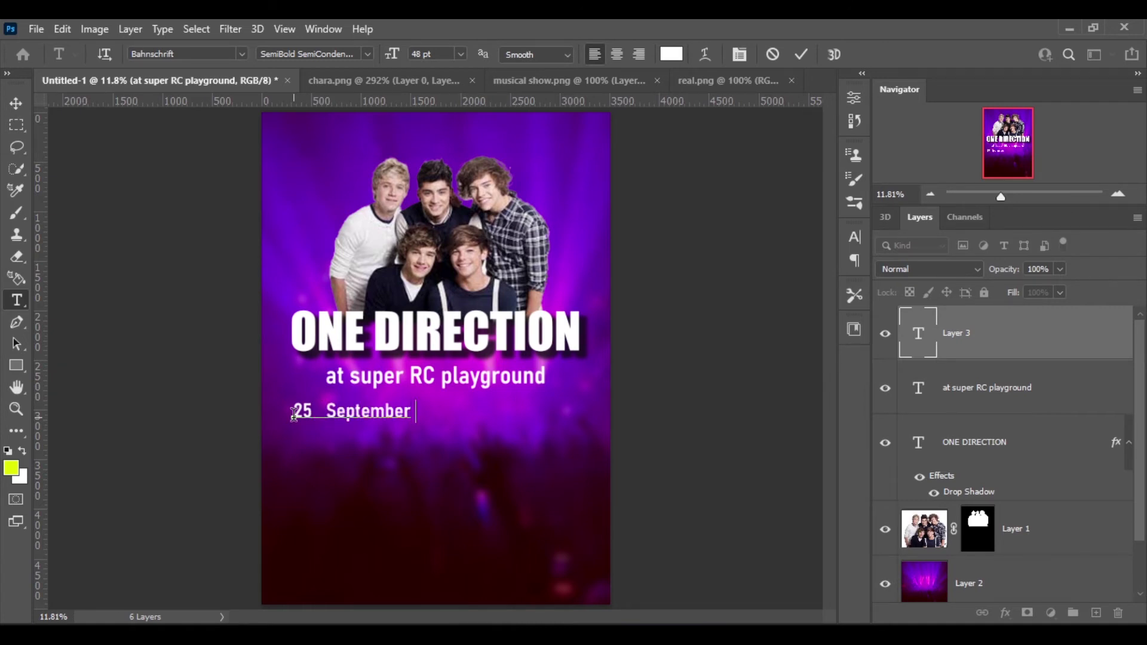
pyautogui.write('2021')
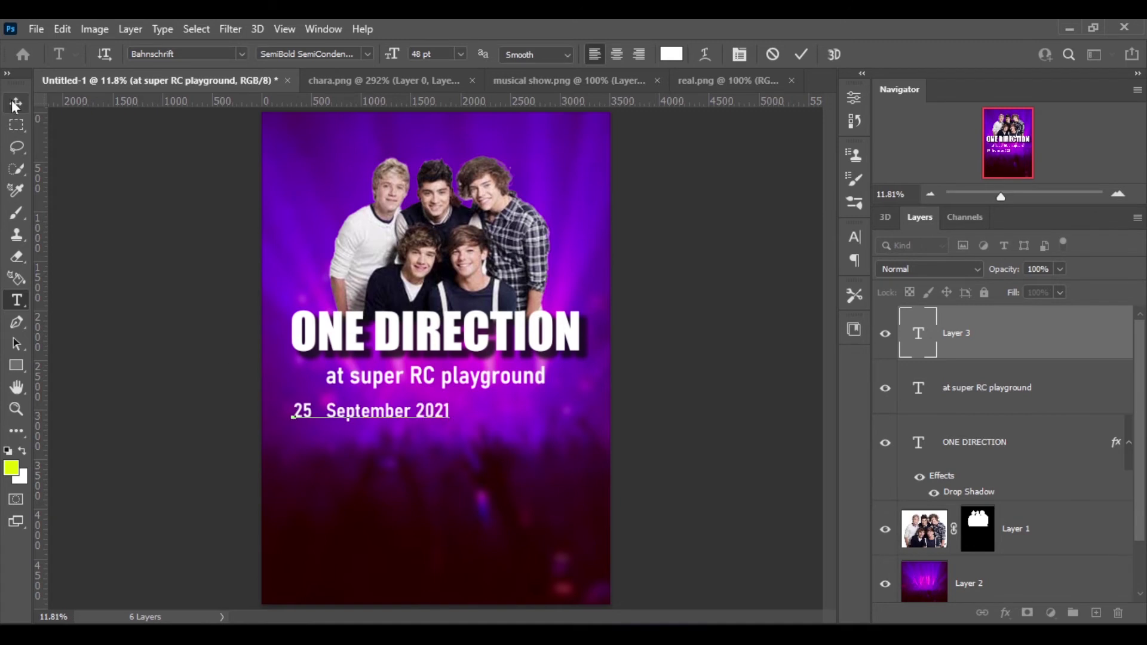
pyautogui.click(15, 105)
pyautogui.moveTo(313, 418); pyautogui.dragTo(368, 412)
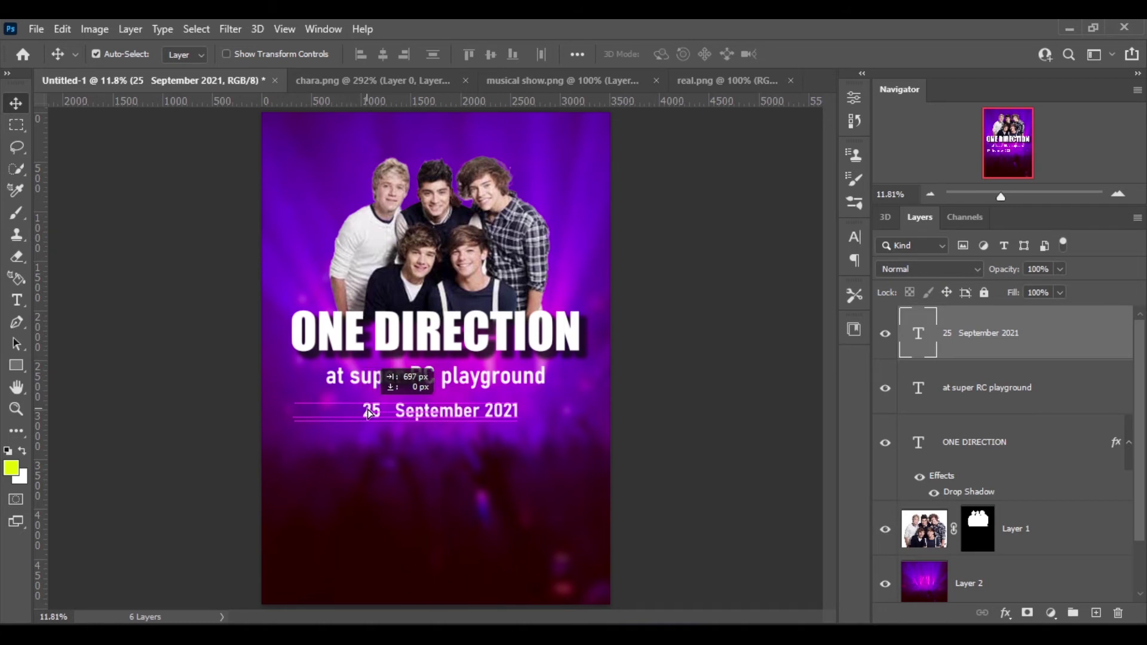
pyautogui.moveTo(368, 413); pyautogui.dragTo(364, 413)
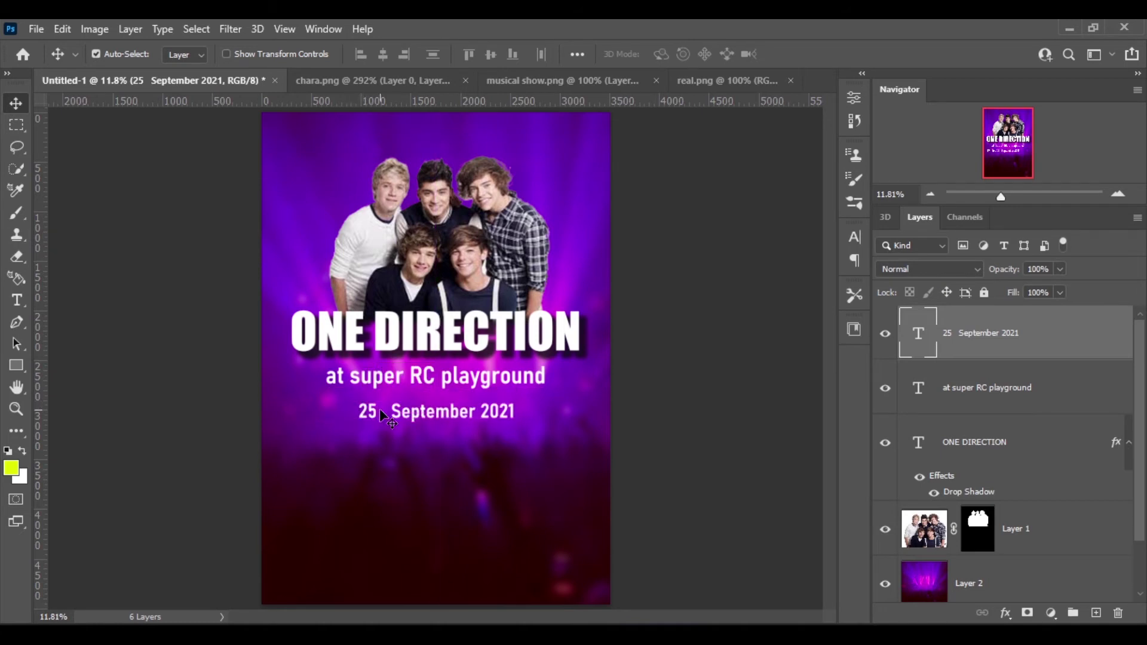
# Step: Make the whole date line Bold and shift it slightly left to re-centre it
pyautogui.doubleClick(429, 413)
pyautogui.hotkey('ctrl', 'a')
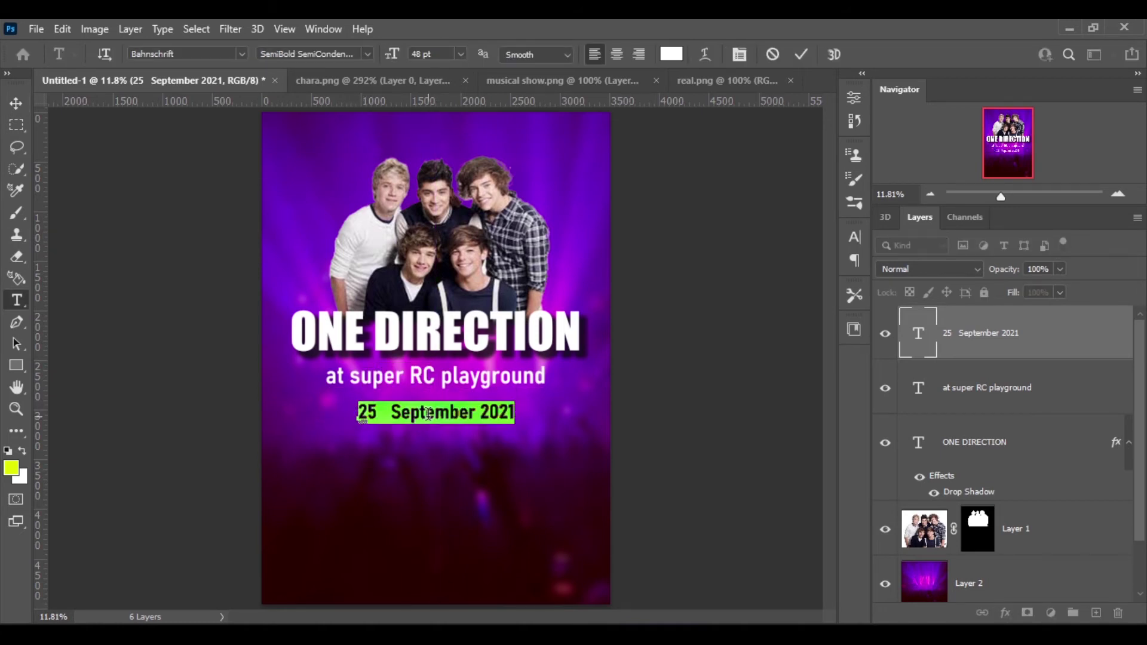
pyautogui.click(368, 54)
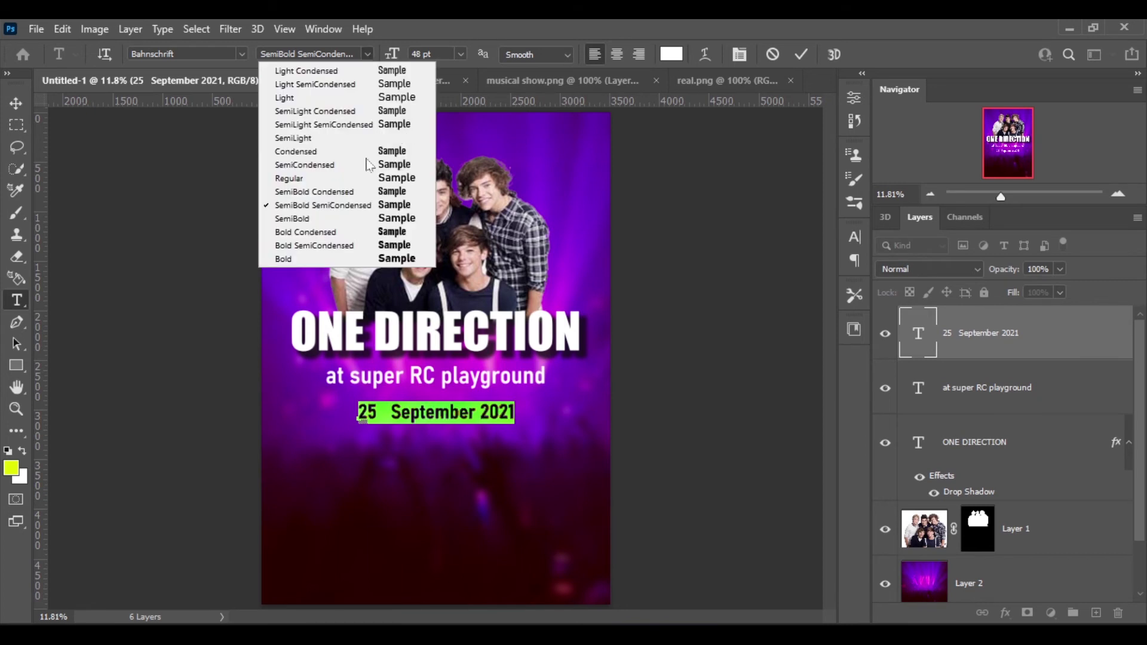
pyautogui.click(368, 250)
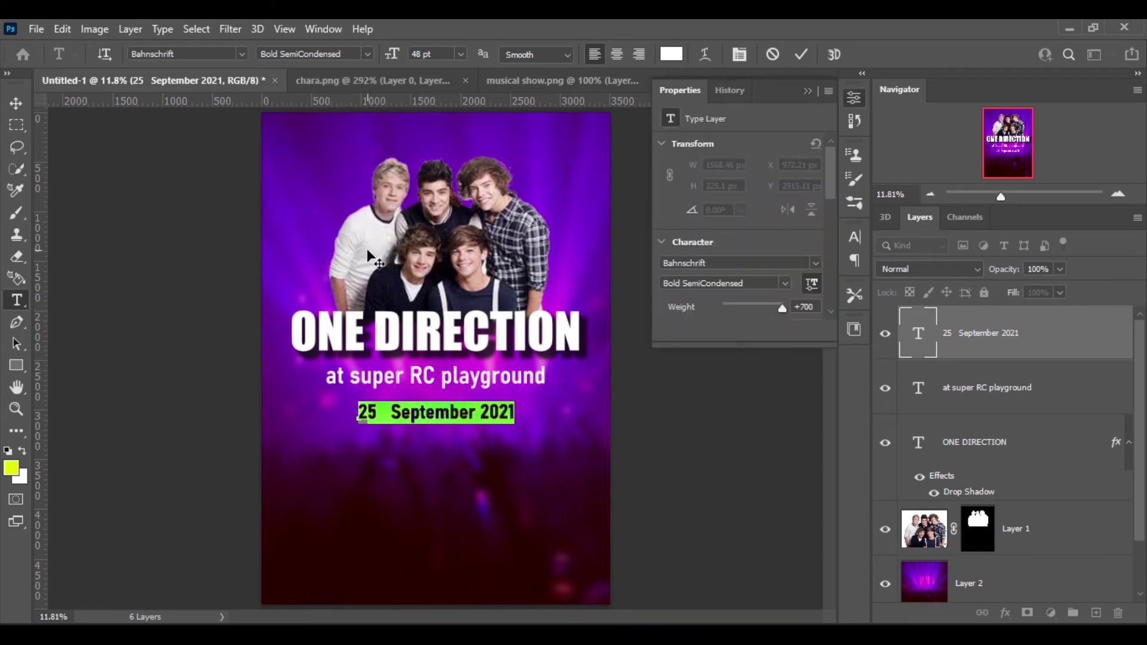
pyautogui.click(367, 54)
pyautogui.click(280, 260)
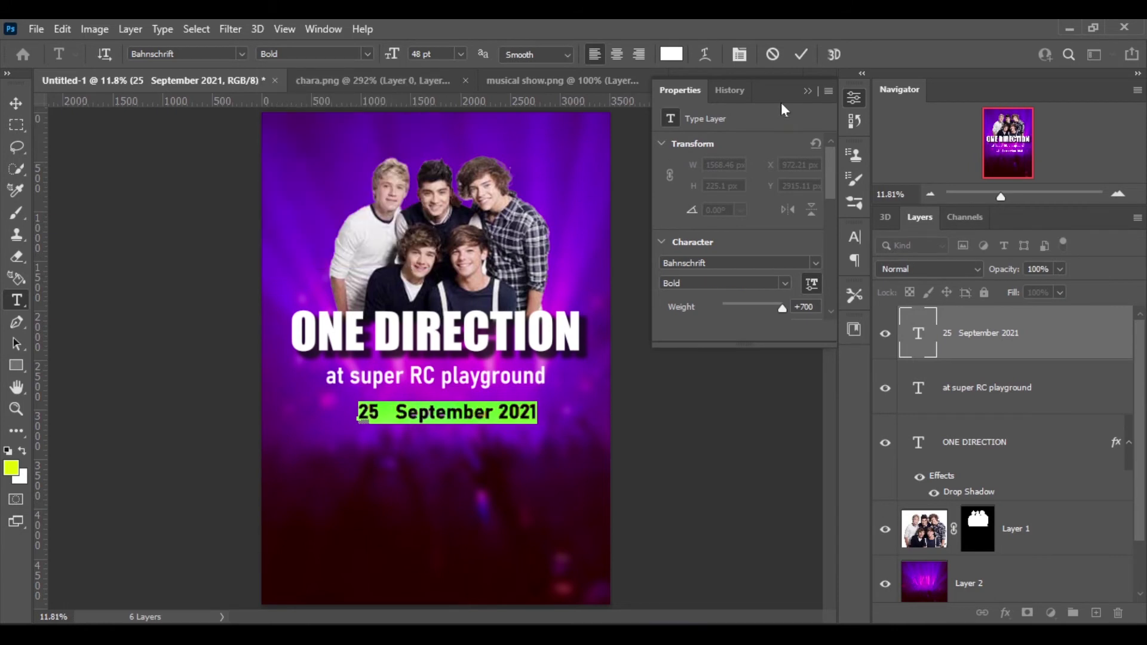
pyautogui.click(814, 91)
pyautogui.click(16, 103)
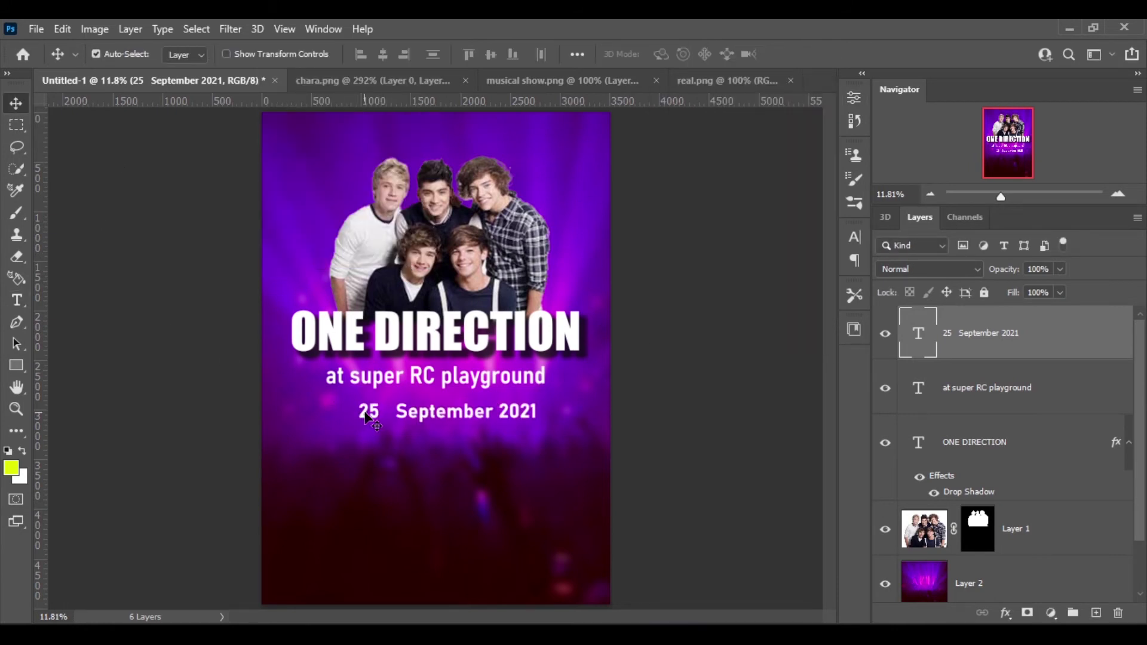
pyautogui.moveTo(364, 413); pyautogui.dragTo(357, 413)
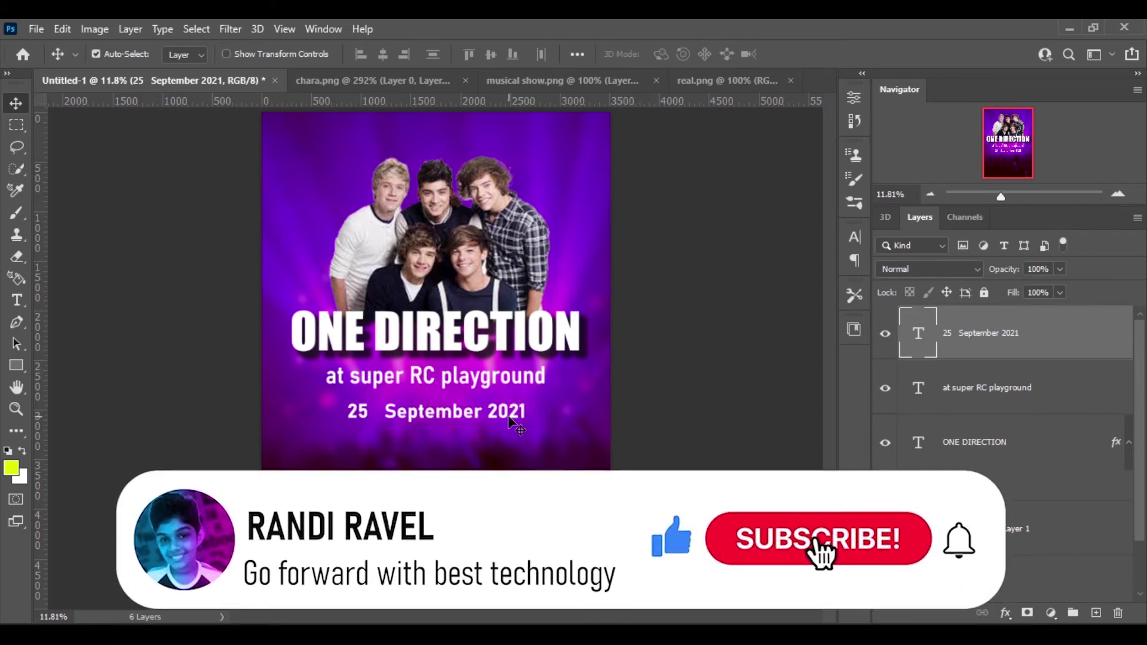
# Step: Add the time line 'Wednesday 7.00p.m. - 10.00p.m.' below the date
pyautogui.press('t')
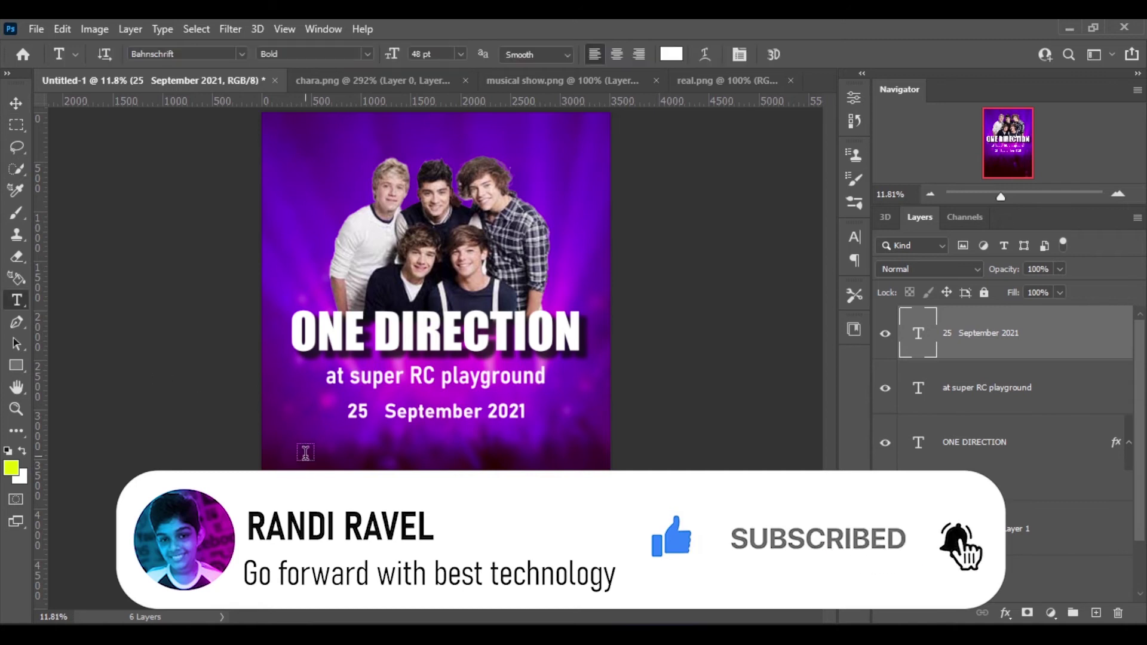
pyautogui.click(306, 452)
pyautogui.write('Wednes')
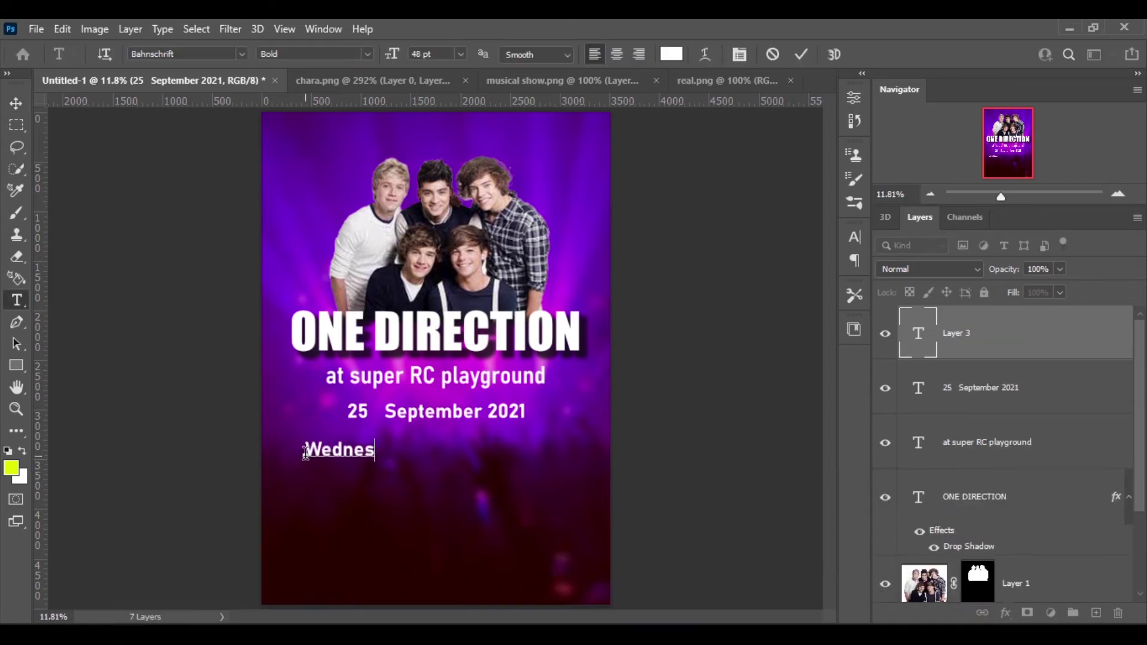
pyautogui.write('day')
pyautogui.write(' 7.00 ')
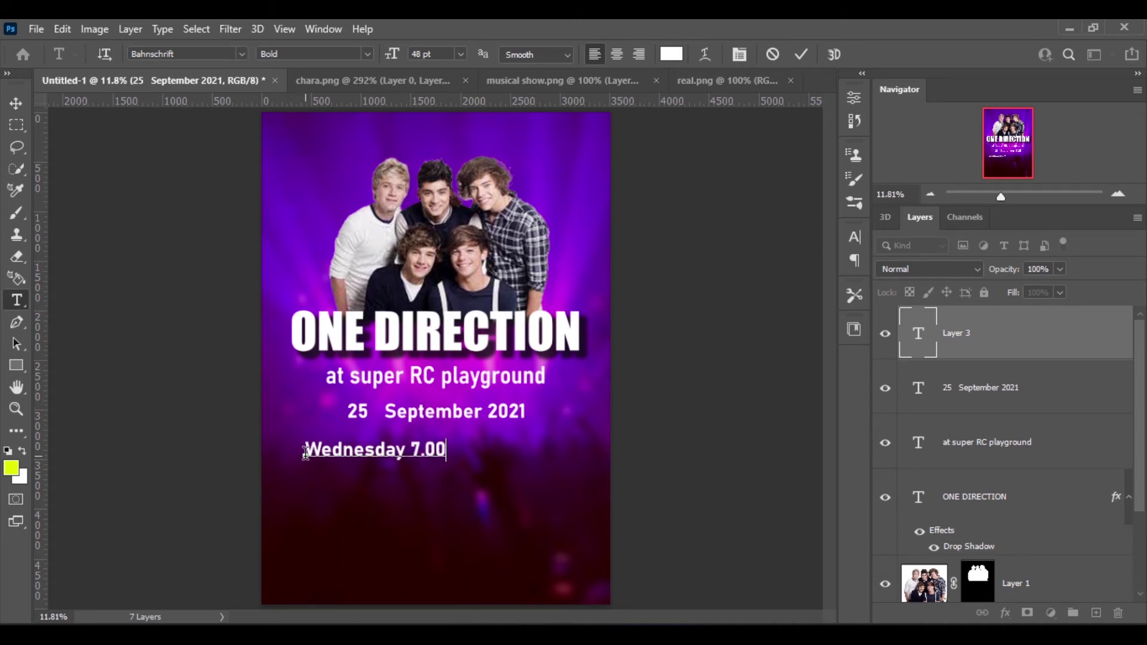
pyautogui.write('p.m. - ')
pyautogui.write('10.')
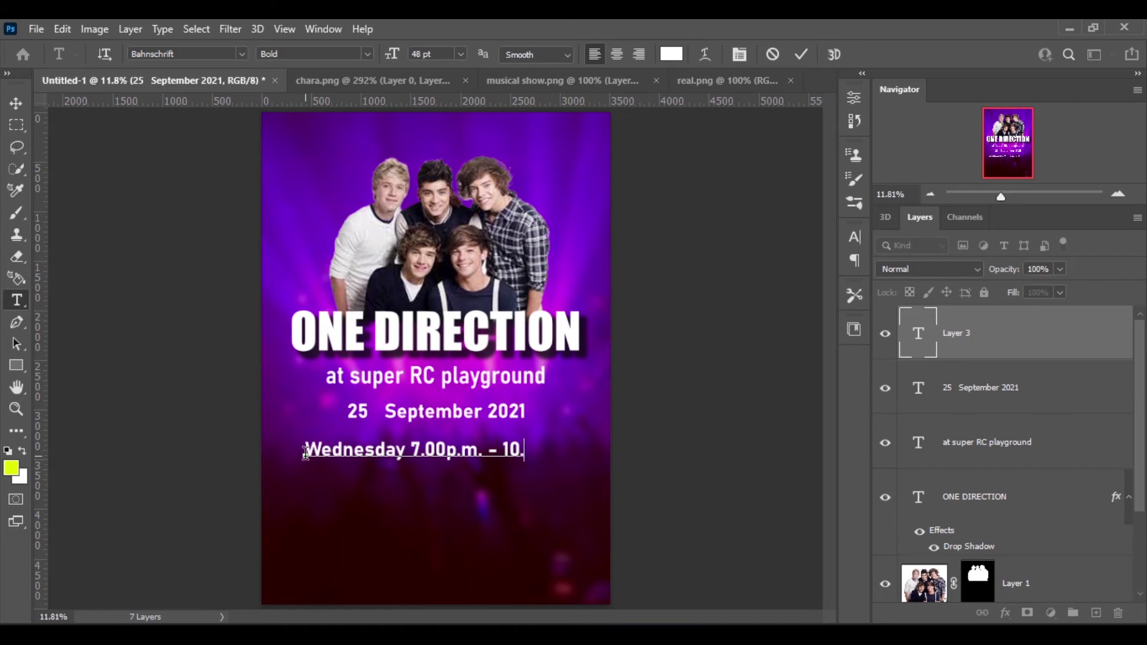
pyautogui.write('00p.m.')
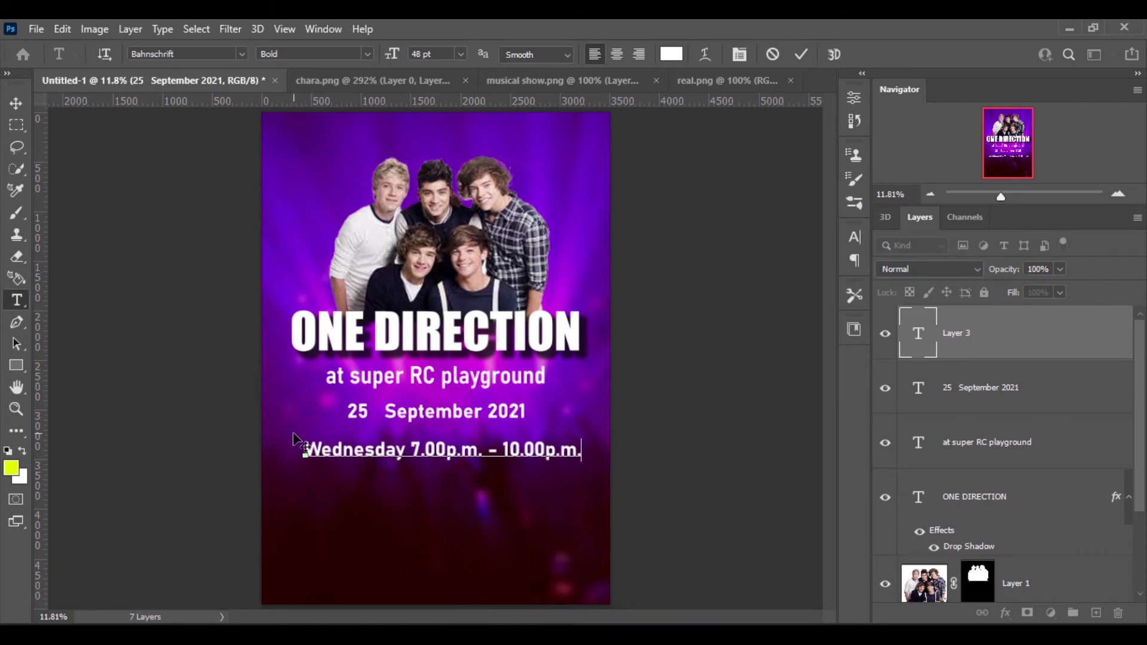
pyautogui.click(19, 107)
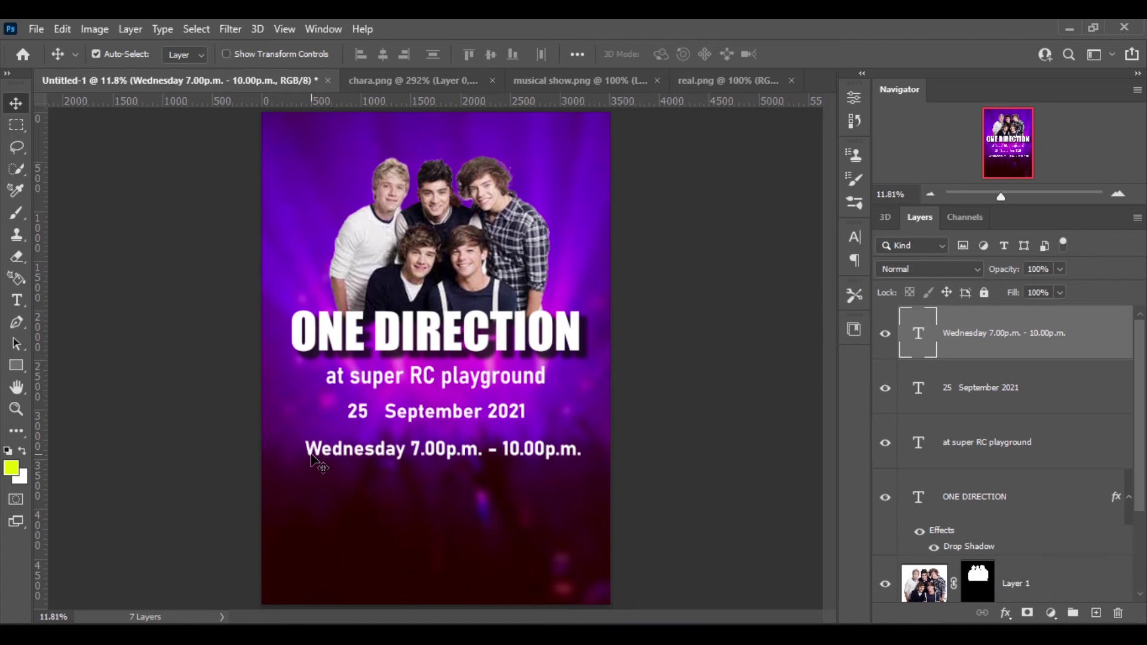
# Step: Reposition the time and date lines, then slightly enlarge the venue line with Free Transform
pyautogui.moveTo(310, 455)
pyautogui.mouseDown()
pyautogui.moveTo(305, 447)
pyautogui.moveTo(306, 465)
pyautogui.mouseUp()
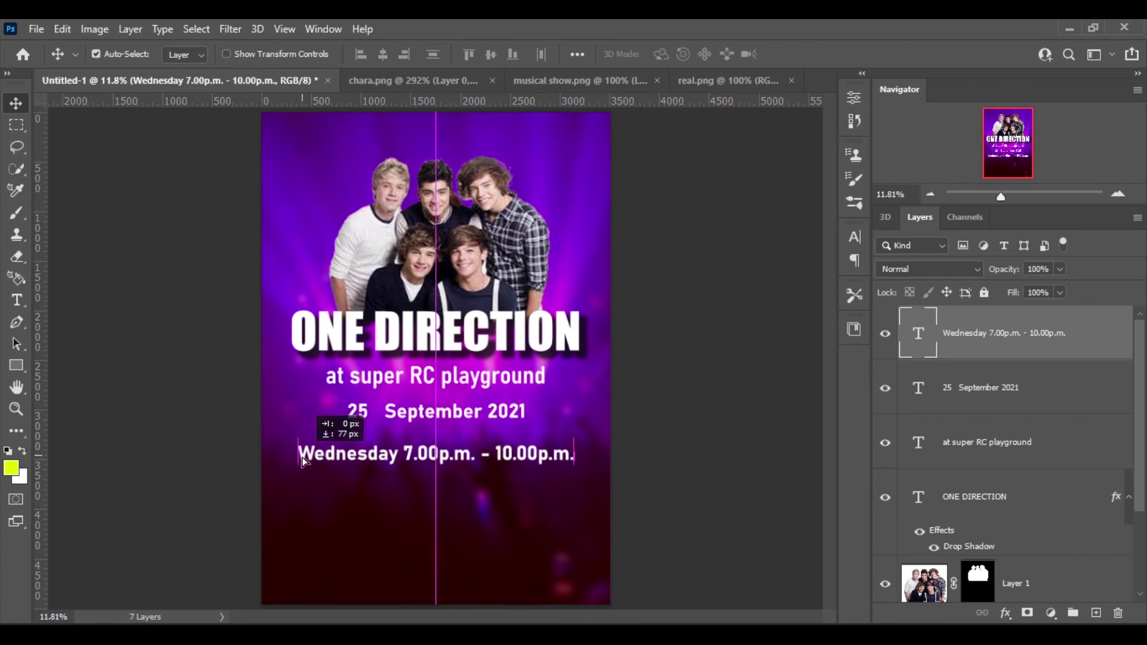
pyautogui.moveTo(353, 422); pyautogui.dragTo(352, 433)
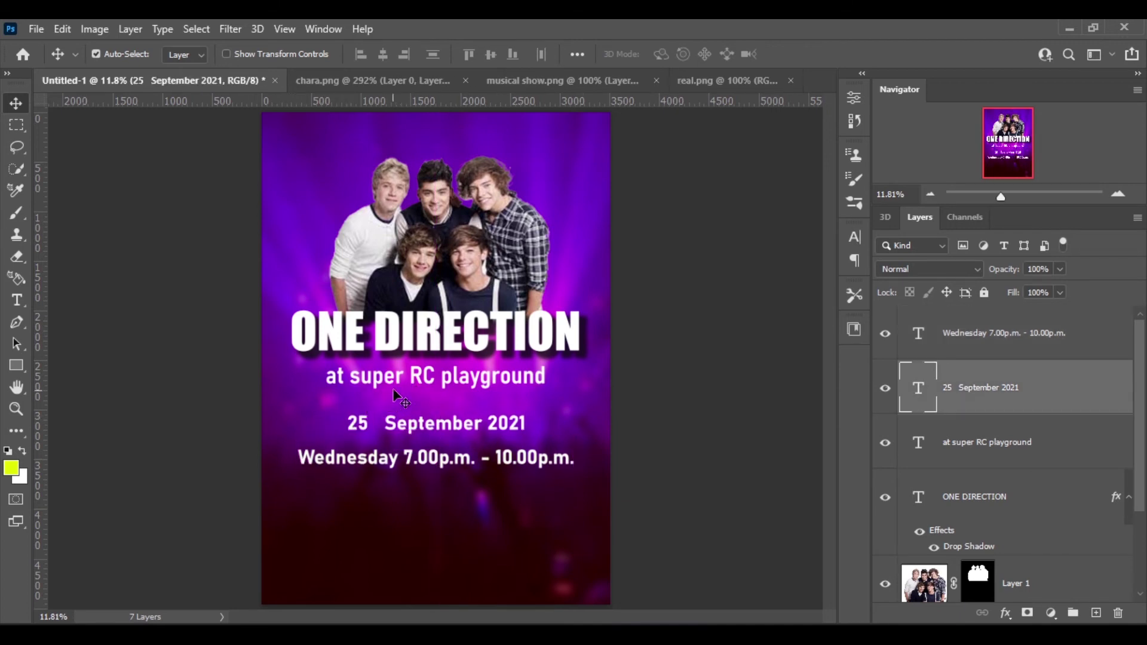
pyautogui.click(421, 384)
pyautogui.hotkey('ctrl', 't')
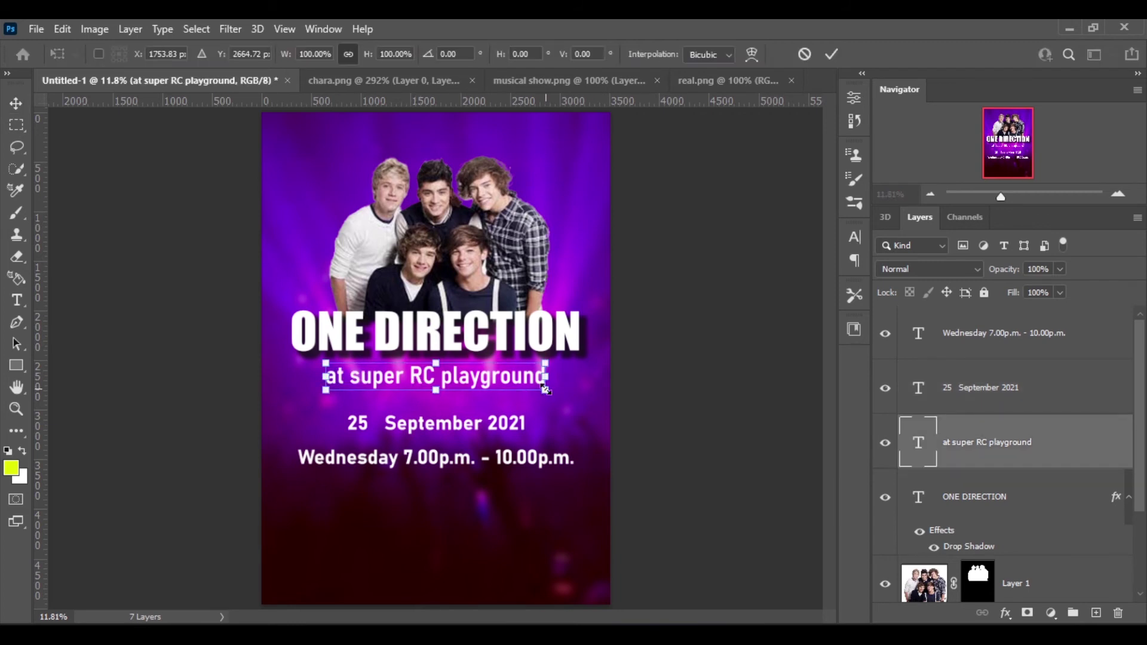
pyautogui.moveTo(545, 389); pyautogui.dragTo(554, 392)
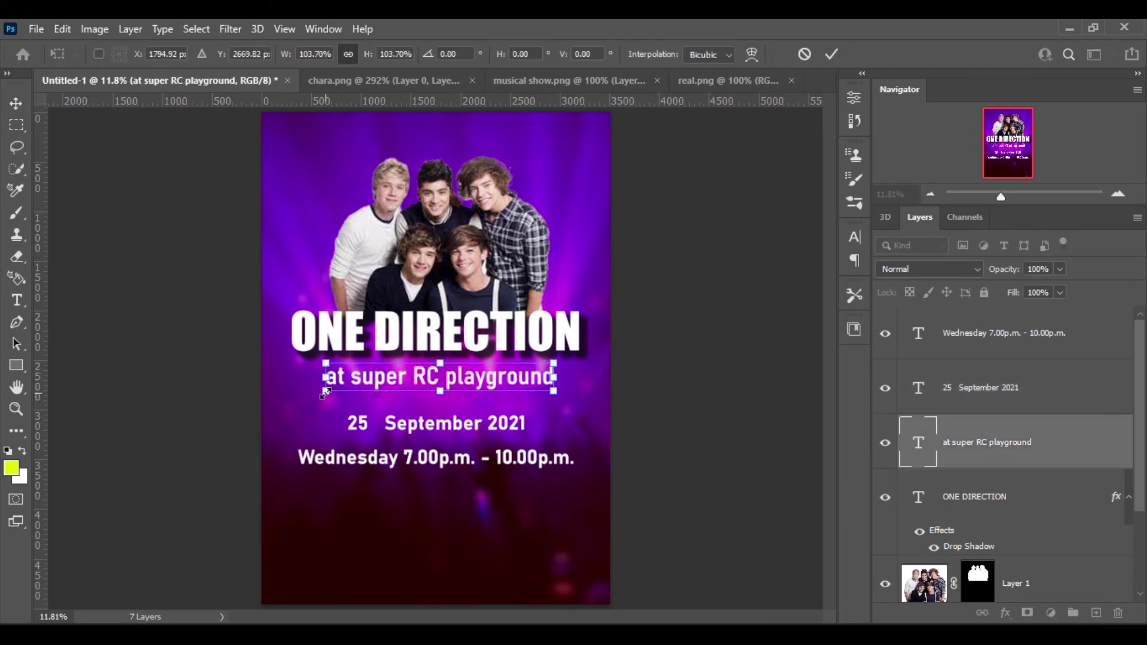
pyautogui.moveTo(326, 391); pyautogui.dragTo(317, 396)
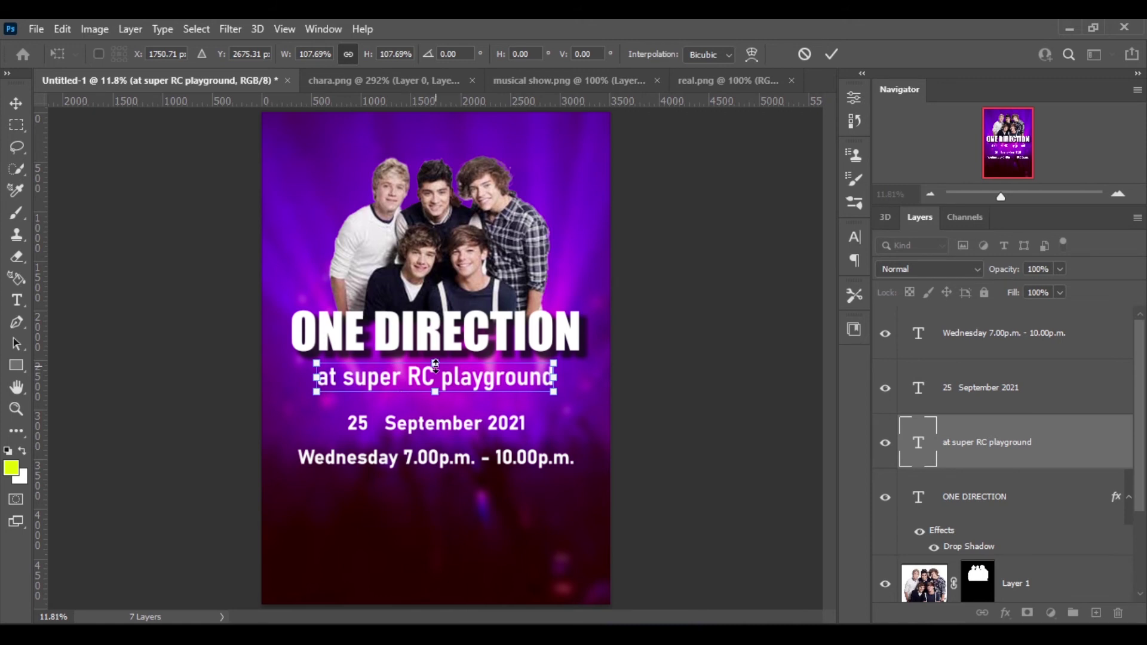
pyautogui.press('Return')
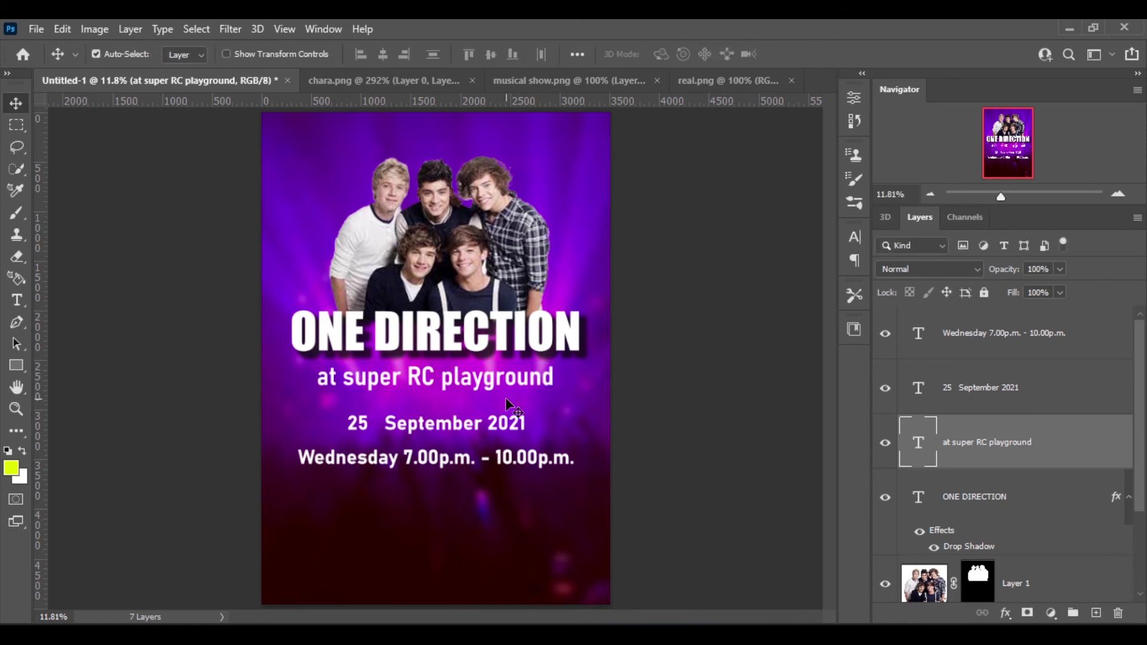
# Step: Enlarge the date line to about 134% and re-space the date and time lines evenly
pyautogui.press('t')
pyautogui.click(346, 423)
pyautogui.hotkey('ctrl', 'a')
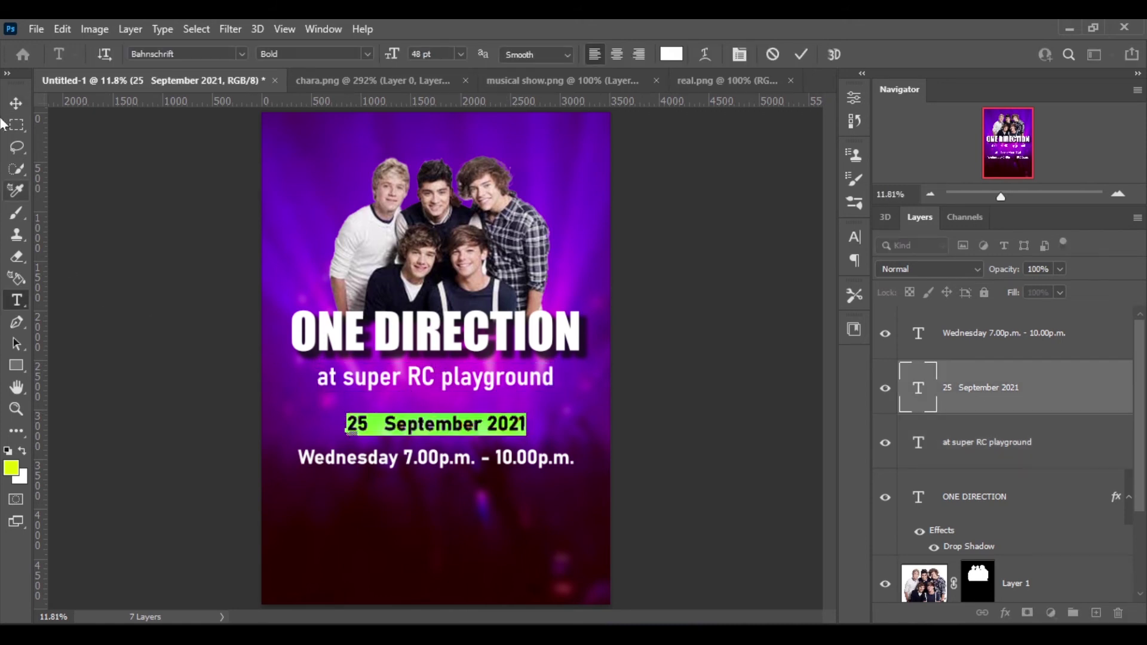
pyautogui.click(16, 103)
pyautogui.hotkey('ctrl', 't')
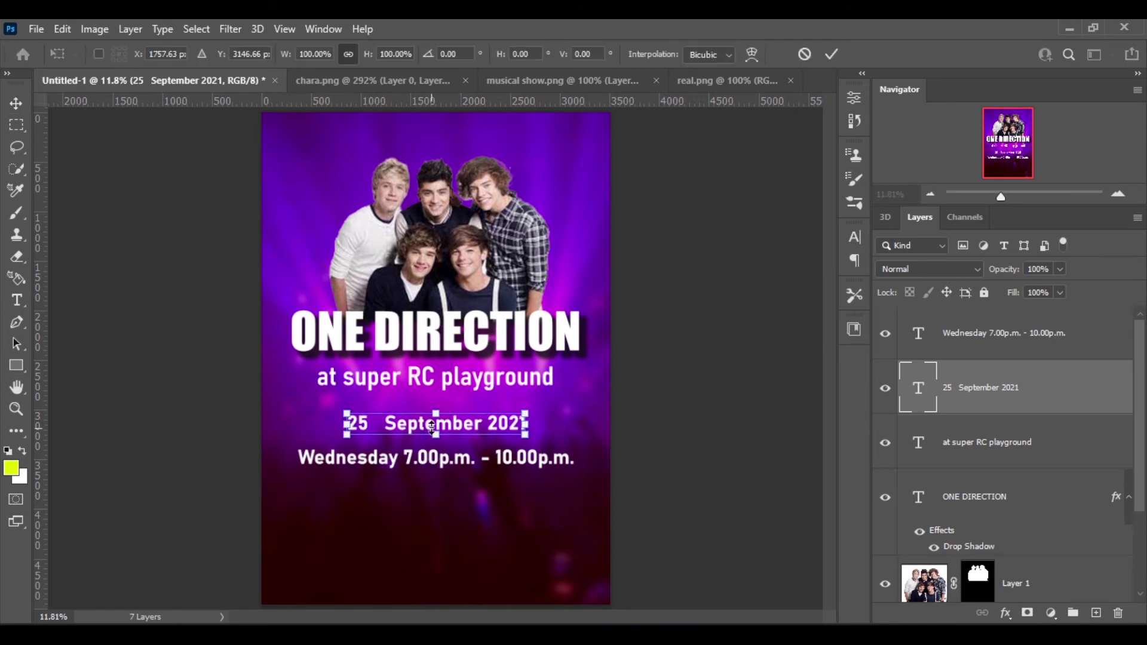
pyautogui.moveTo(439, 406); pyautogui.dragTo(406, 421)
pyautogui.press('Return')
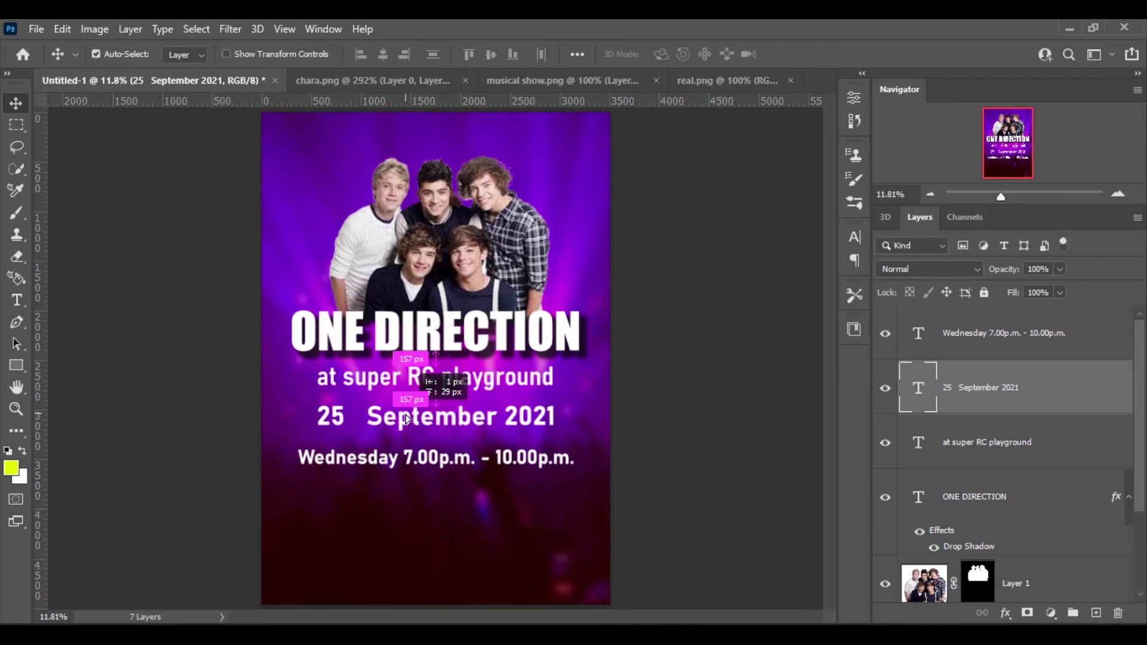
pyautogui.moveTo(367, 458); pyautogui.dragTo(367, 473)
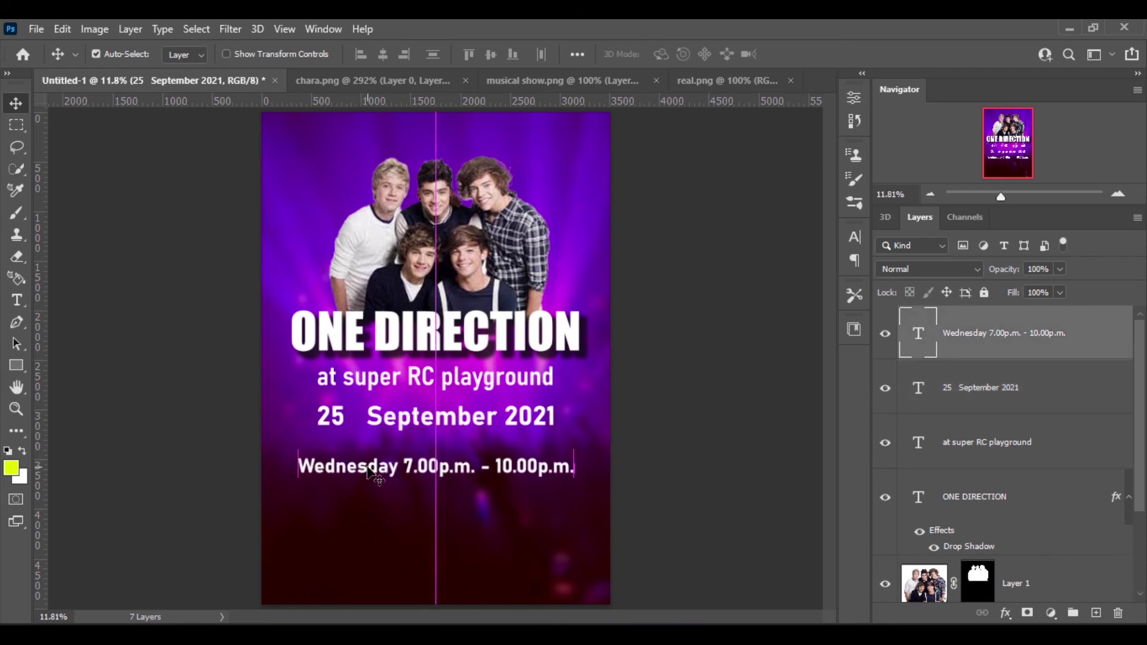
pyautogui.moveTo(383, 417); pyautogui.dragTo(382, 423)
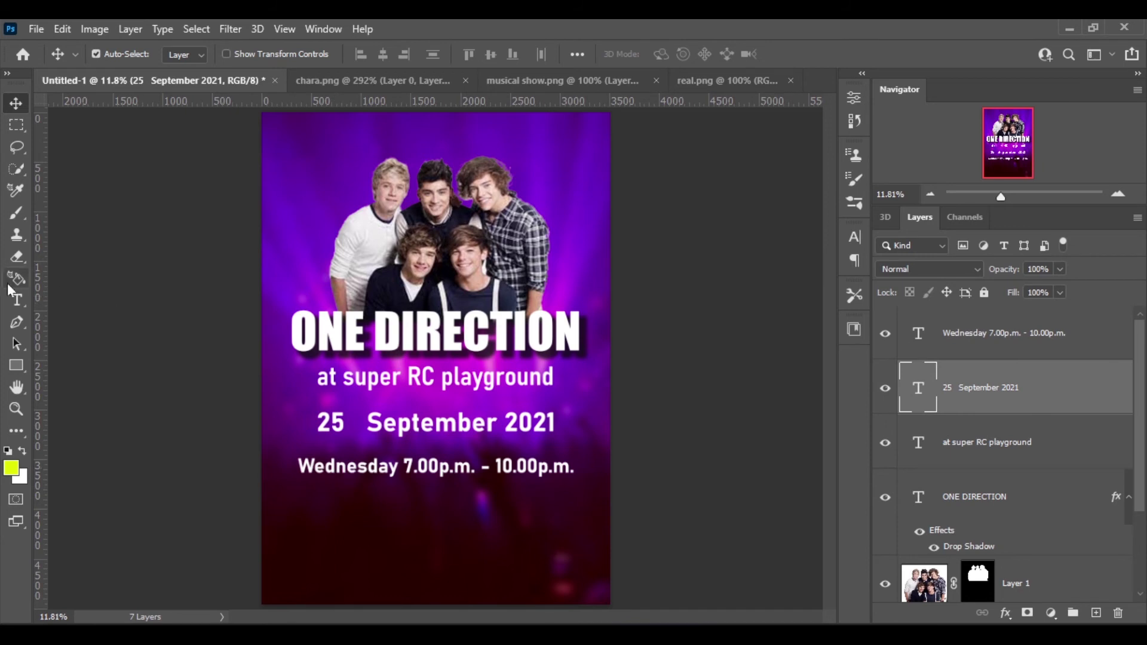
# Step: Scale the time line to about 108% so it nearly spans the date's width
pyautogui.click(16, 300)
pyautogui.click(16, 104)
pyautogui.click(428, 470)
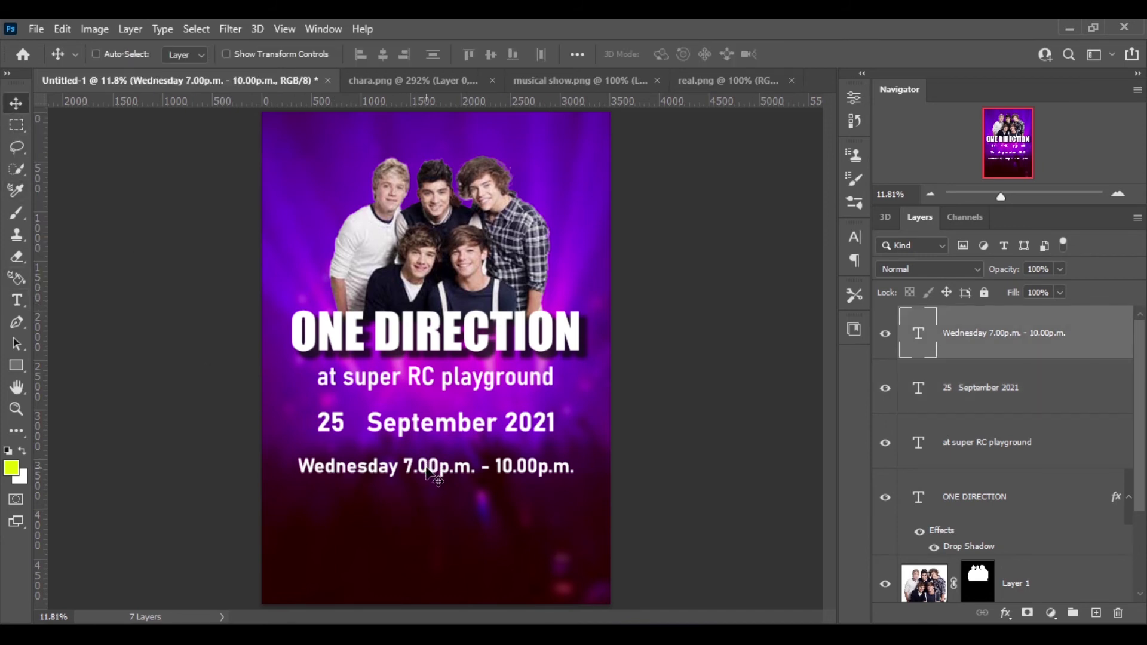
pyautogui.hotkey('ctrl', 't')
pyautogui.moveTo(434, 453); pyautogui.dragTo(434, 446)
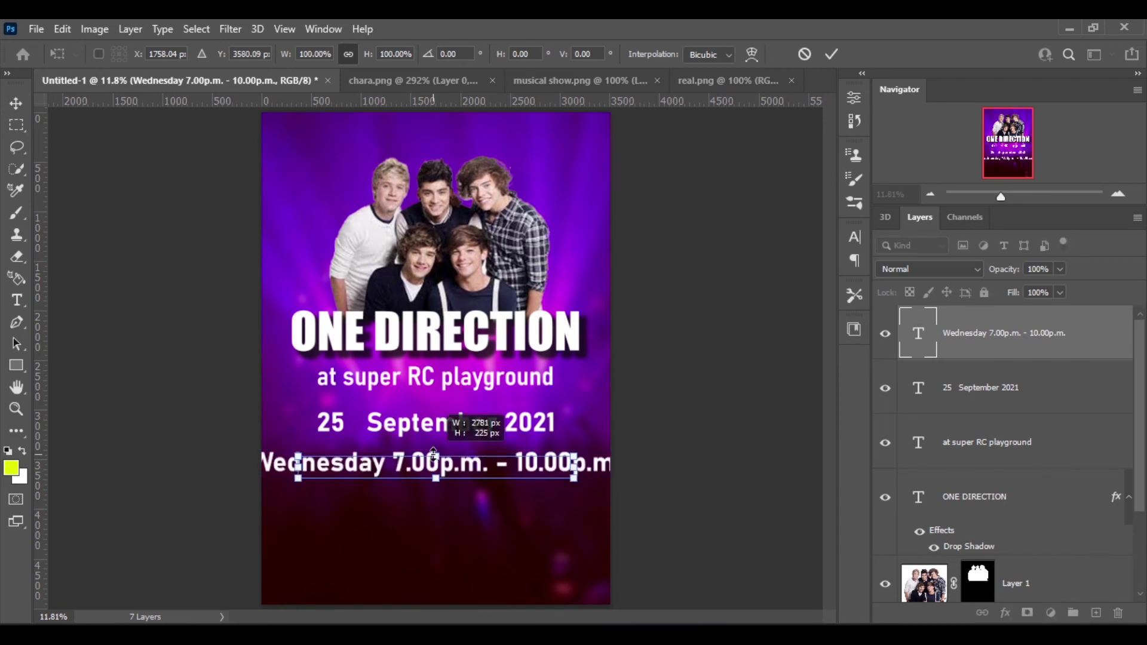
pyautogui.hotkey('ctrl', 'z')
pyautogui.moveTo(296, 458); pyautogui.dragTo(285, 457)
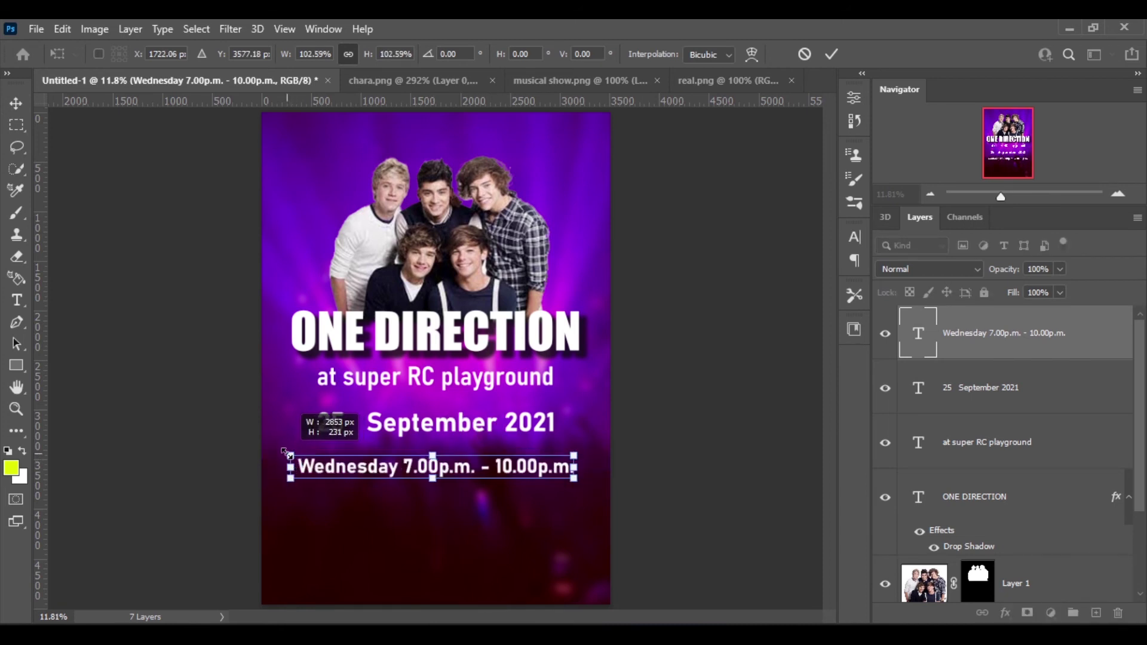
pyautogui.moveTo(573, 452); pyautogui.dragTo(586, 452)
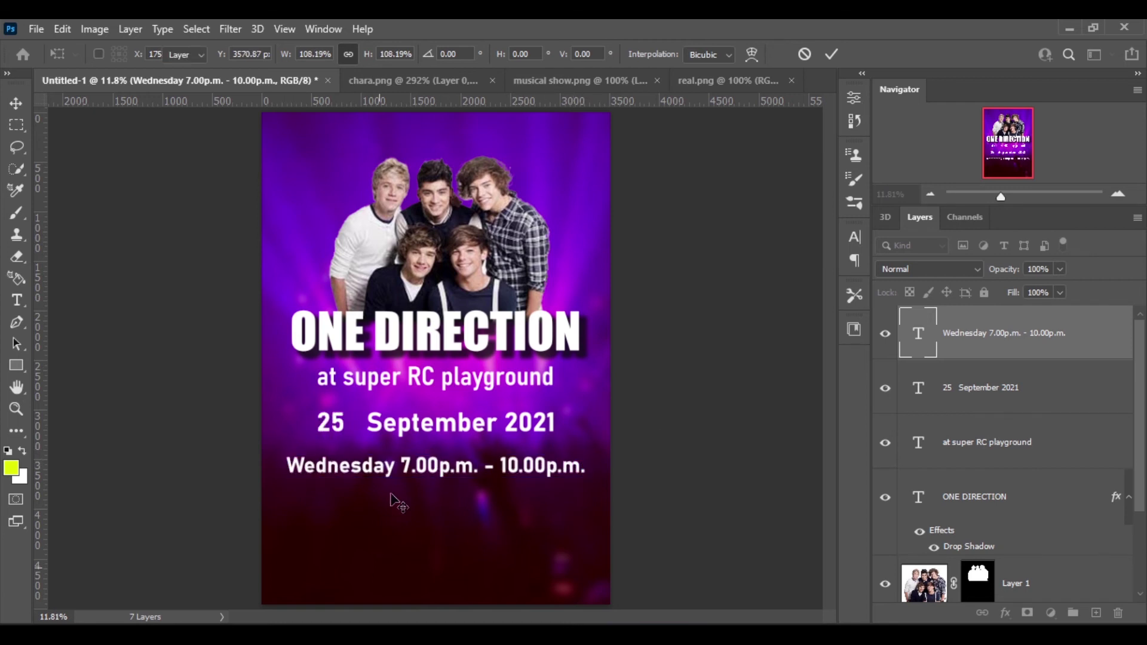
pyautogui.press('Return')
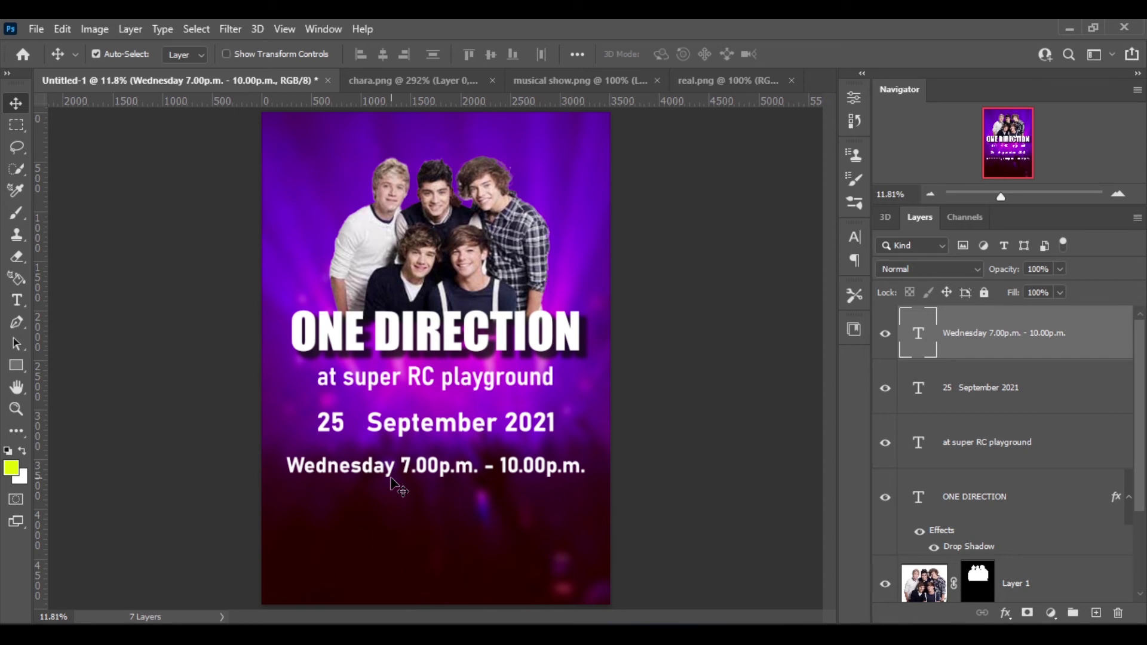
# Step: Select all of the date text for editing
pyautogui.click(16, 300)
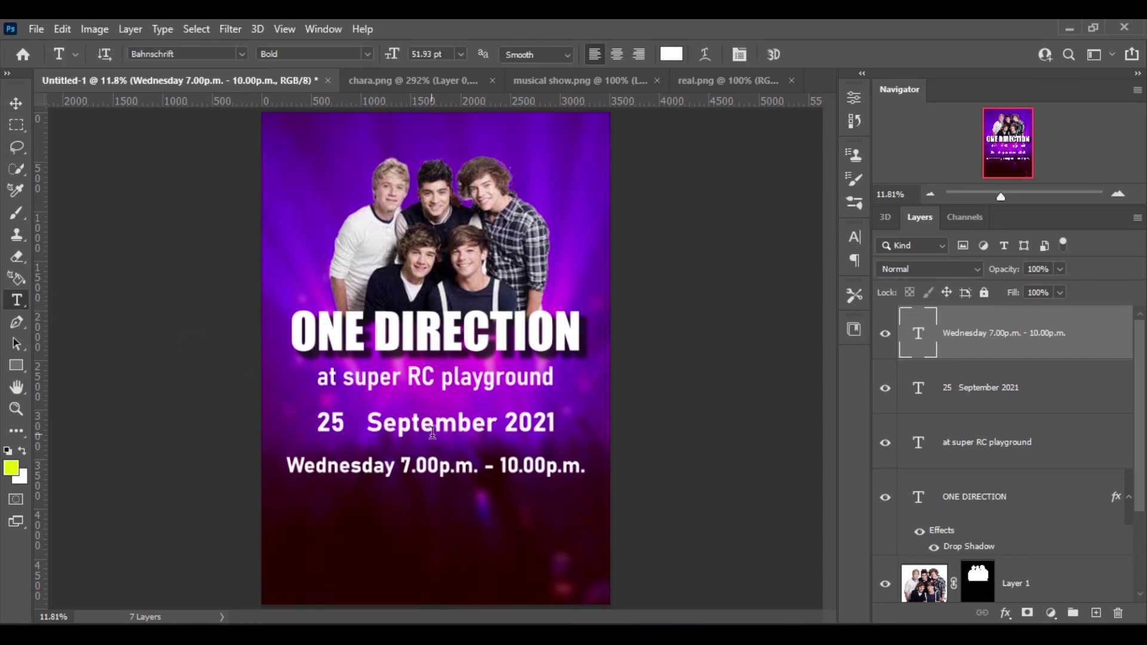
pyautogui.click(434, 423)
pyautogui.hotkey('ctrl', 'a')
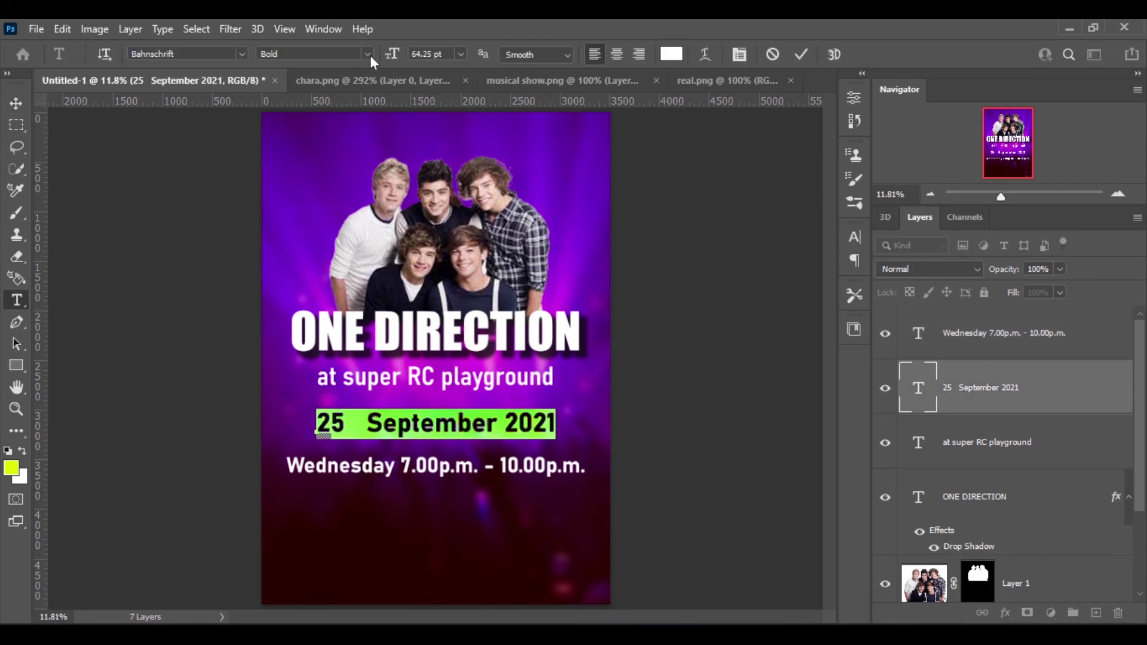
# Step: Set the date to Bold SemiCondensed and re-centre it beneath the venue line
pyautogui.click(368, 53)
pyautogui.click(332, 246)
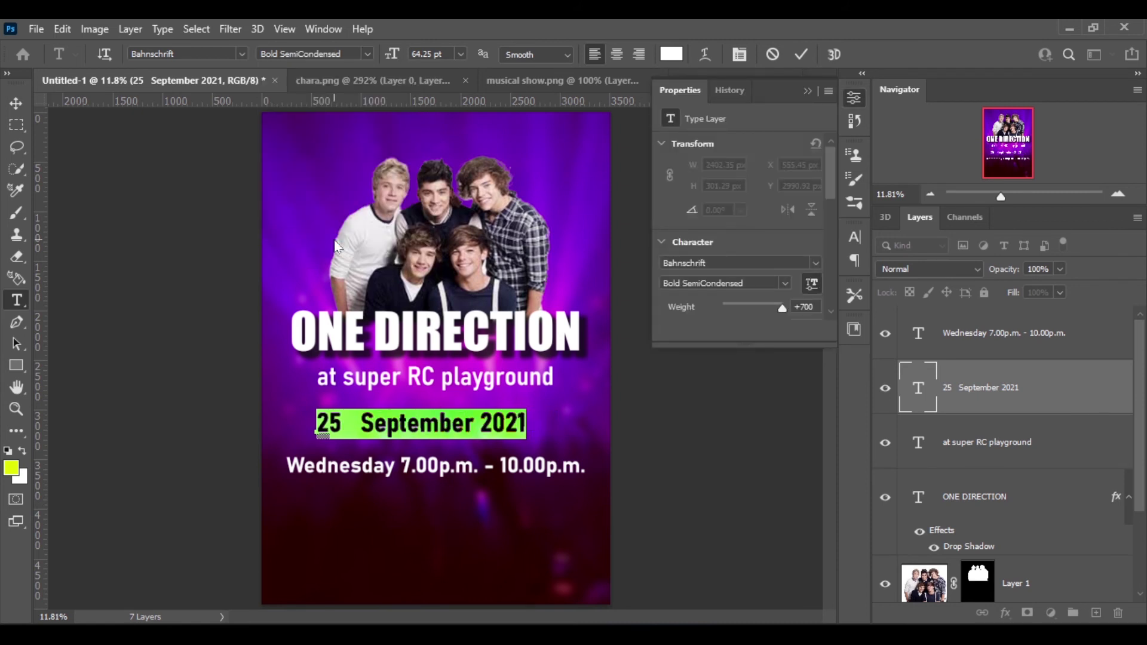
pyautogui.click(808, 92)
pyautogui.click(17, 103)
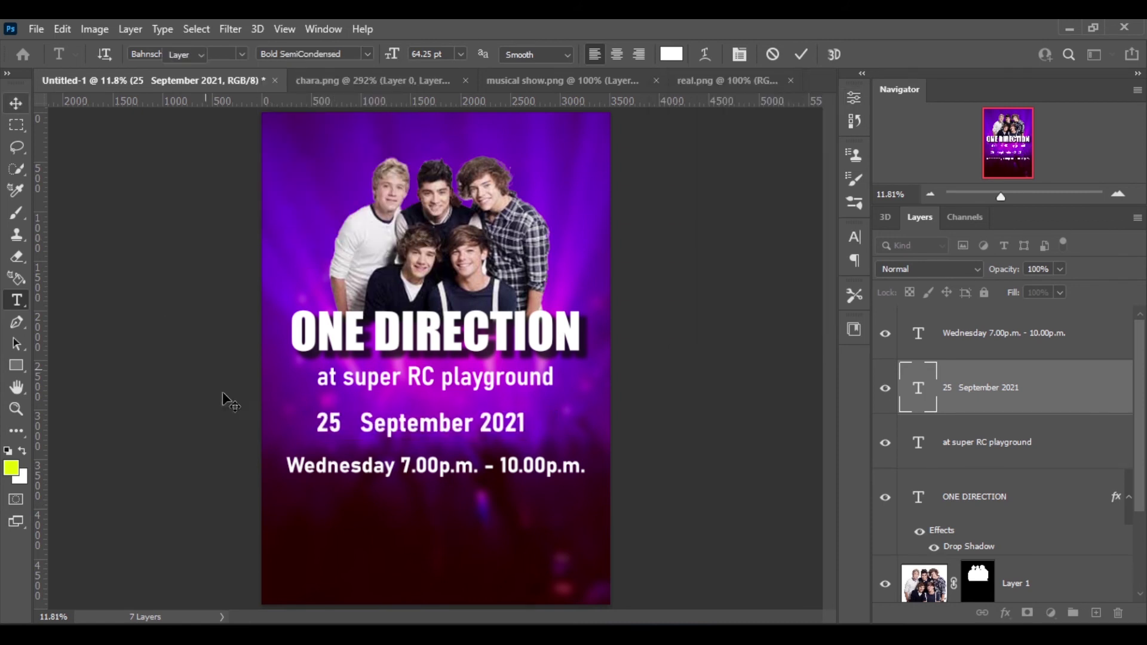
pyautogui.moveTo(330, 422); pyautogui.dragTo(342, 419)
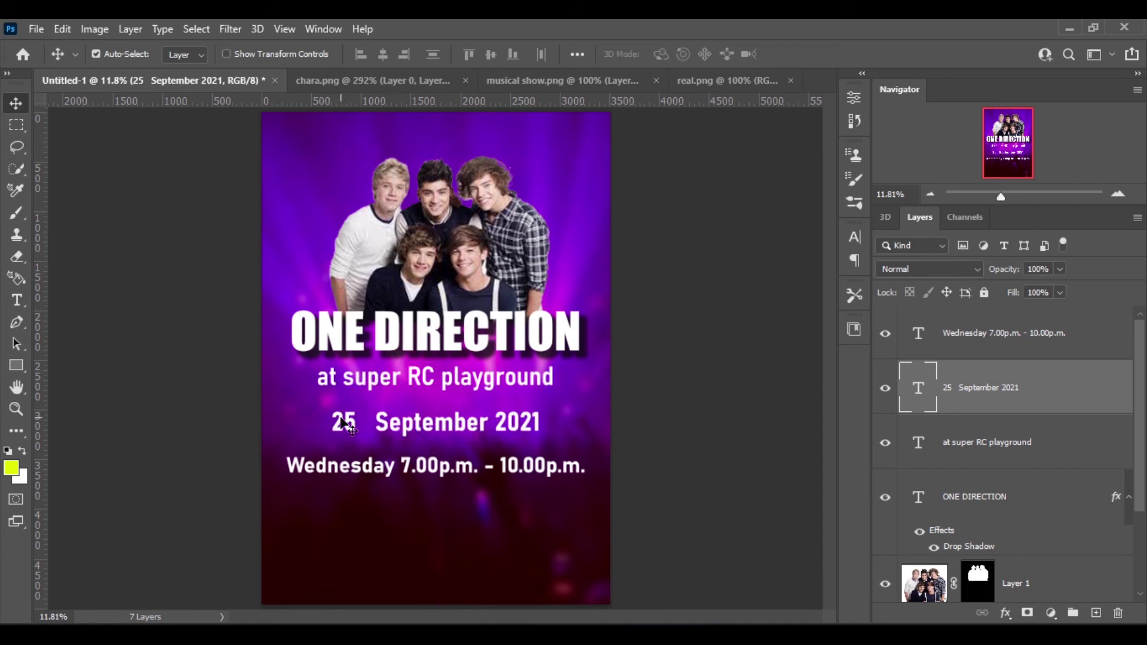
pyautogui.click(416, 384)
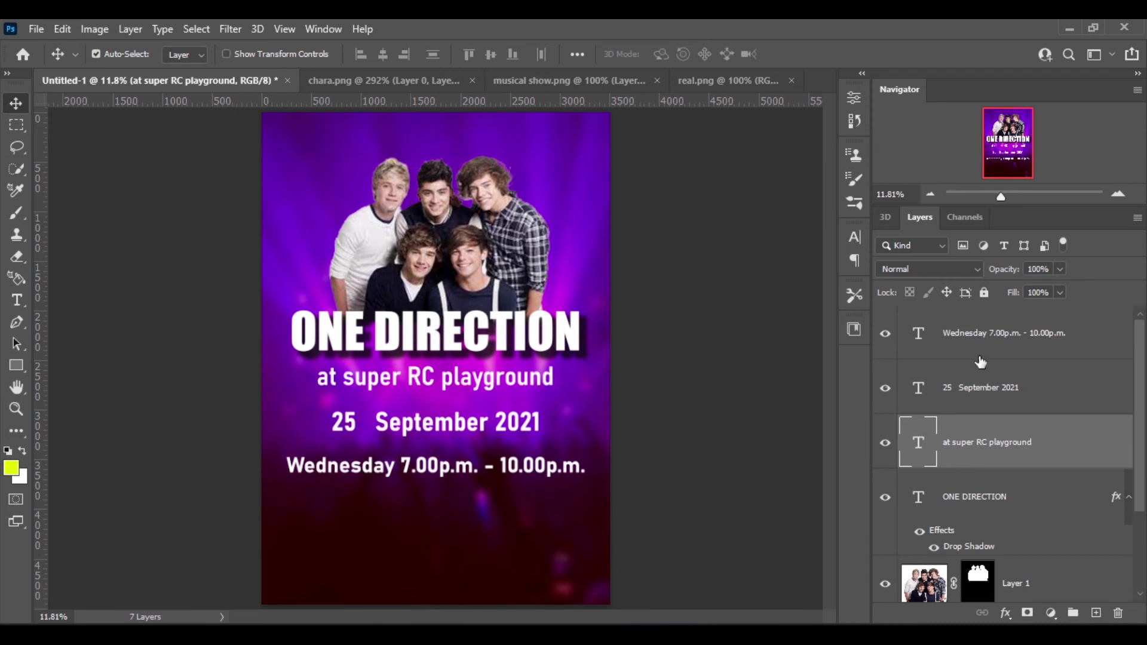
# Step: Give the time line a red ff0000 Stroke effect and nudge the lower text lines down
pyautogui.keyDown('shift'); pyautogui.click(1029, 338); pyautogui.keyUp('shift')
pyautogui.rightClick(1029, 337)
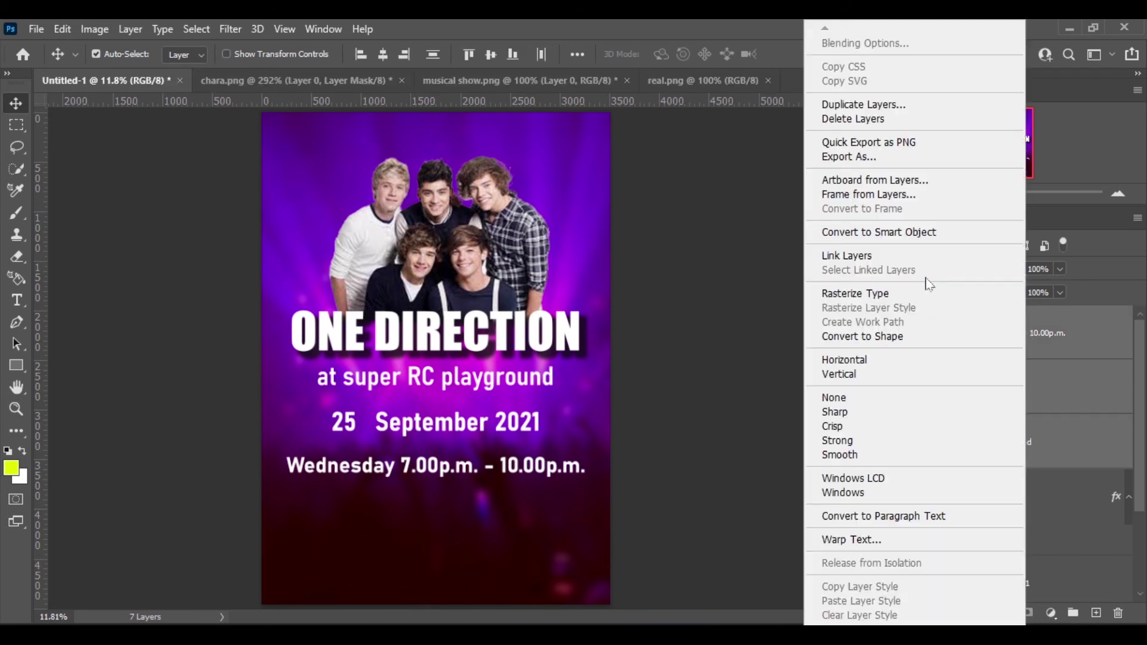
pyautogui.press('Escape')
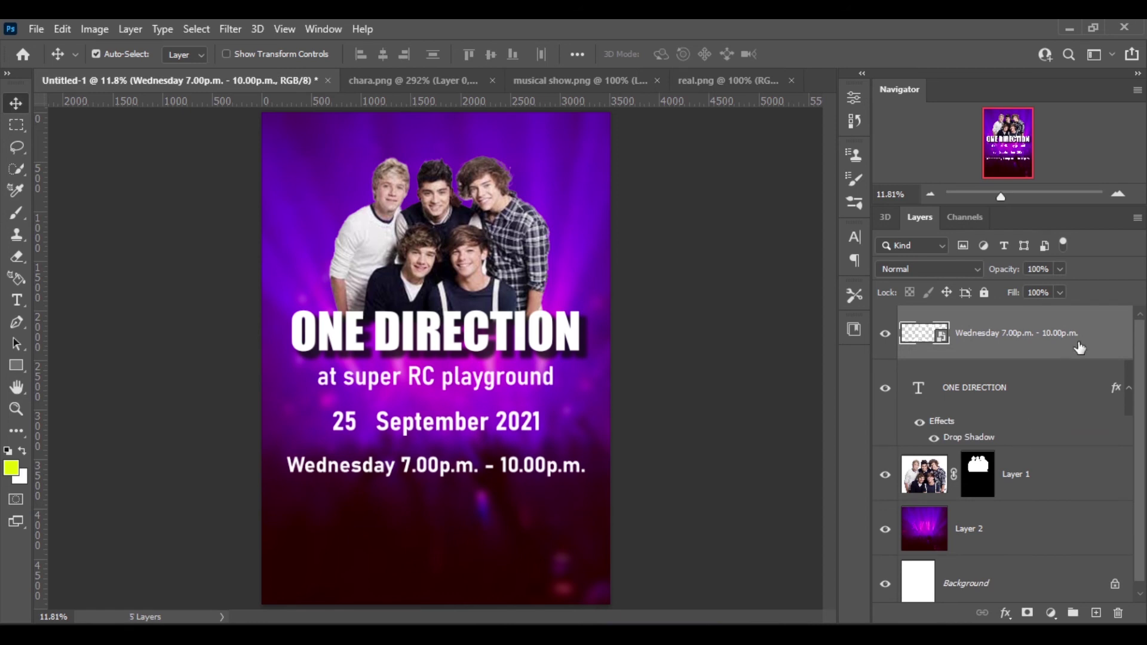
pyautogui.click(1006, 613)
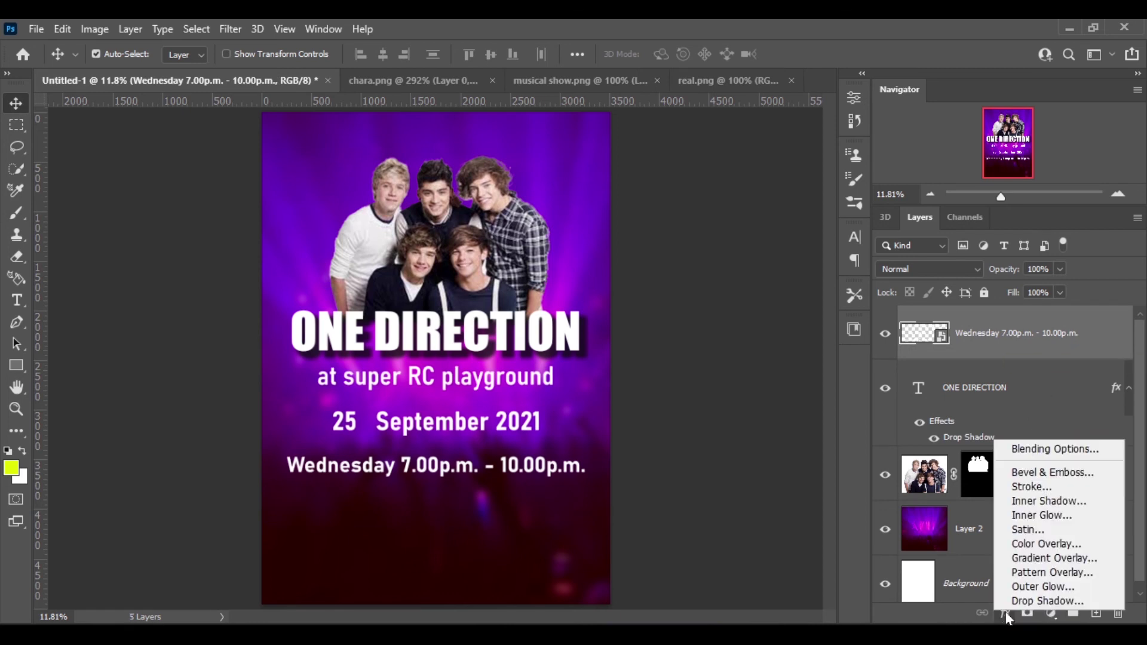
pyautogui.click(1023, 491)
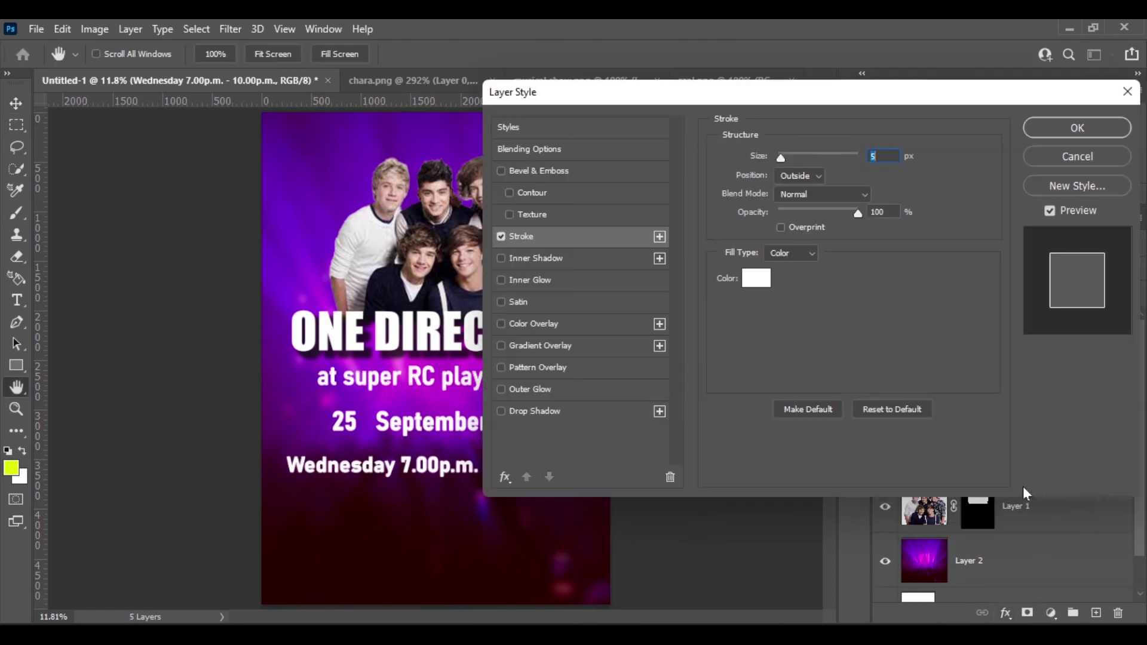
pyautogui.click(760, 281)
pyautogui.write('ff0000')
pyautogui.click(961, 212)
pyautogui.write('1')
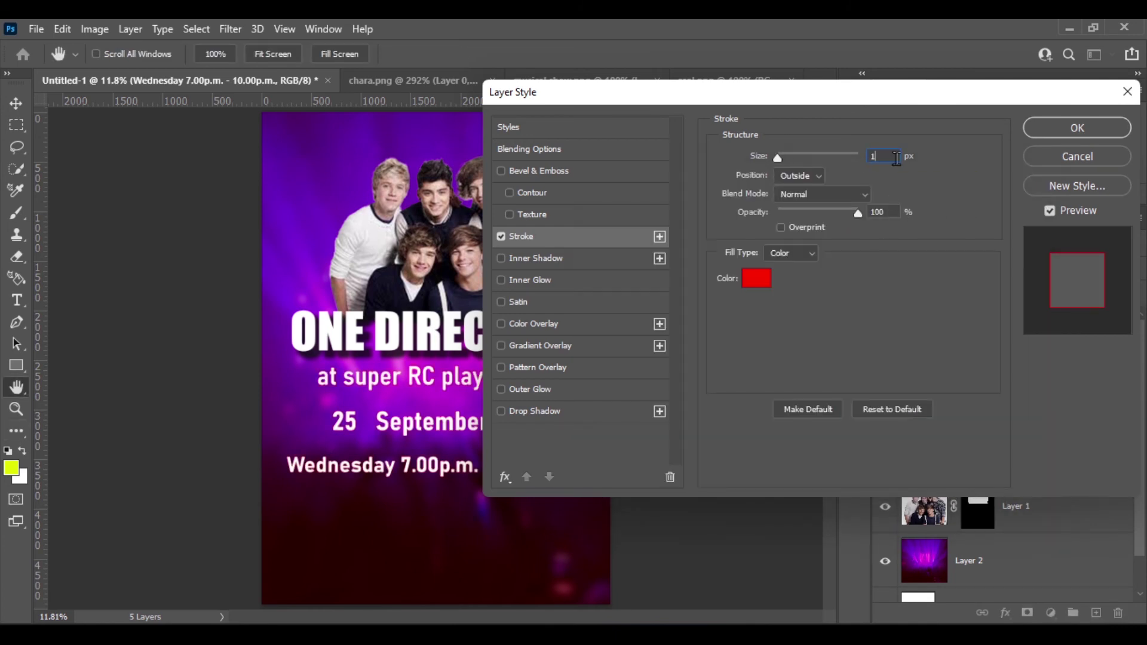
pyautogui.write('0')
pyautogui.click(1054, 135)
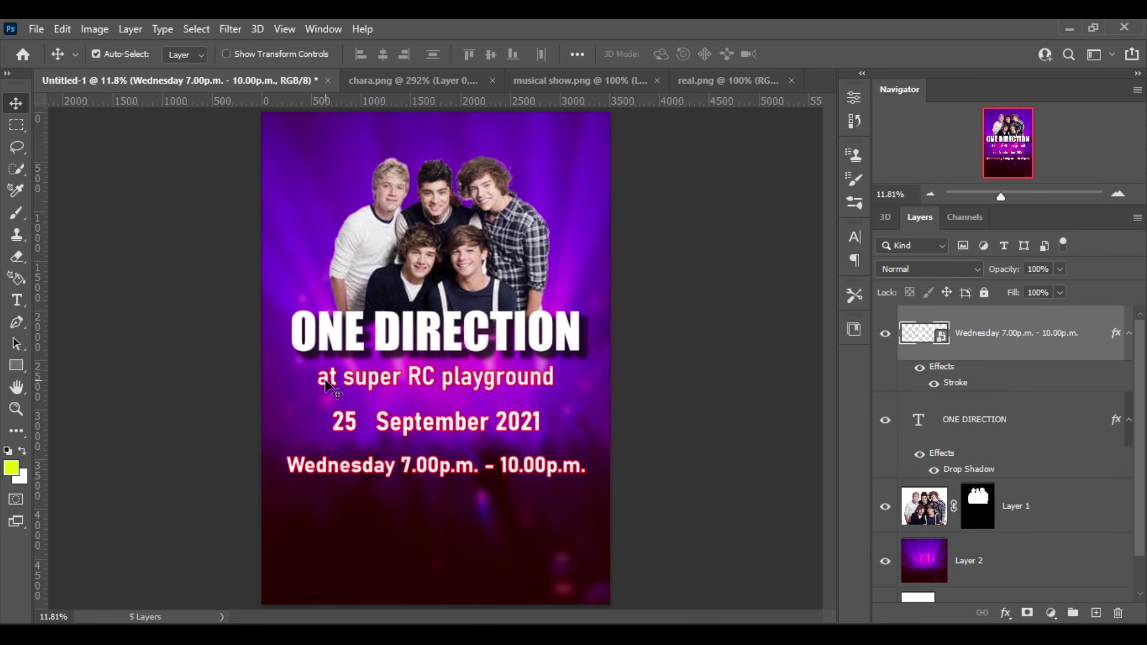
pyautogui.moveTo(325, 380); pyautogui.dragTo(326, 388)
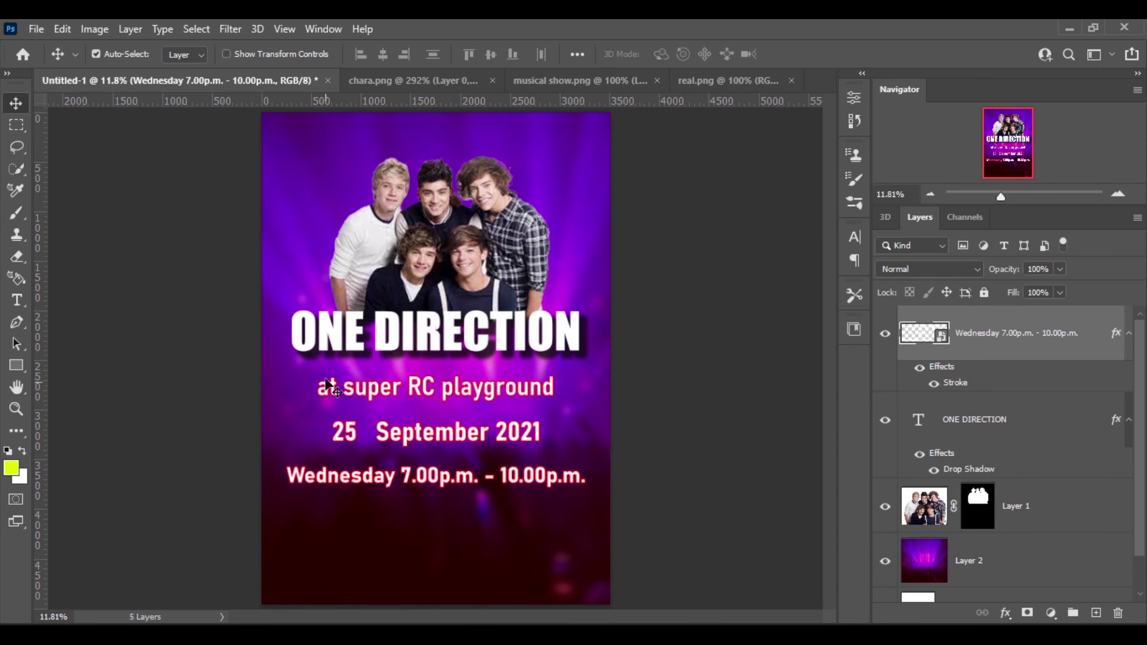
pyautogui.click(740, 75)
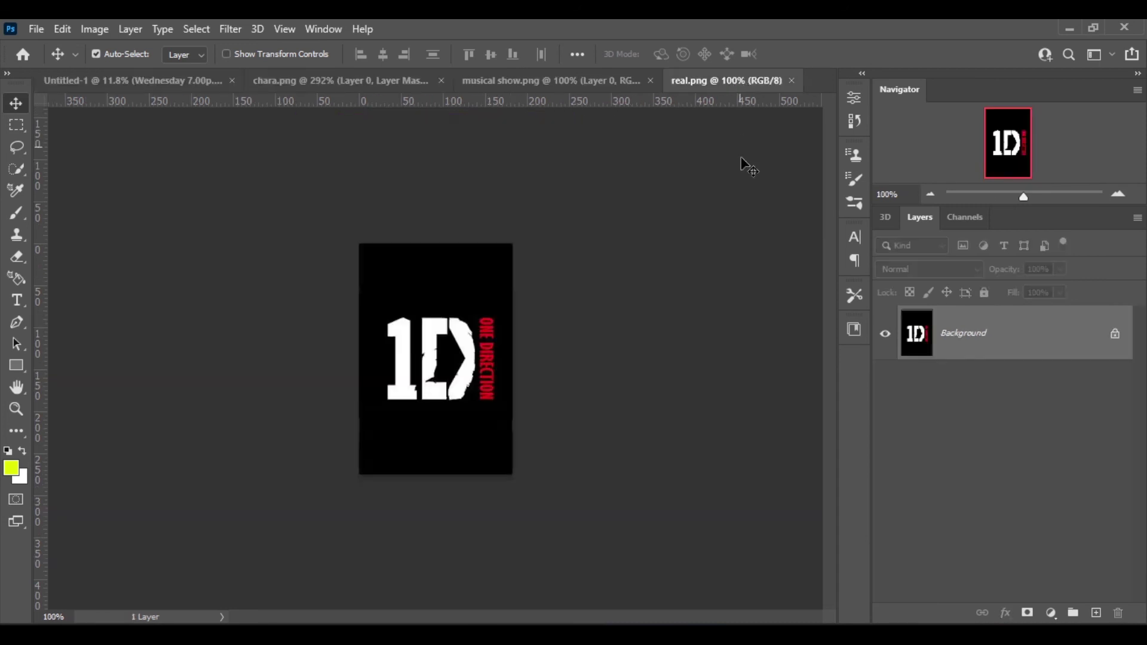
# Step: Unlock real.png's background, drag the 1D logo to the poster's bottom centre and scale it up
pyautogui.click(1116, 334)
pyautogui.hotkey('ctrl', '0')
pyautogui.moveTo(326, 149)
pyautogui.mouseDown()
pyautogui.moveTo(222, 119)
pyautogui.moveTo(438, 522)
pyautogui.moveTo(442, 592)
pyautogui.mouseUp()
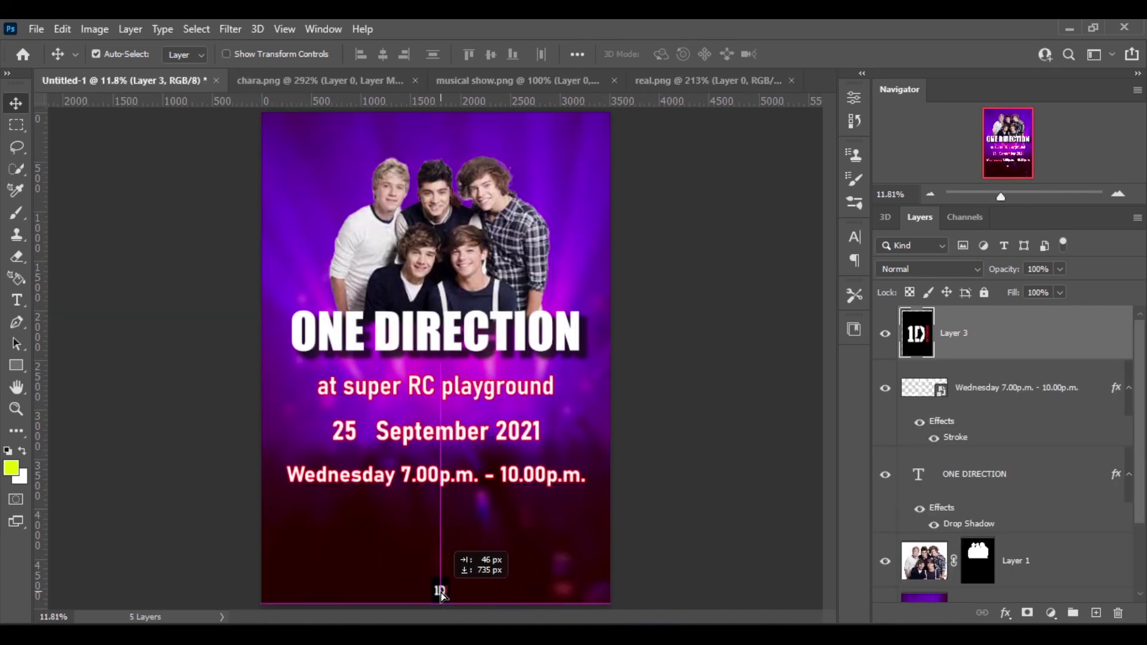
pyautogui.moveTo(442, 594); pyautogui.dragTo(442, 593)
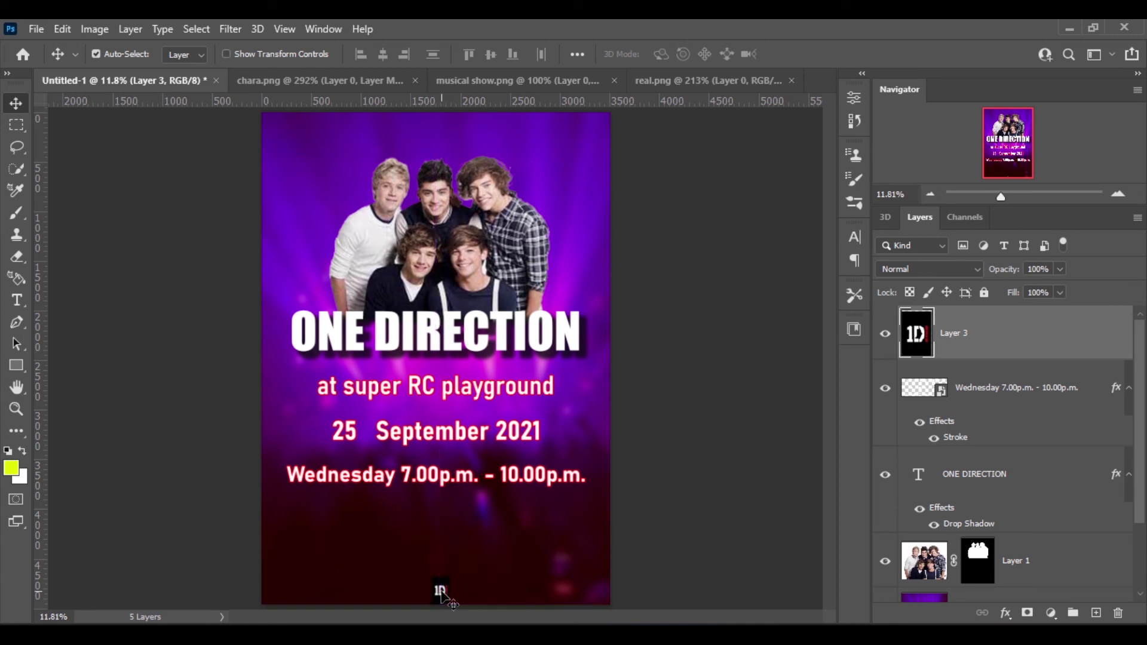
pyautogui.hotkey('ctrl', 't')
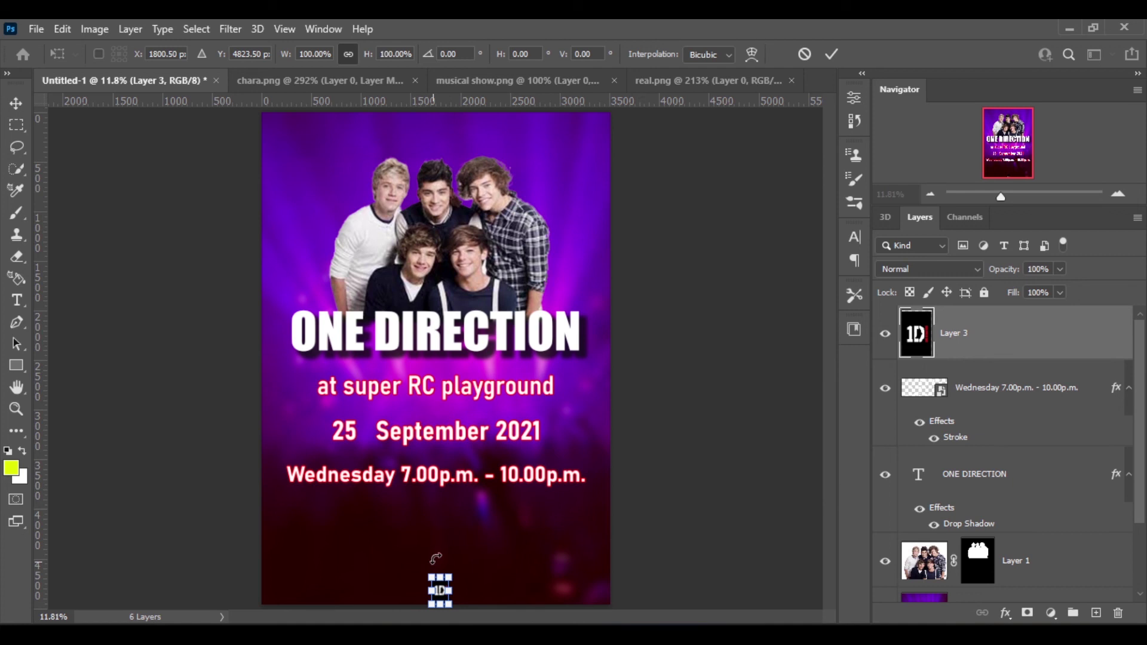
pyautogui.moveTo(441, 577); pyautogui.dragTo(441, 486)
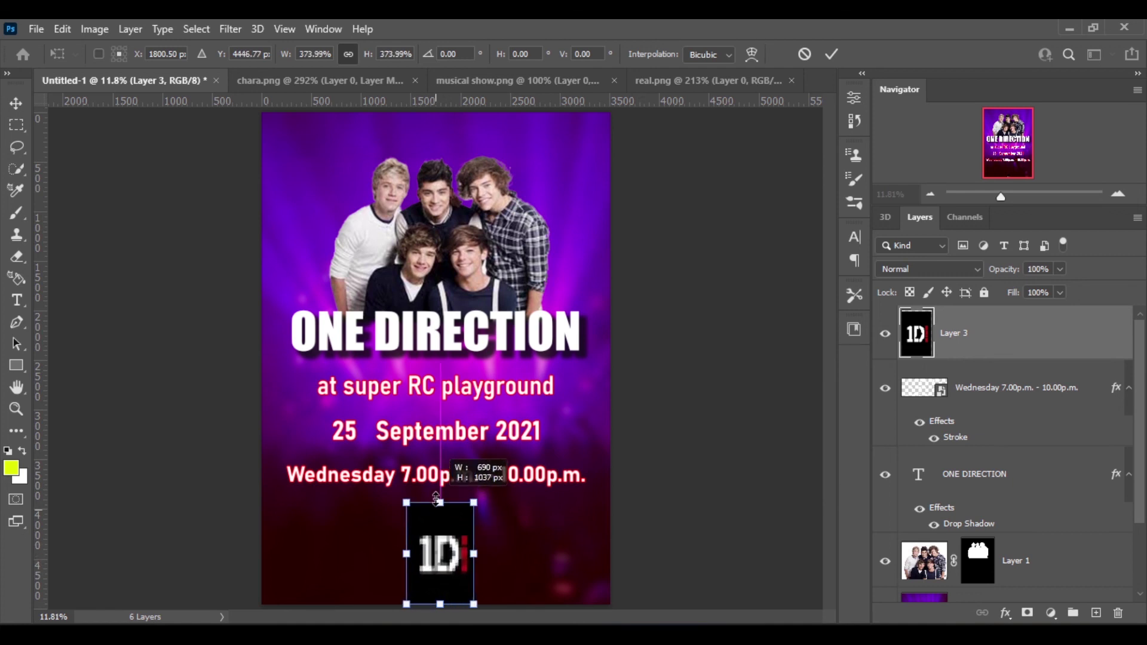
pyautogui.moveTo(479, 545)
pyautogui.mouseDown()
pyautogui.moveTo(485, 554)
pyautogui.moveTo(441, 541)
pyautogui.mouseUp()
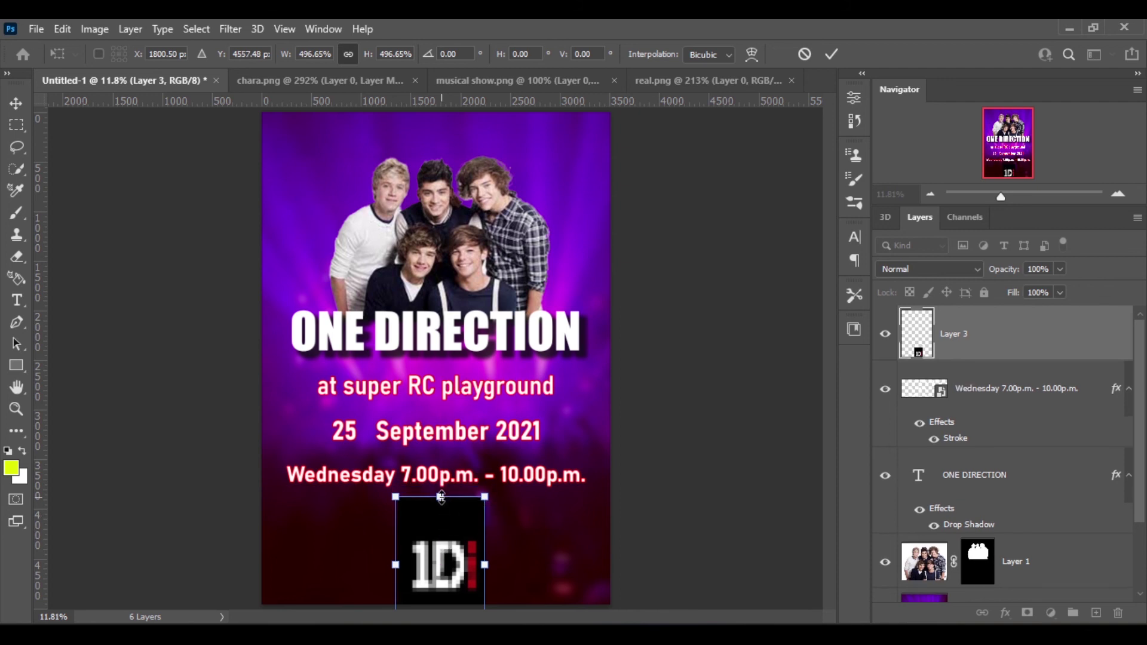
pyautogui.moveTo(441, 497); pyautogui.dragTo(441, 467)
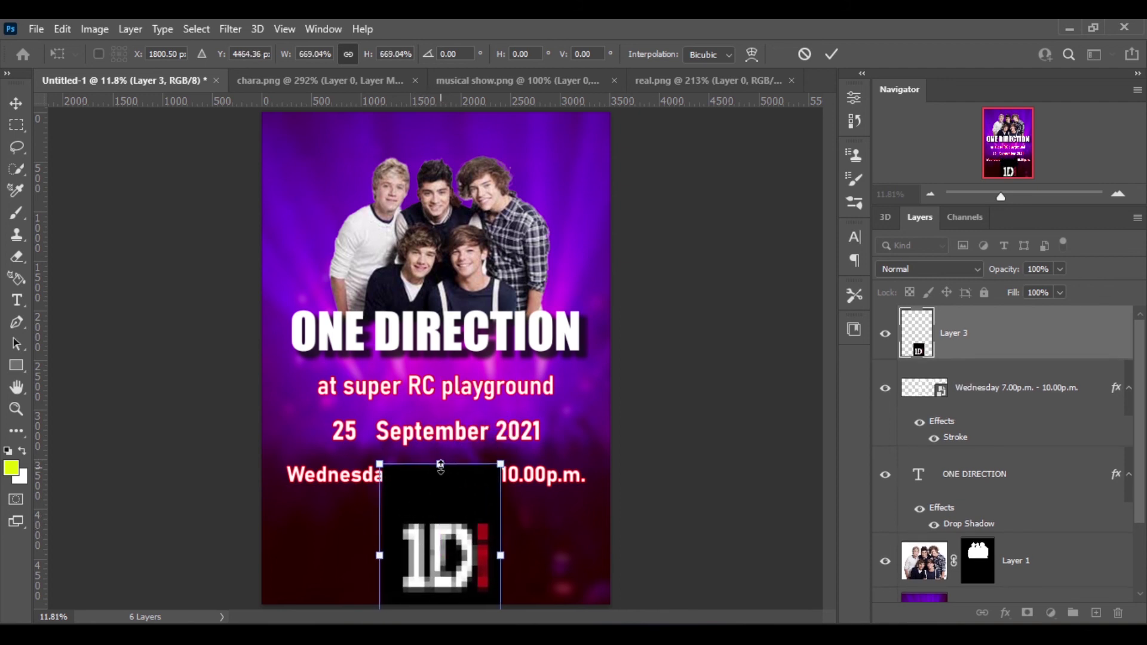
pyautogui.press('Return')
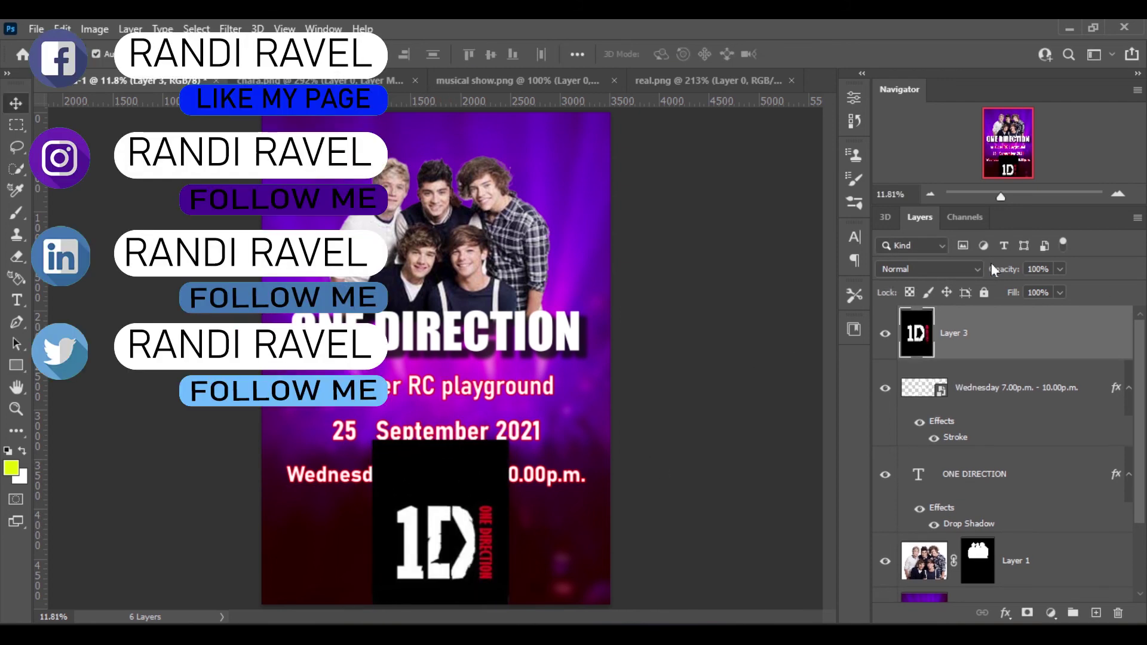
# Step: Set the logo layer's blend mode to Screen and nudge it slightly down
pyautogui.click(978, 269)
pyautogui.click(934, 347)
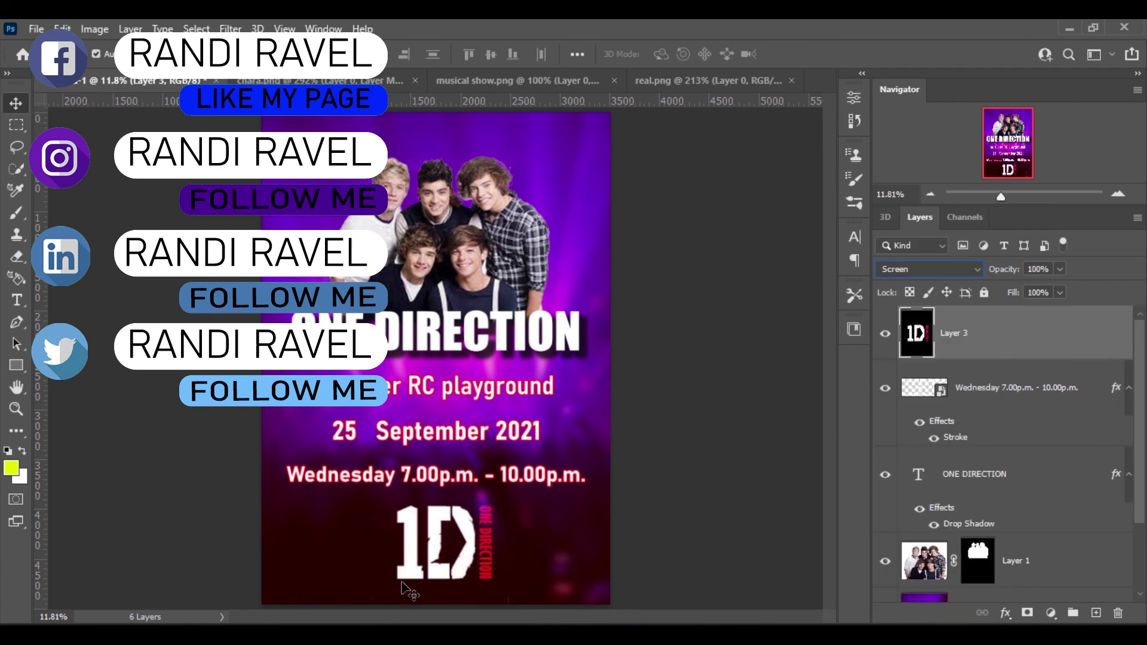
pyautogui.moveTo(412, 555); pyautogui.dragTo(409, 562)
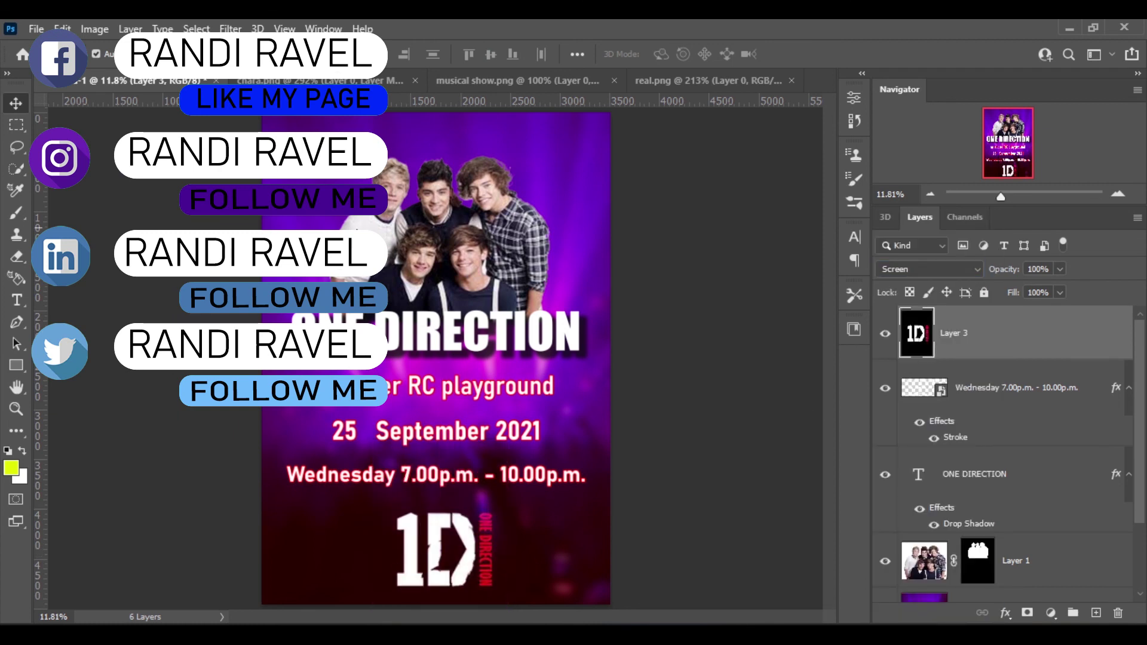
pyautogui.click(1052, 561)
pyautogui.scroll(-1, 1059, 574)
# Step: On a new layer above the purple lights, paint a large soft yellow glow behind the band's heads
pyautogui.click(1059, 578)
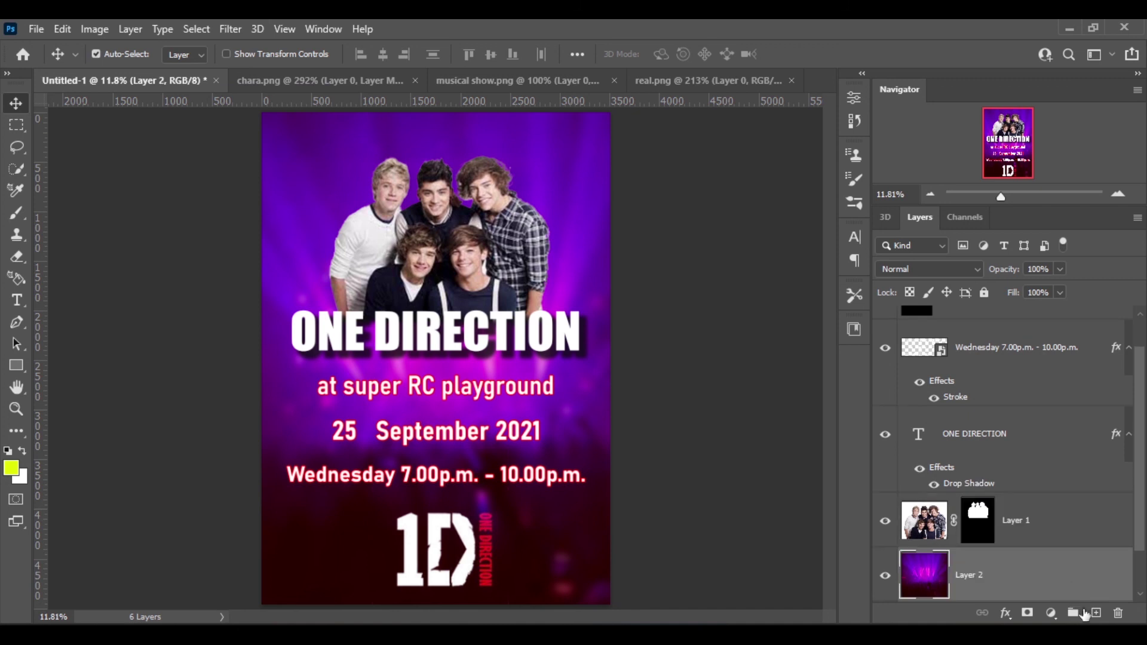
pyautogui.click(1096, 613)
pyautogui.click(20, 219)
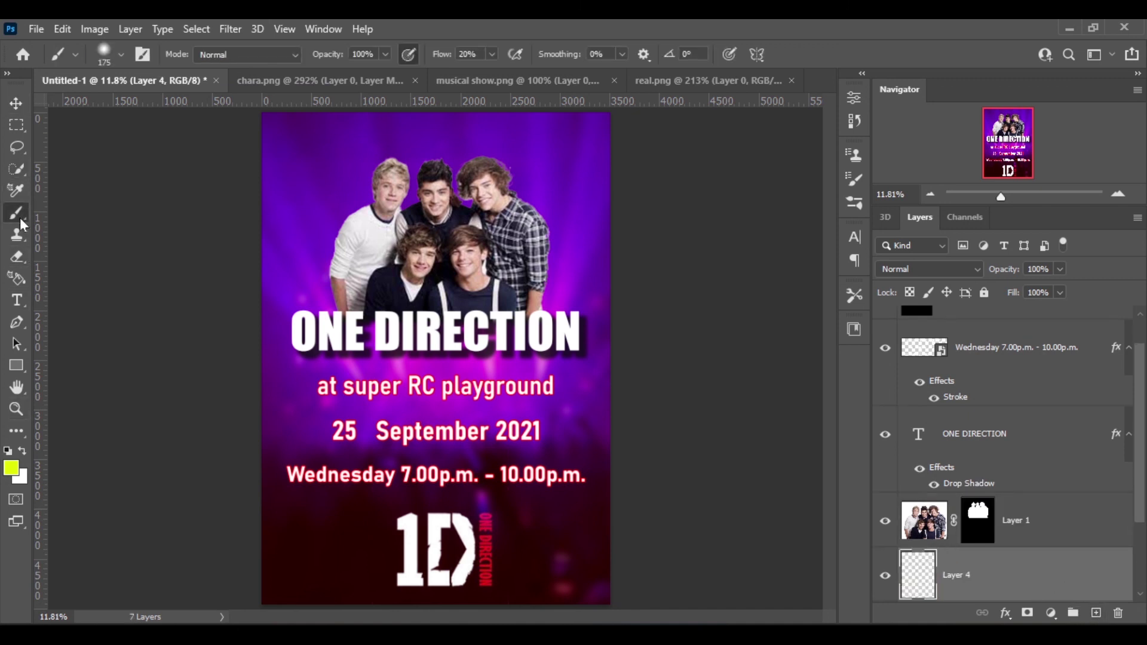
pyautogui.press(']')
pyautogui.press(']')
pyautogui.press(']')
pyautogui.press(']')
pyautogui.press(']')
pyautogui.press(']')
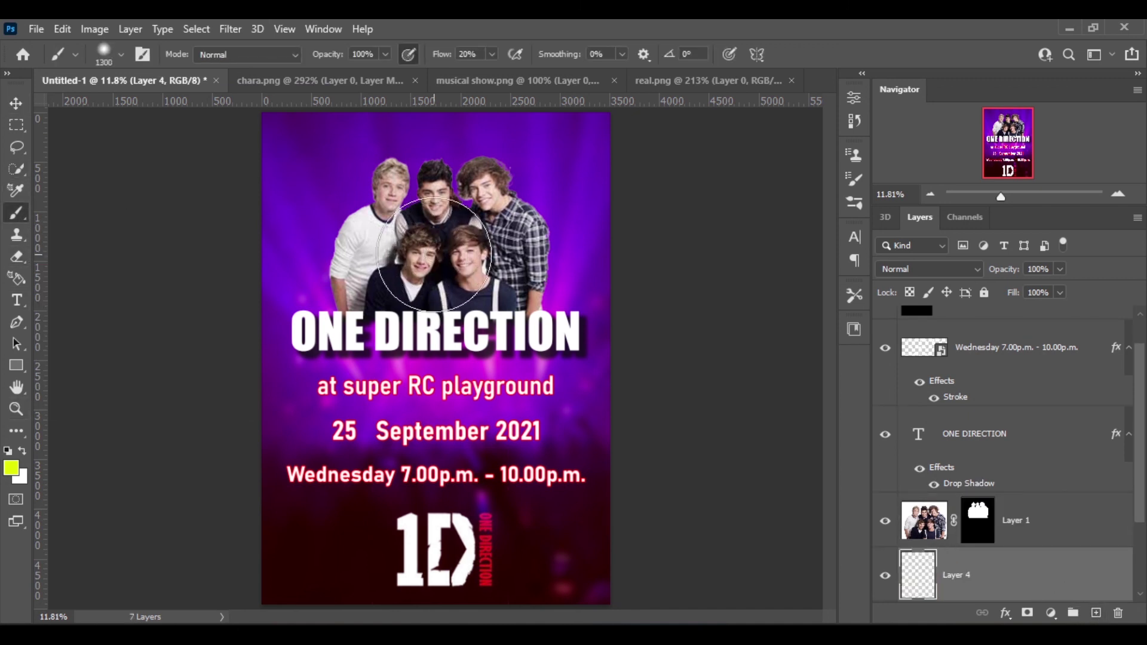
pyautogui.press(']')
pyautogui.press(']')
pyautogui.press(']')
pyautogui.press(']')
pyautogui.press(']')
pyautogui.press(']')
pyautogui.click(441, 260)
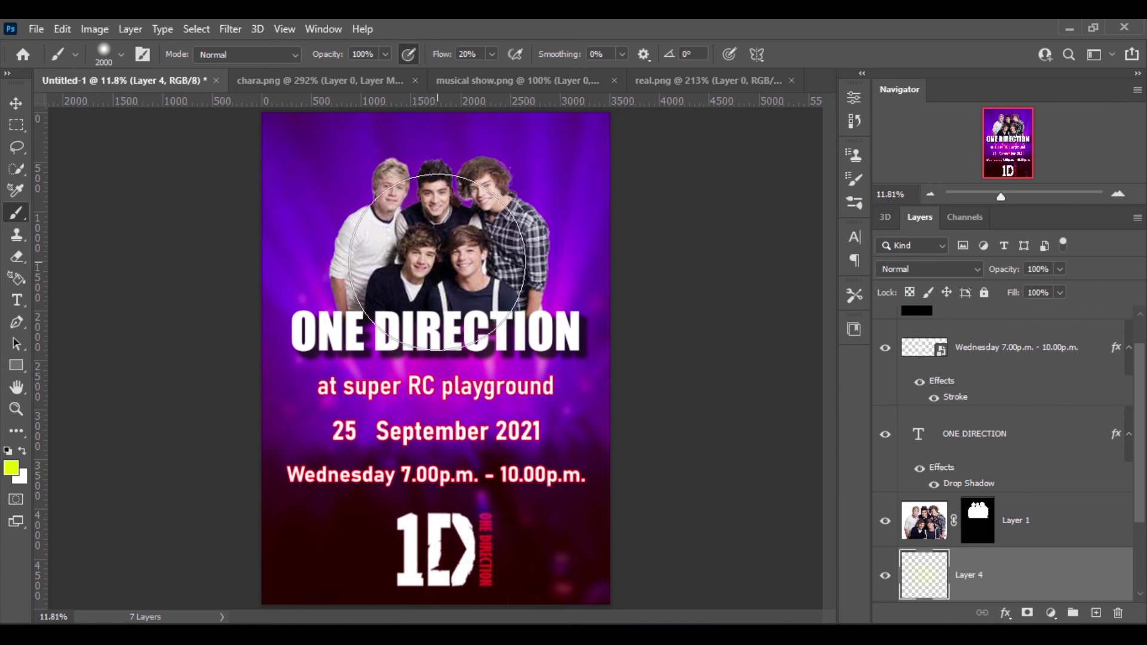
pyautogui.press(']')
pyautogui.press(']')
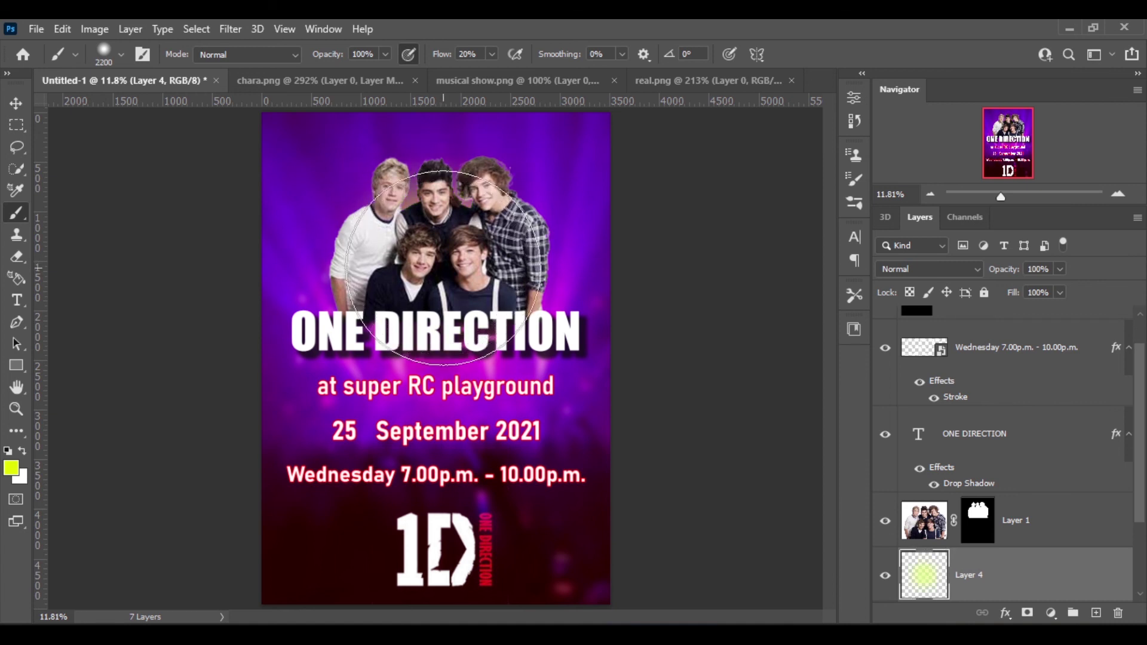
pyautogui.press(']')
pyautogui.press(']')
pyautogui.press(']')
pyautogui.press(']')
pyautogui.press(']')
pyautogui.press(']')
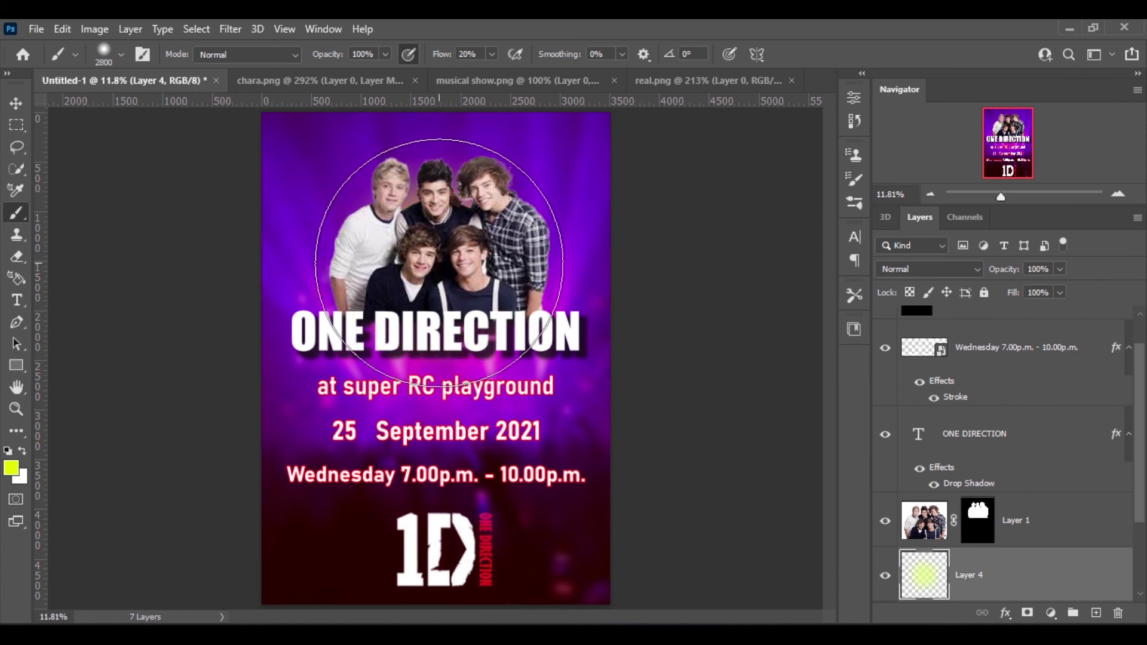
pyautogui.click(439, 261)
pyautogui.click(439, 260)
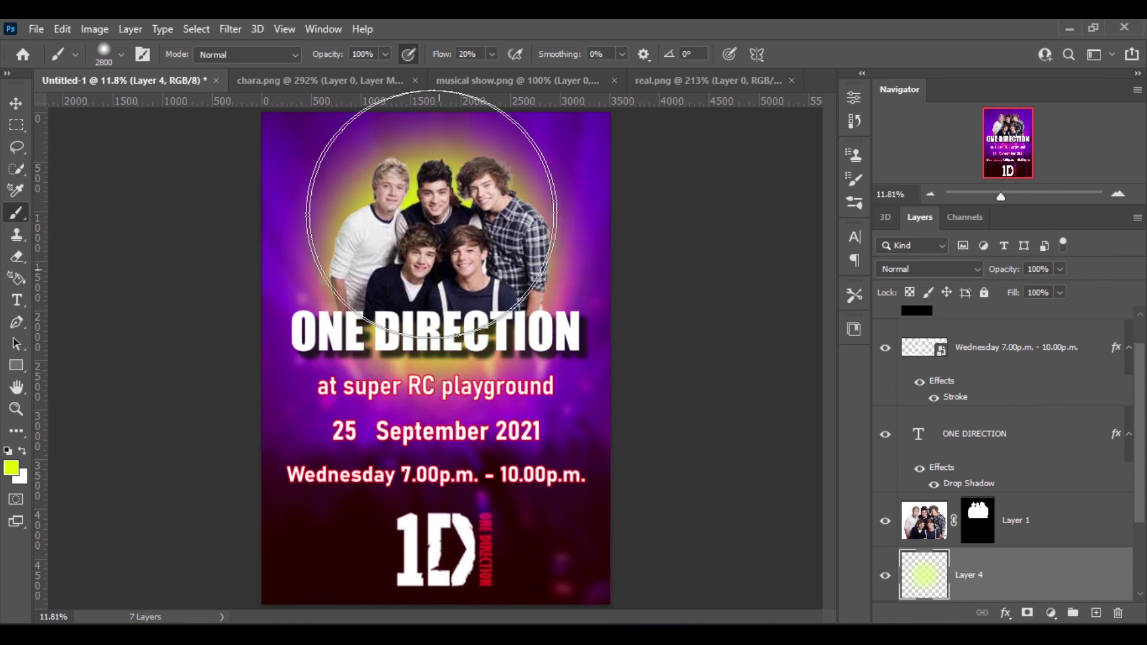
pyautogui.click(438, 257)
pyautogui.press(']')
pyautogui.press(']')
pyautogui.press(']')
pyautogui.press(']')
pyautogui.press(']')
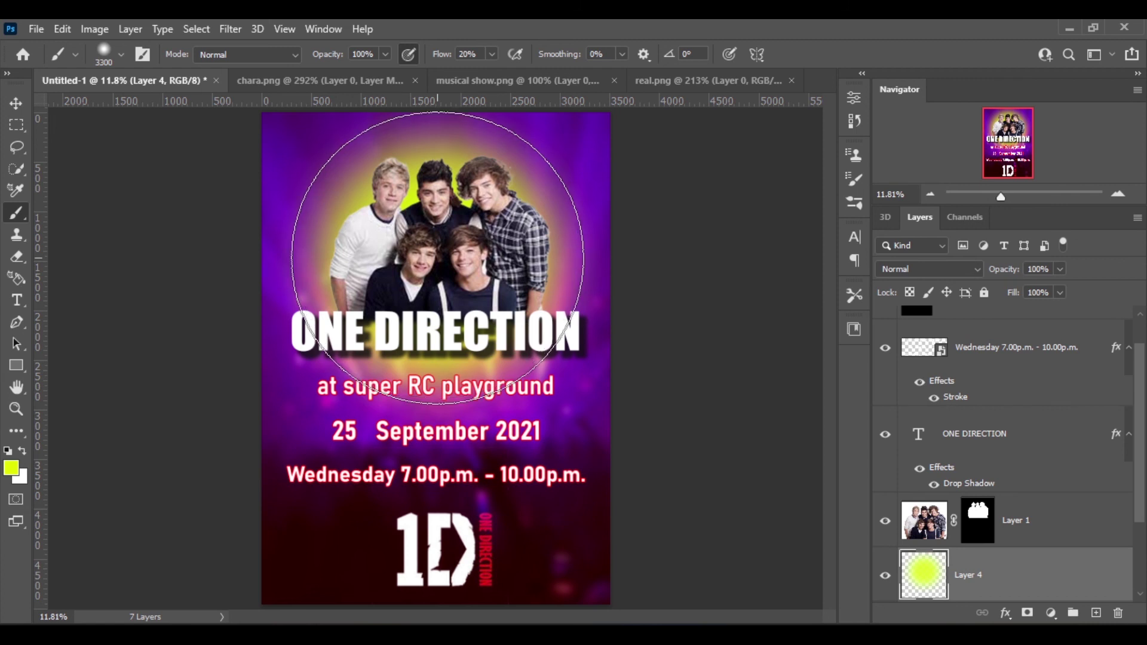
pyautogui.click(16, 103)
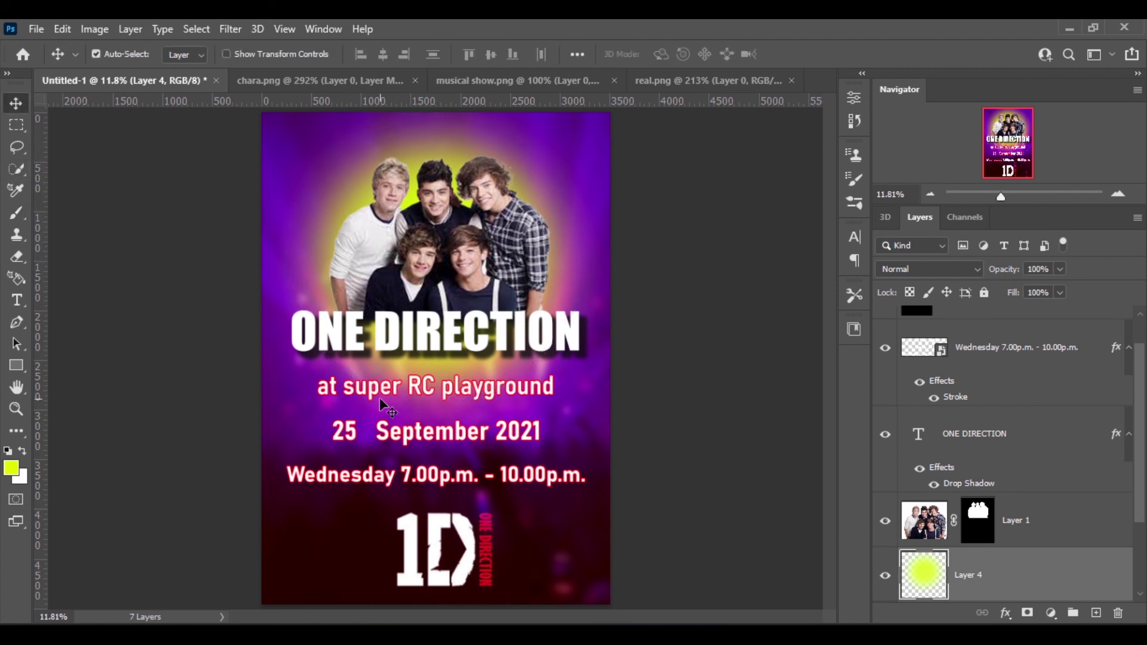
# Step: Add a Brightness/Contrast adjustment (-48 brightness, 48 contrast) clipped to the band photo layer
pyautogui.click(483, 286)
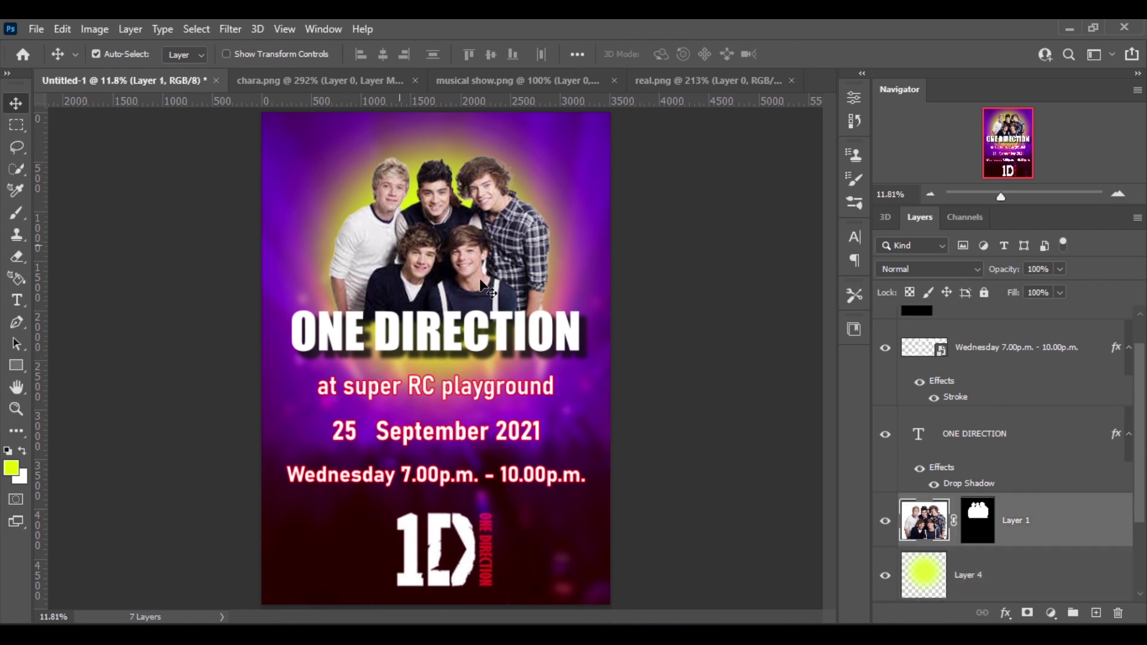
pyautogui.click(1051, 614)
pyautogui.click(1055, 376)
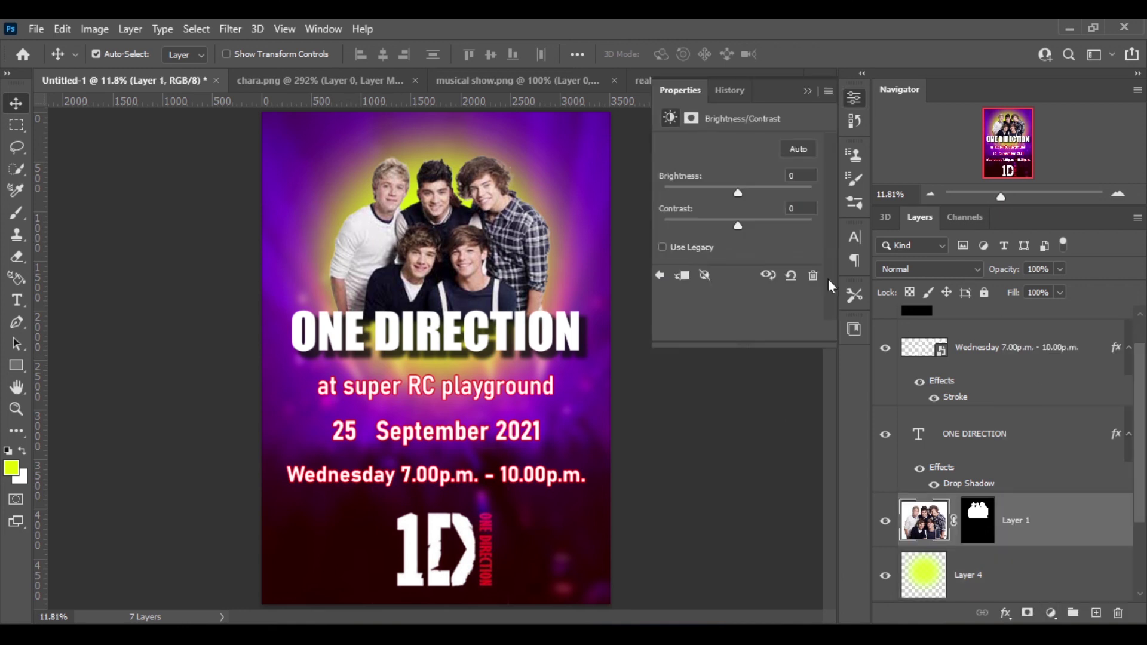
pyautogui.moveTo(768, 226); pyautogui.dragTo(715, 190)
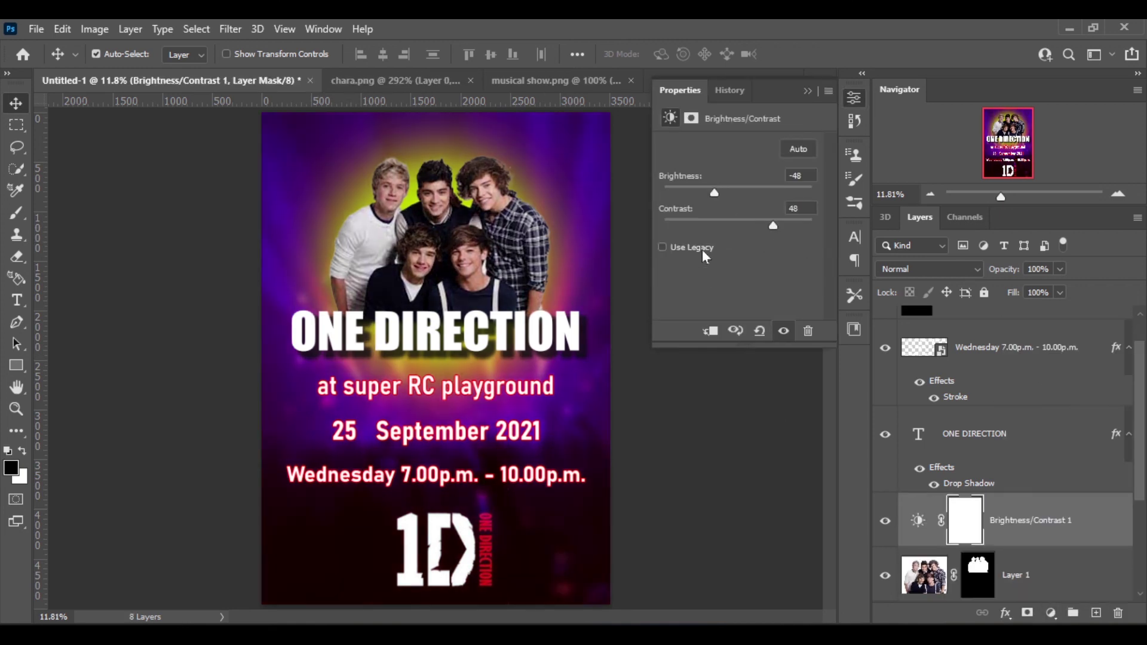
pyautogui.click(713, 333)
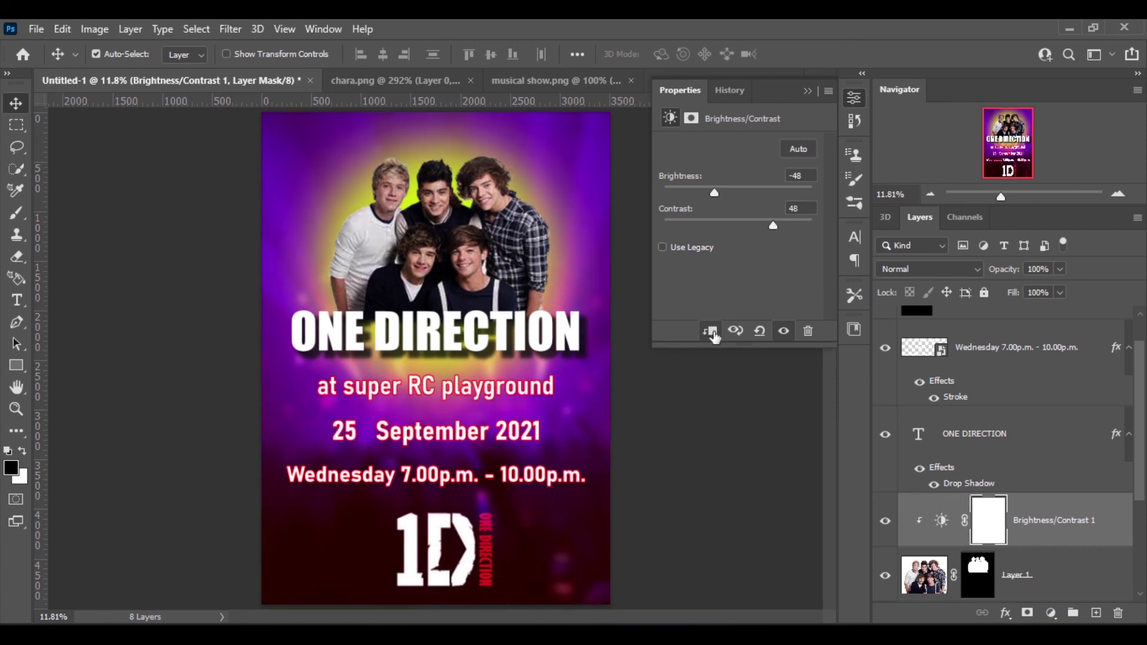
pyautogui.click(807, 92)
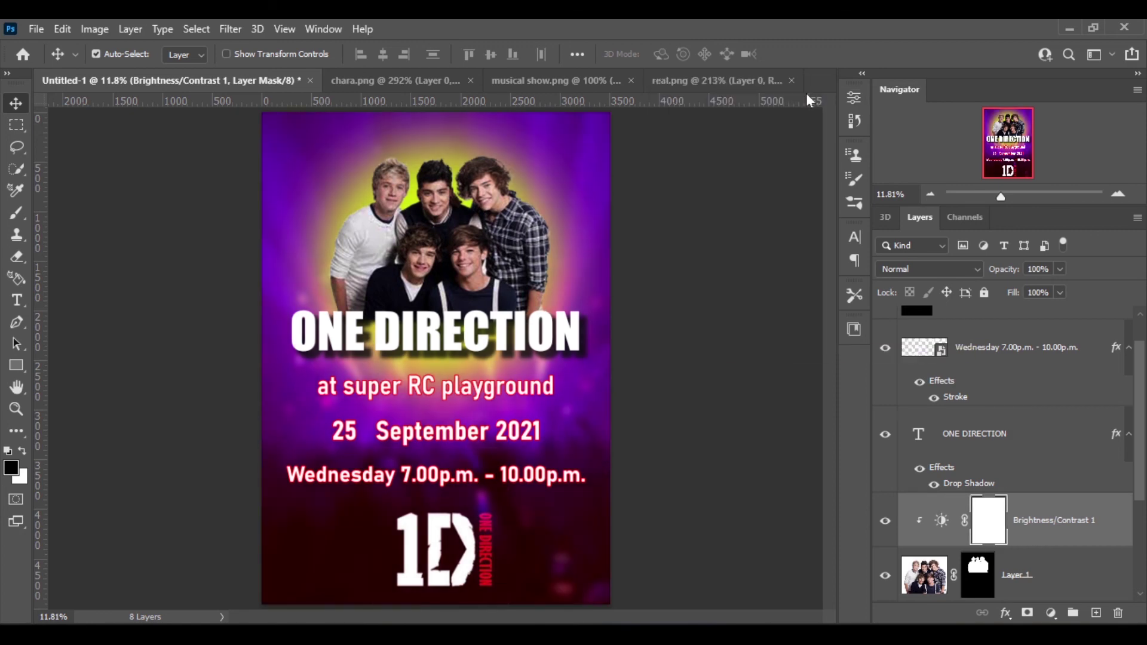